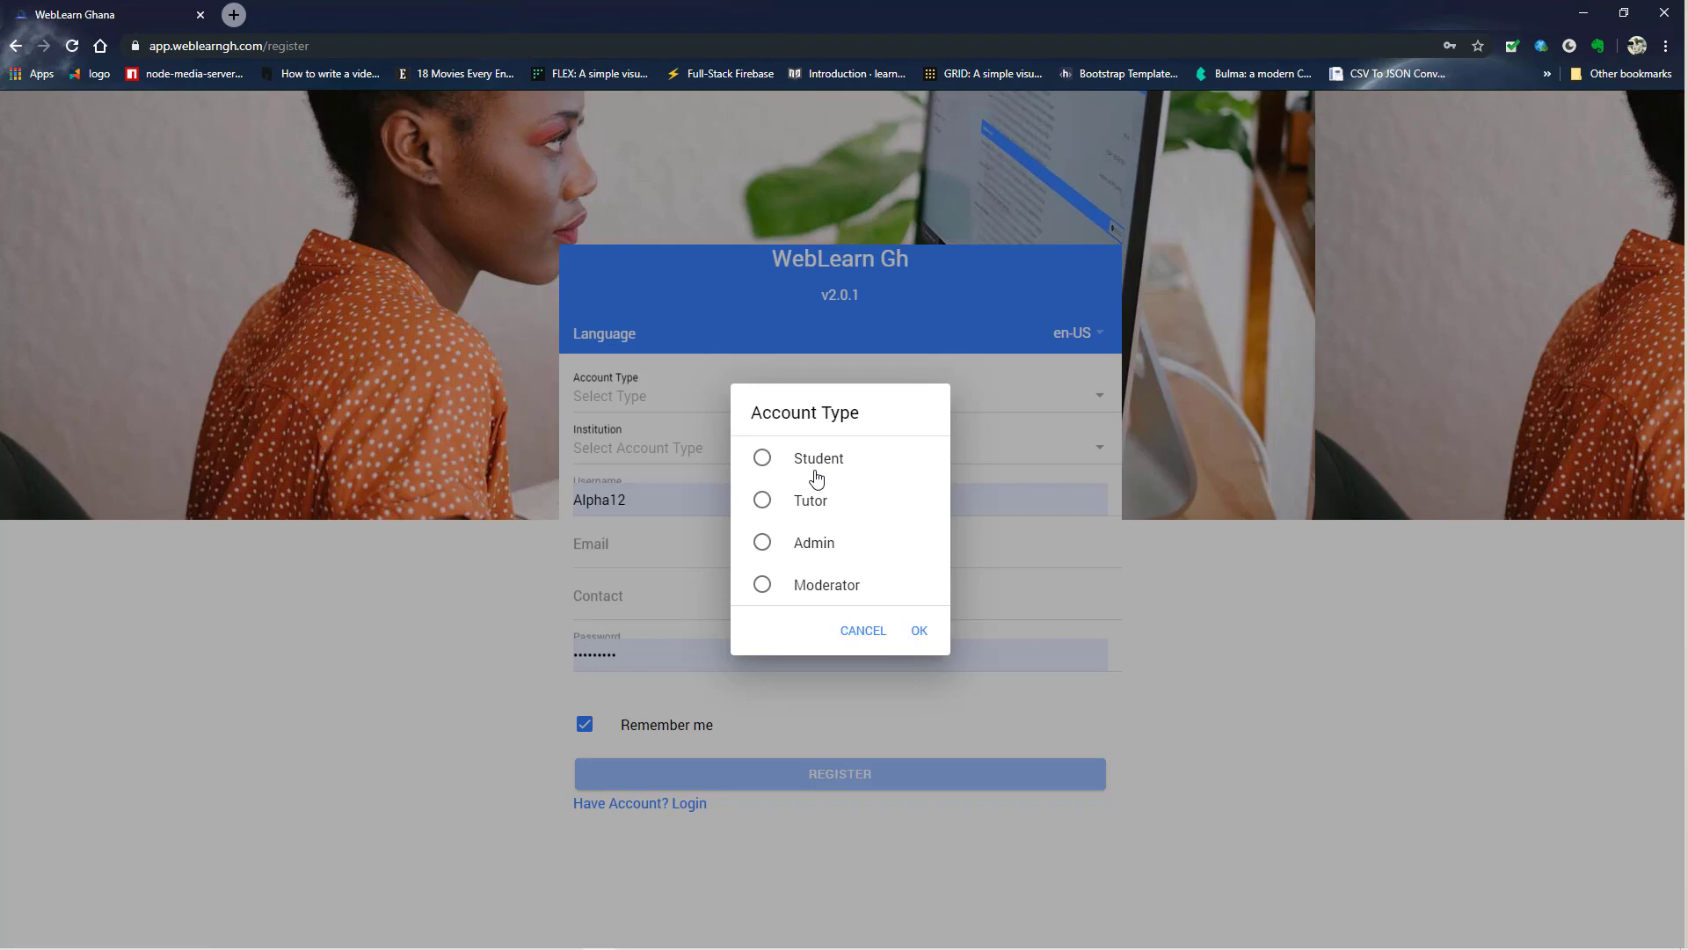
# - Set the account type to Admin and the institution to TEST ACADEMY
pyautogui.click(802, 550)
pyautogui.click(919, 632)
pyautogui.click(731, 464)
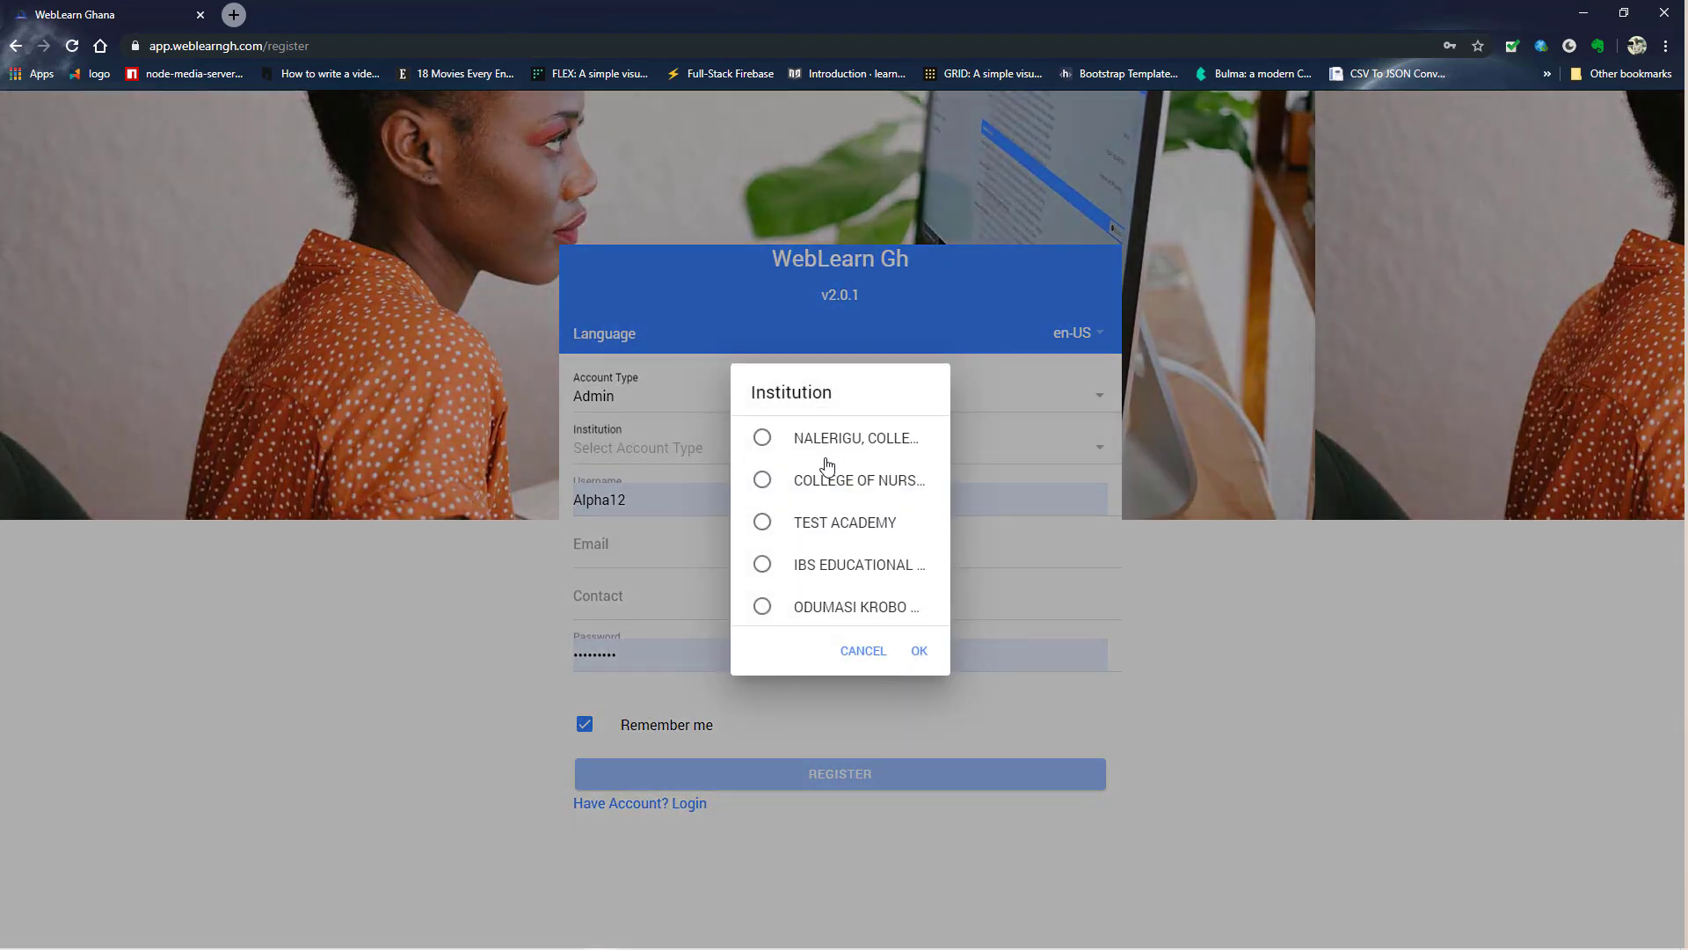
pyautogui.click(844, 526)
pyautogui.click(919, 651)
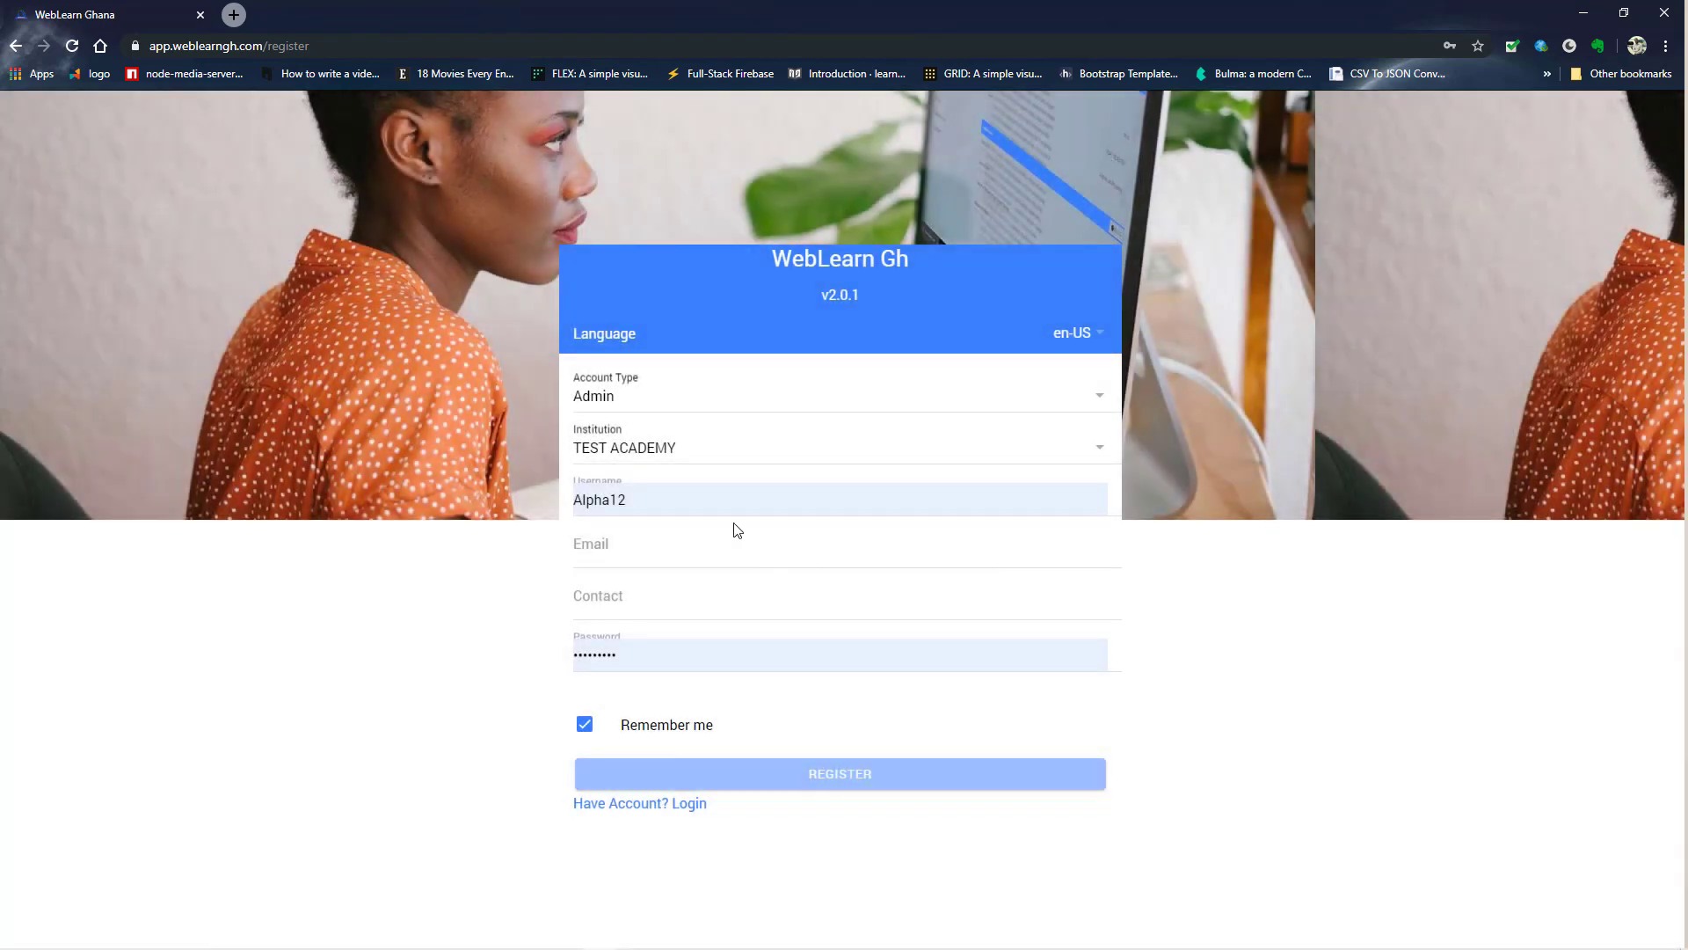
# - Enter username 'TestAdmin', the admin's e-mail, contact number and password, then register
pyautogui.moveTo(683, 497); pyautogui.dragTo(543, 508)
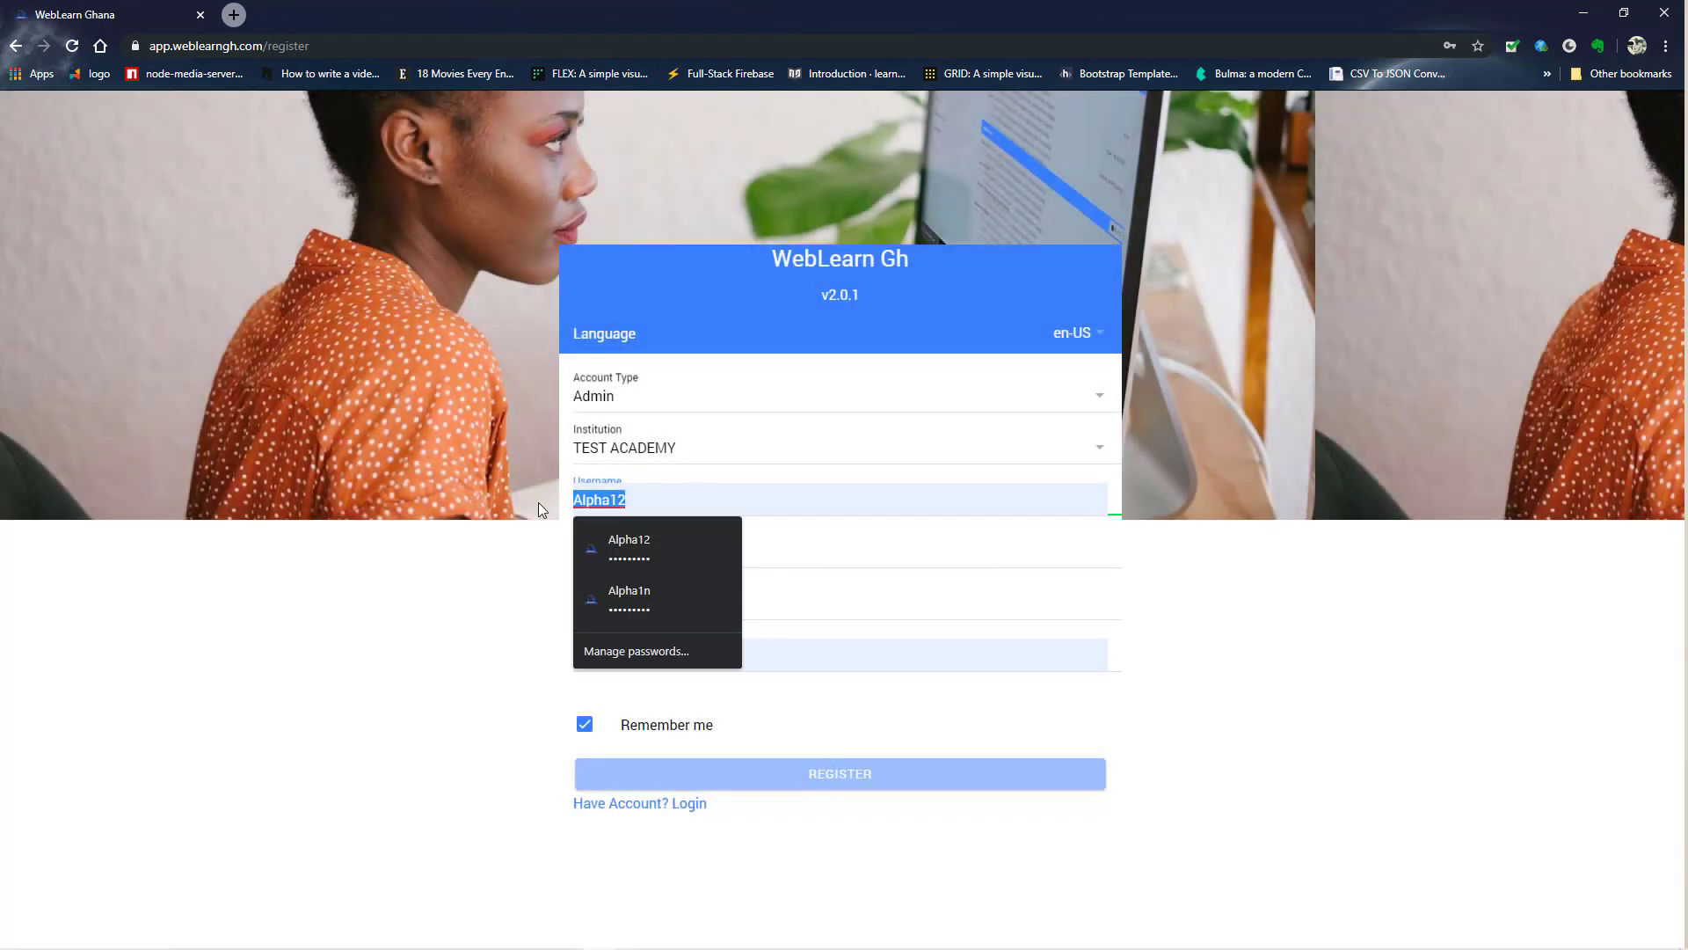
pyautogui.write('TestAdmin')
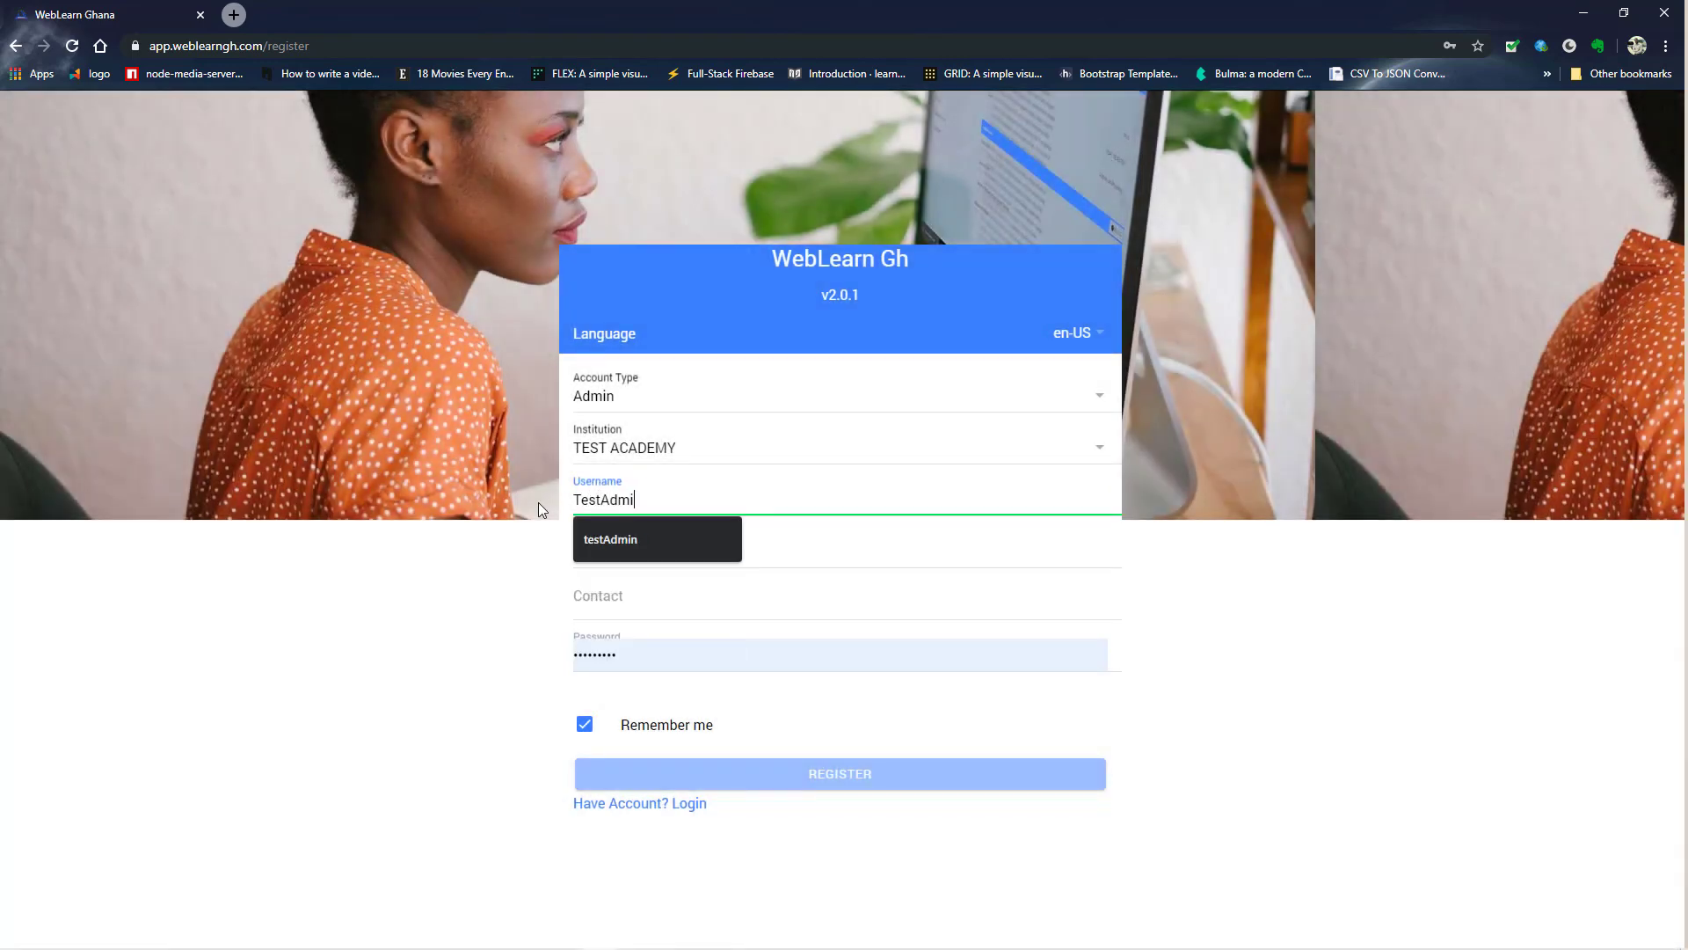
pyautogui.press('Tab')
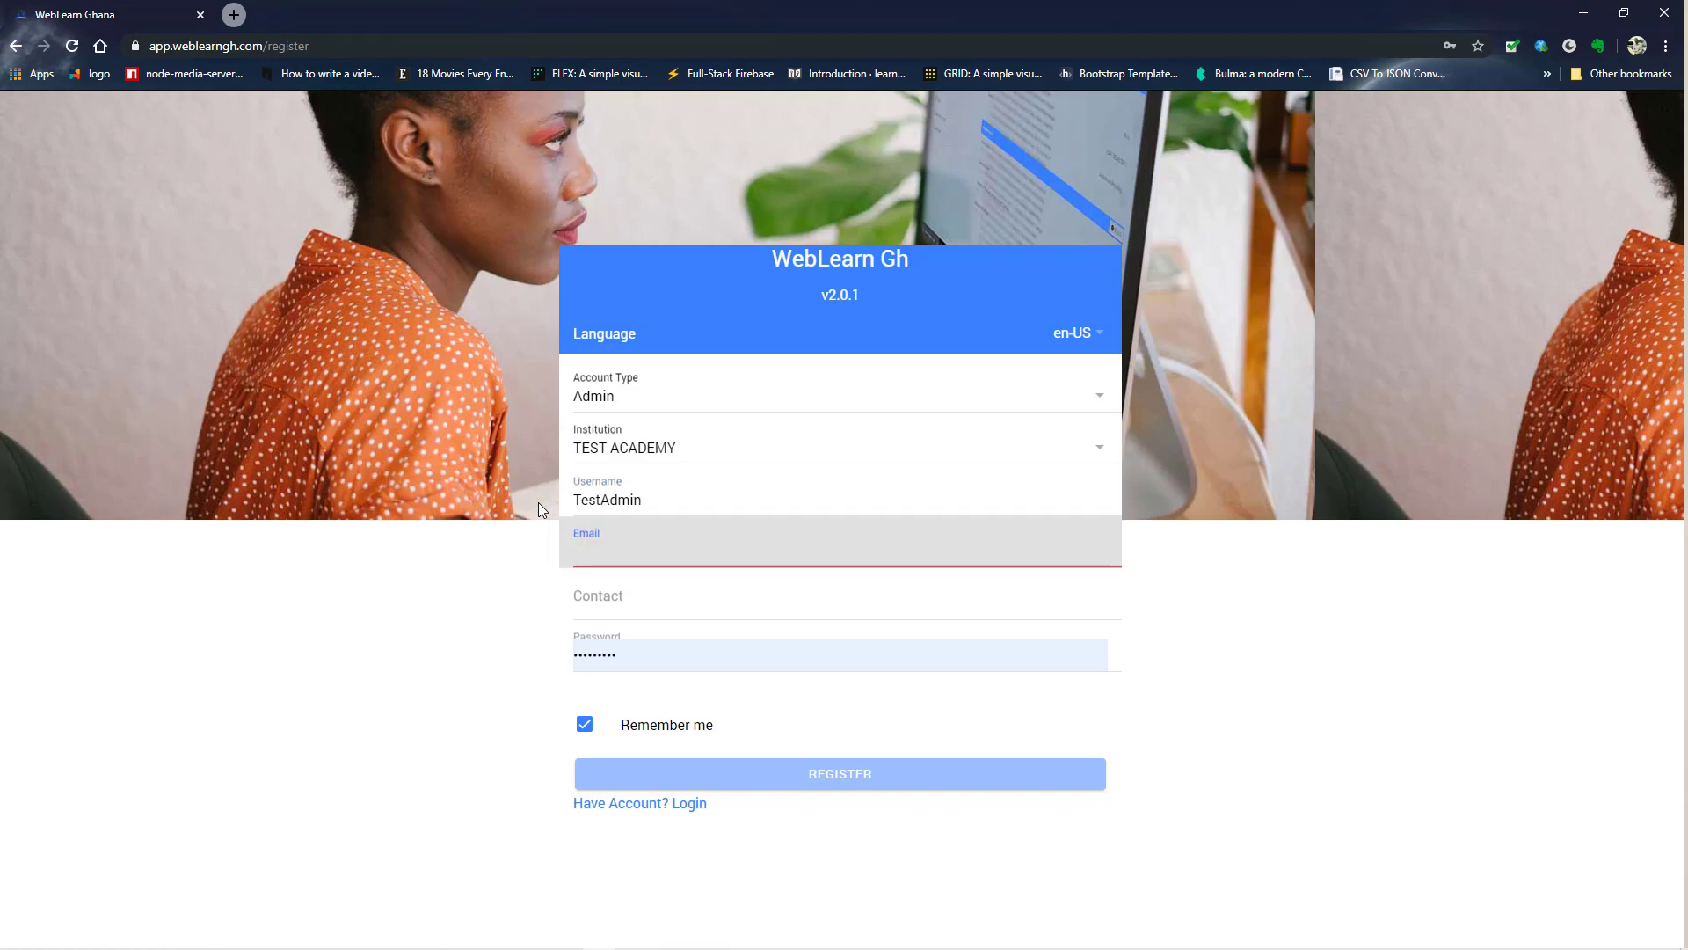
pyautogui.write('t')
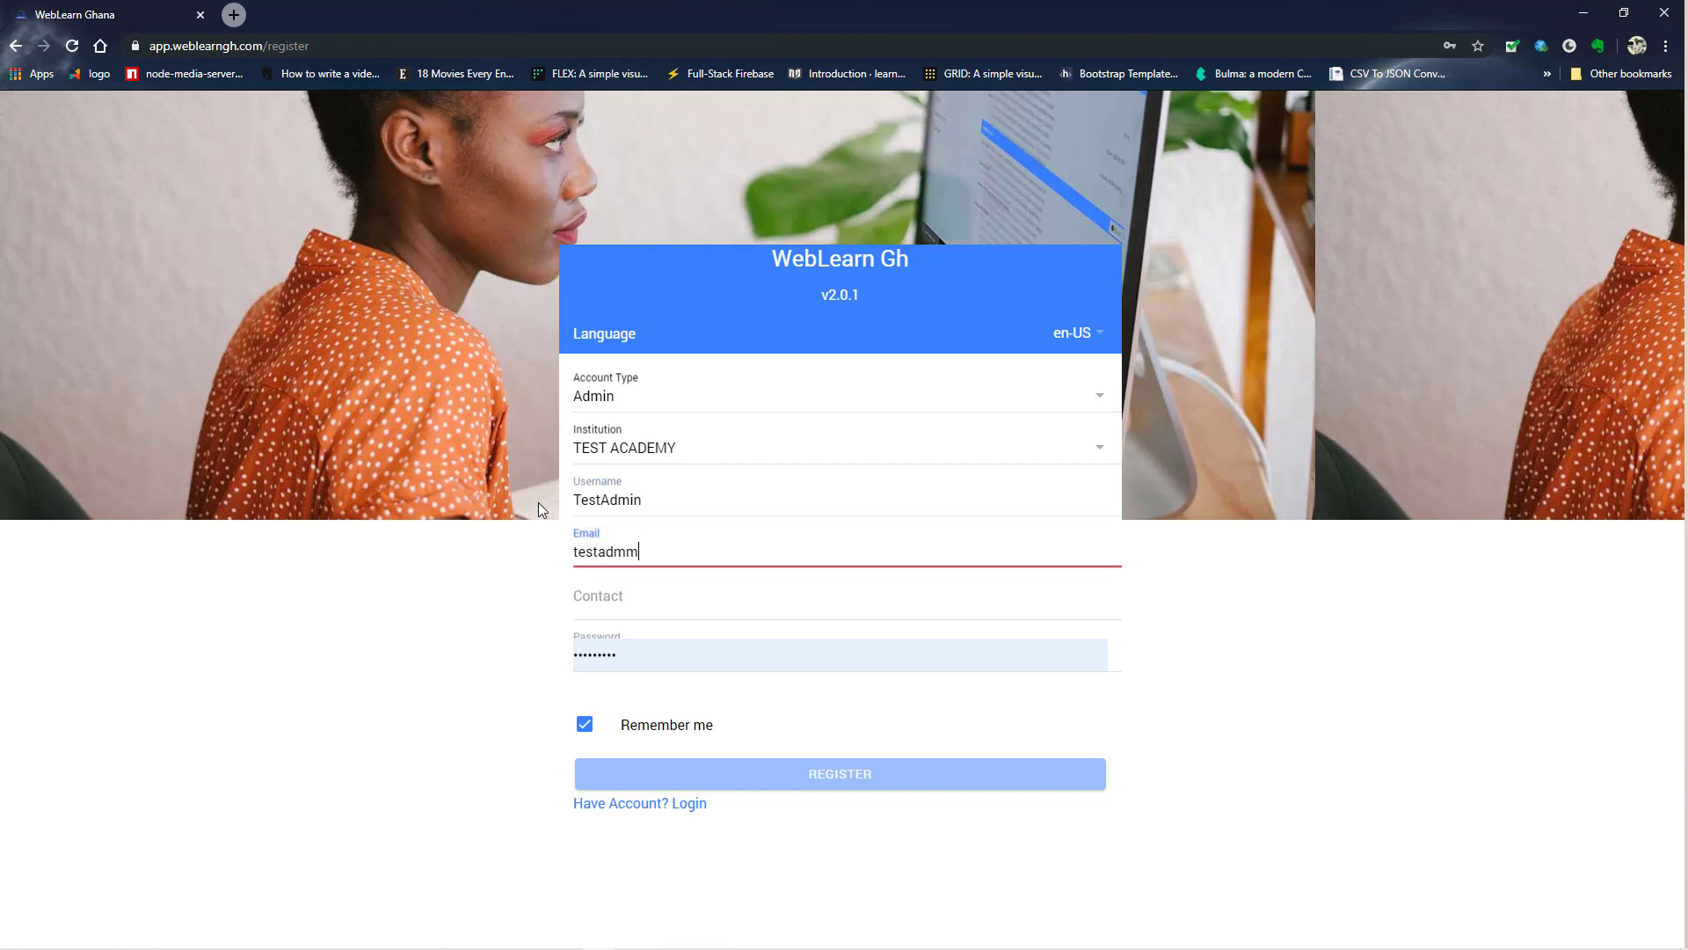
pyautogui.press('Tab')
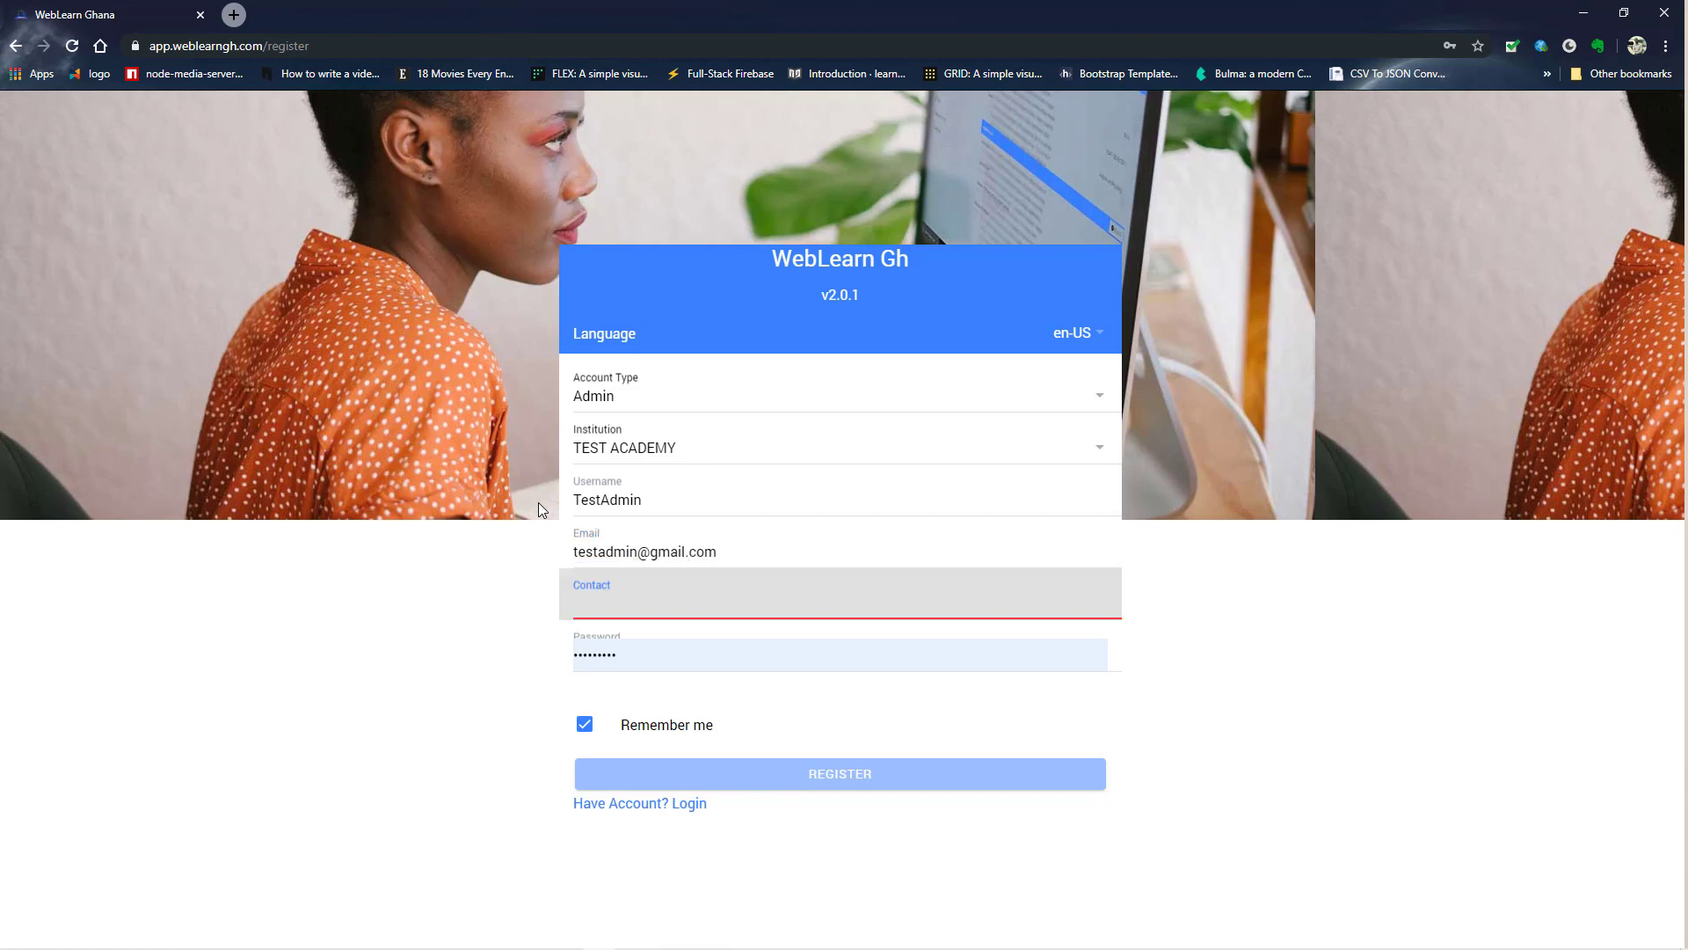
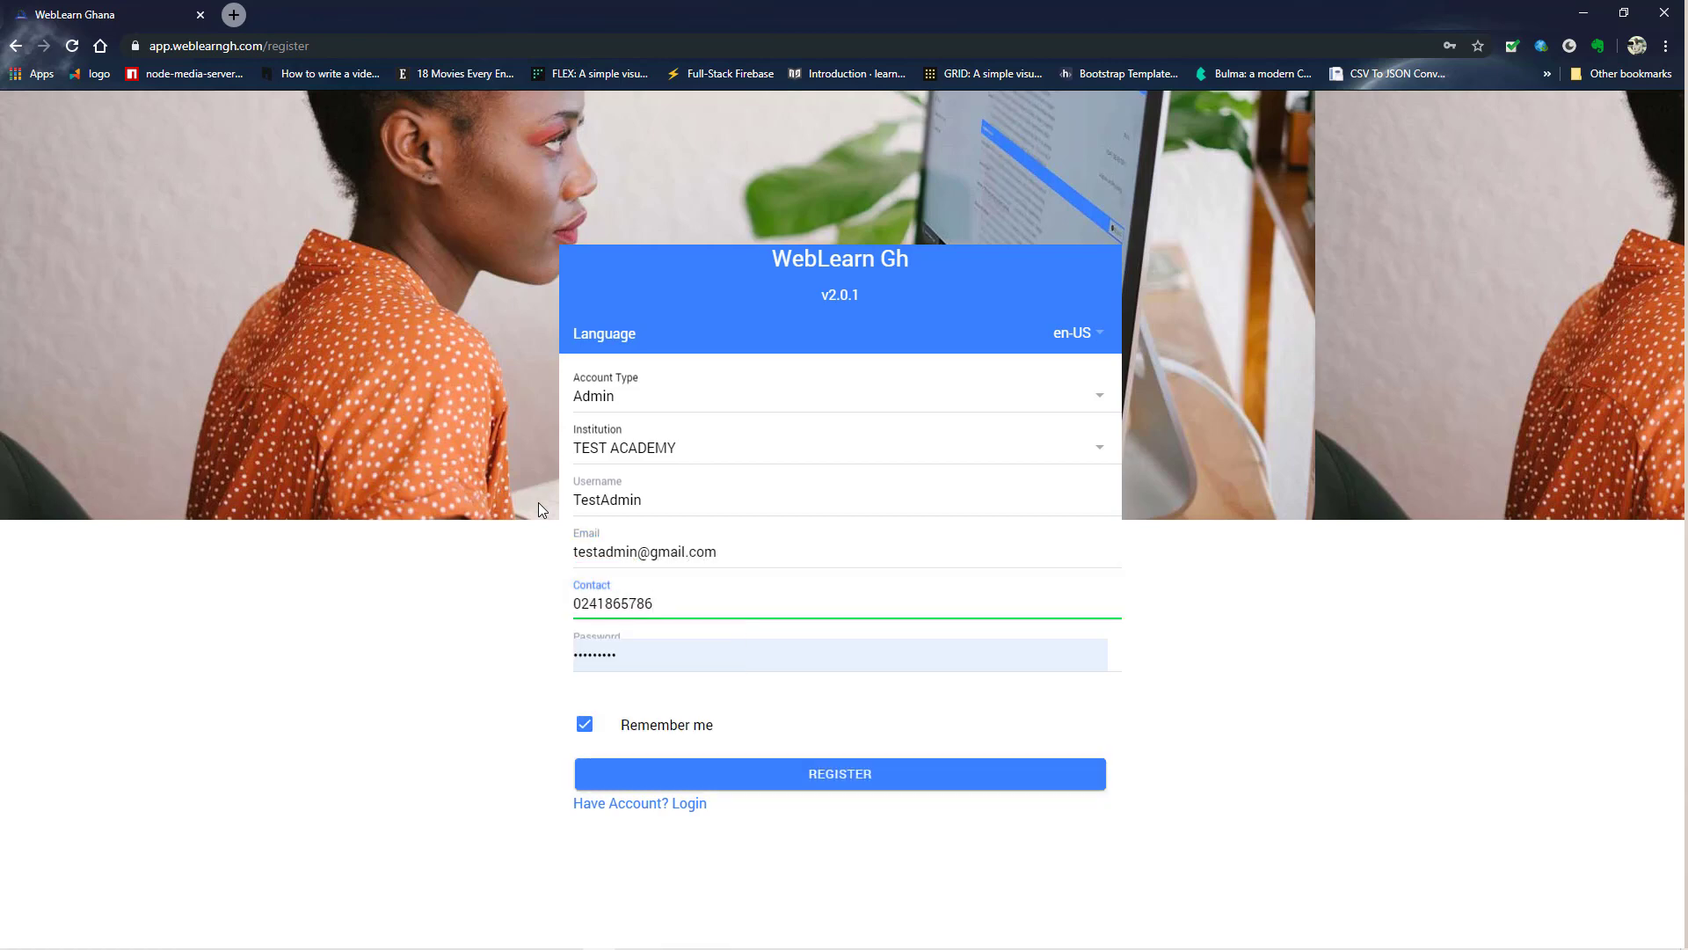
pyautogui.press('Tab')
pyautogui.write('12345678')
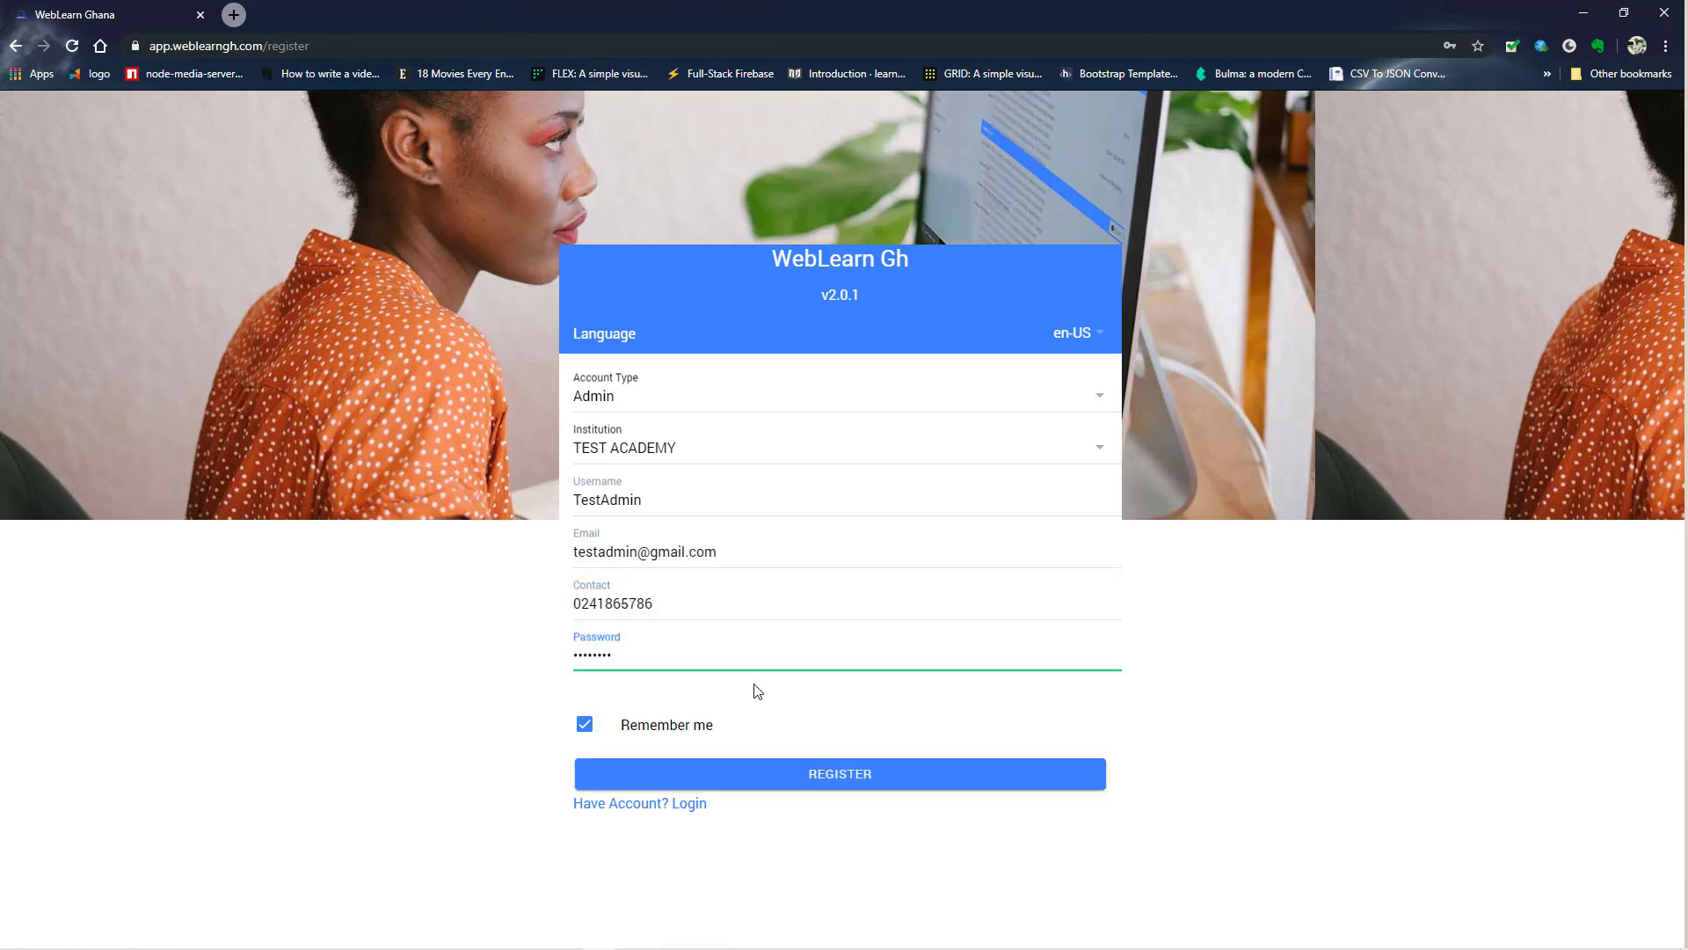
pyautogui.click(719, 779)
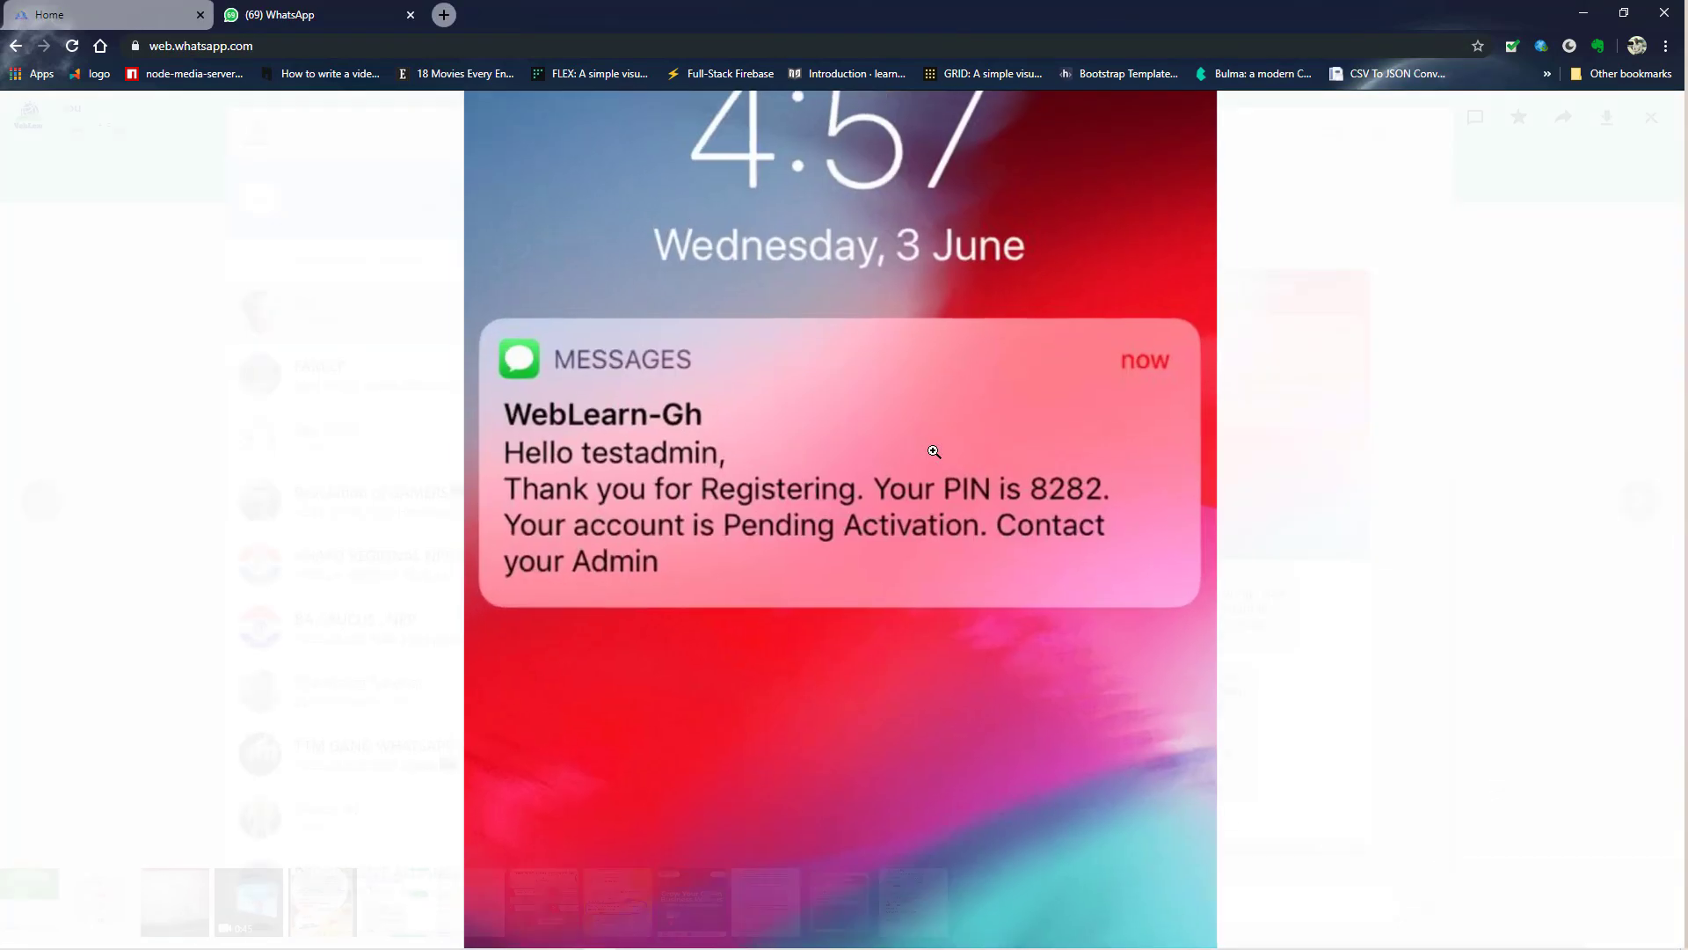
# - Zoom in and out on the SMS screenshot, then start entering the 'testadmin' username
pyautogui.click(934, 451)
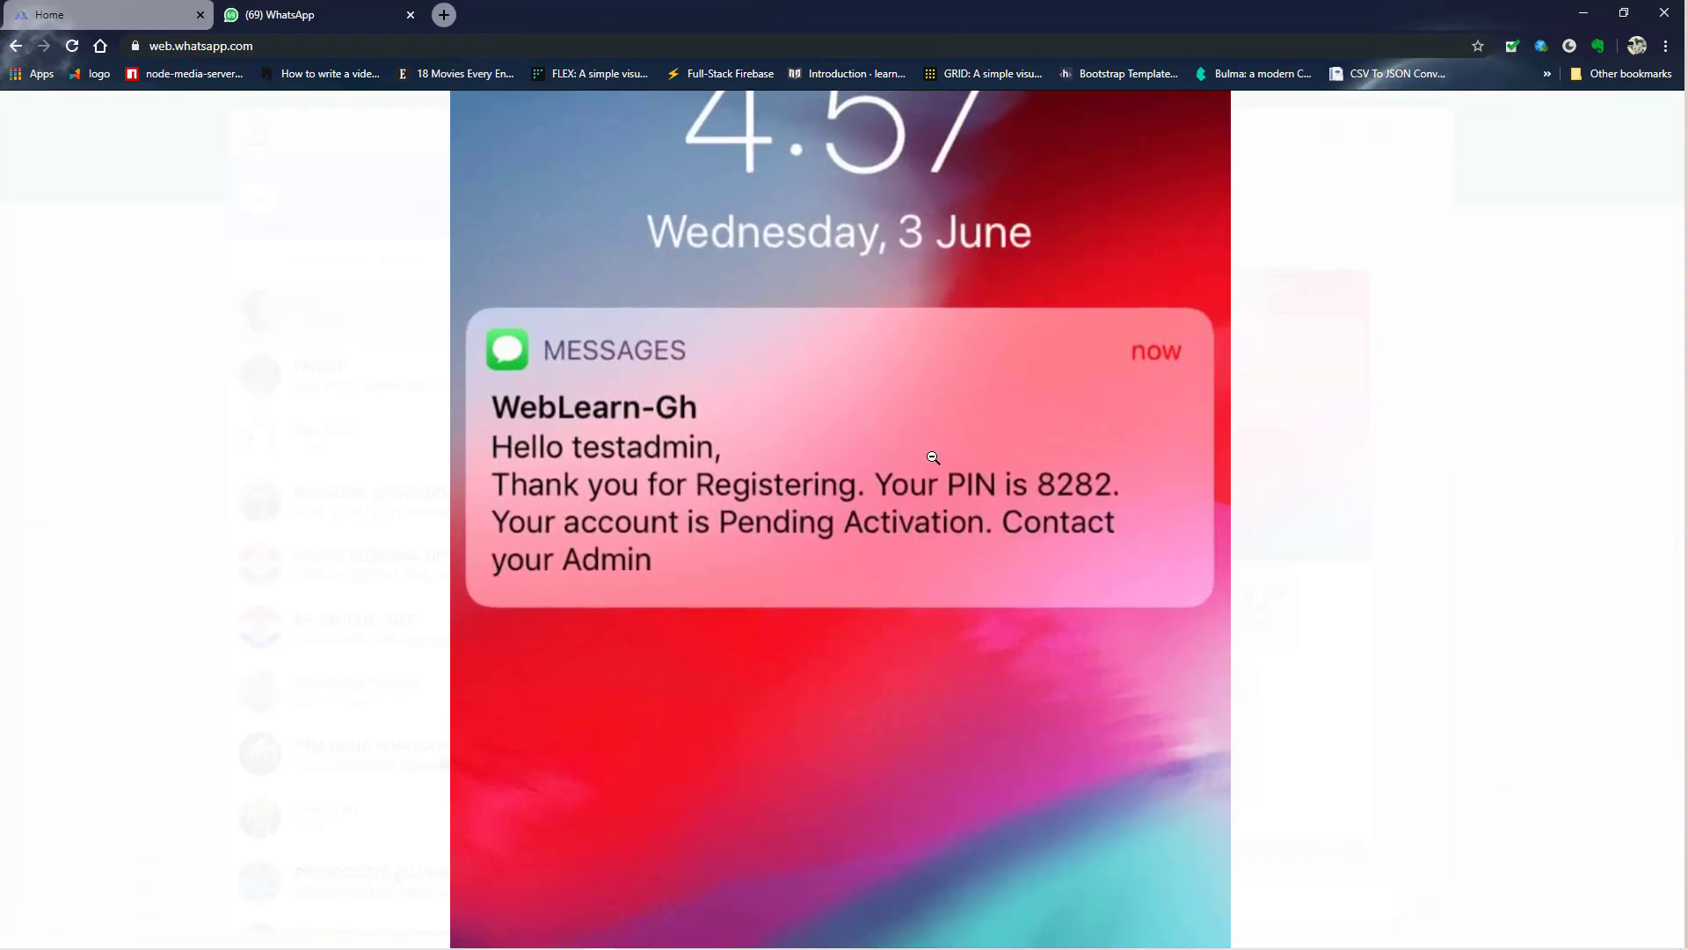
pyautogui.click(934, 457)
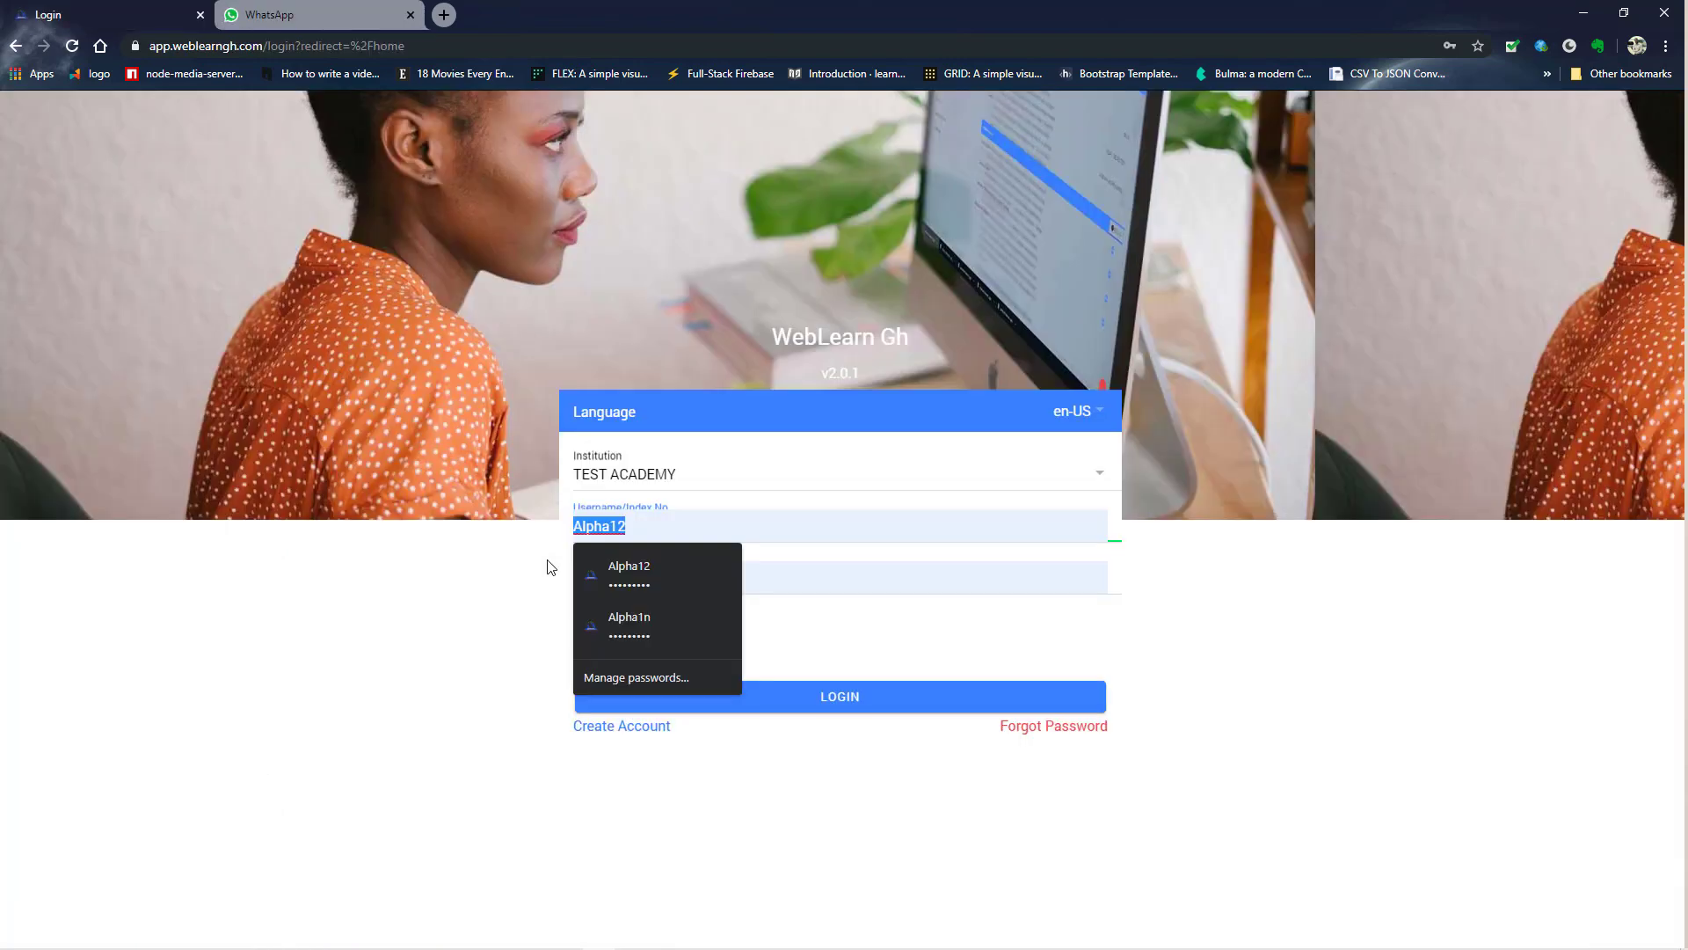
pyautogui.write('test')
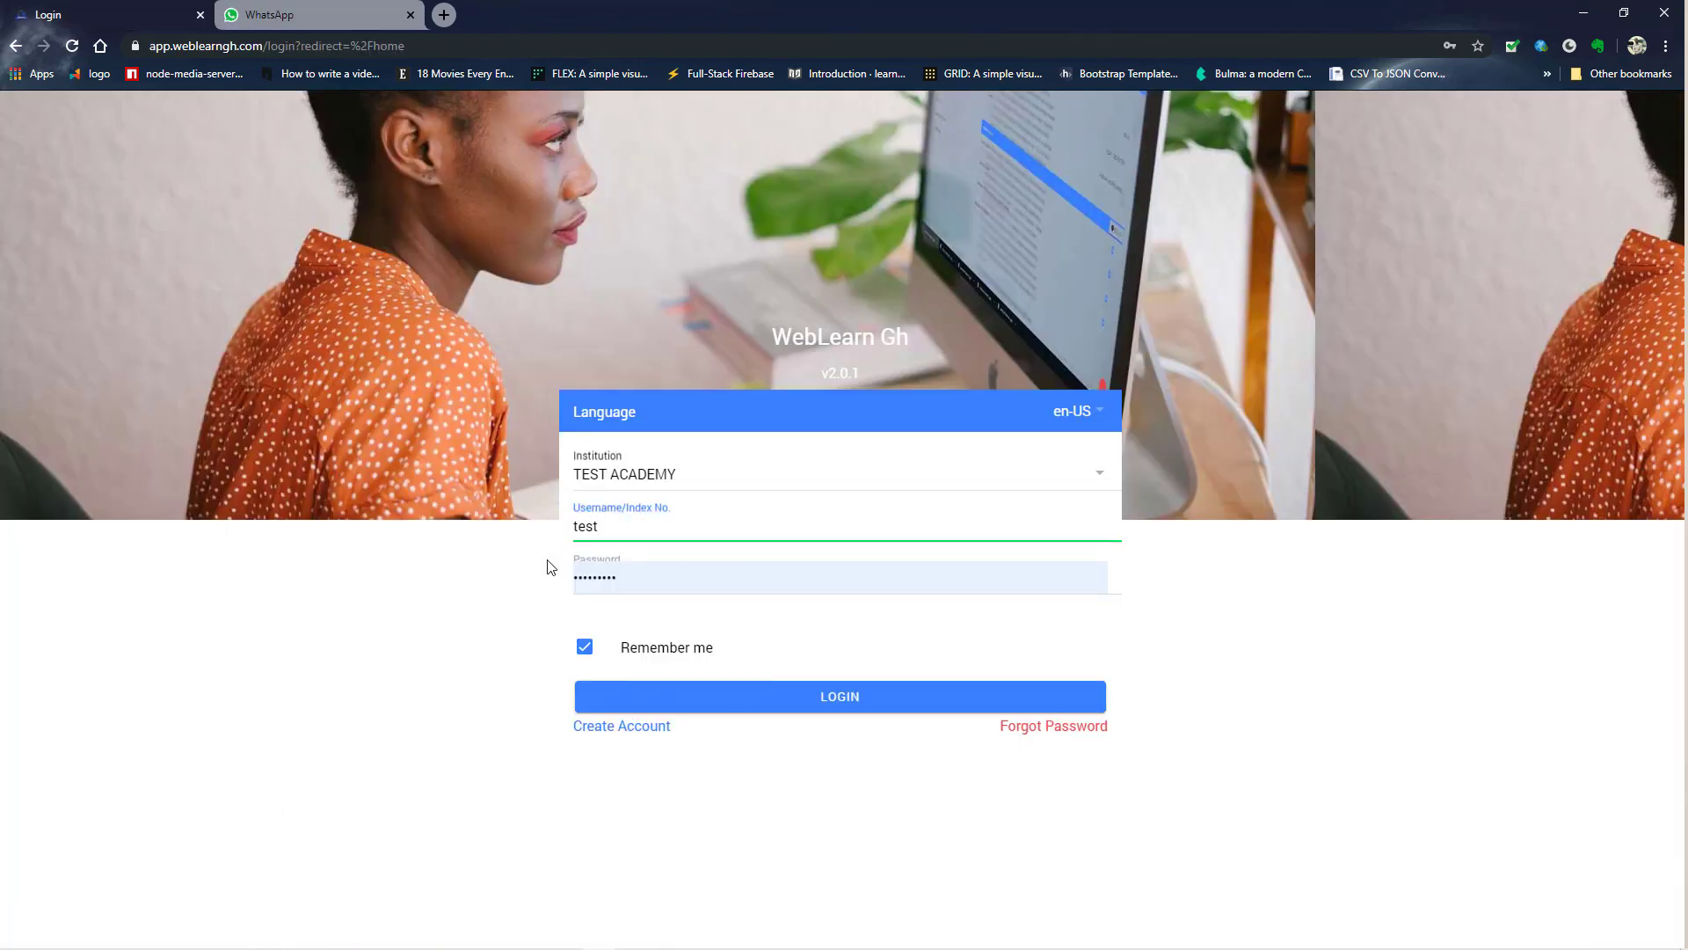
pyautogui.write('admin')
# - Attempt to log in with the new admin's password and dismiss the Failed to Login error
pyautogui.press('Tab')
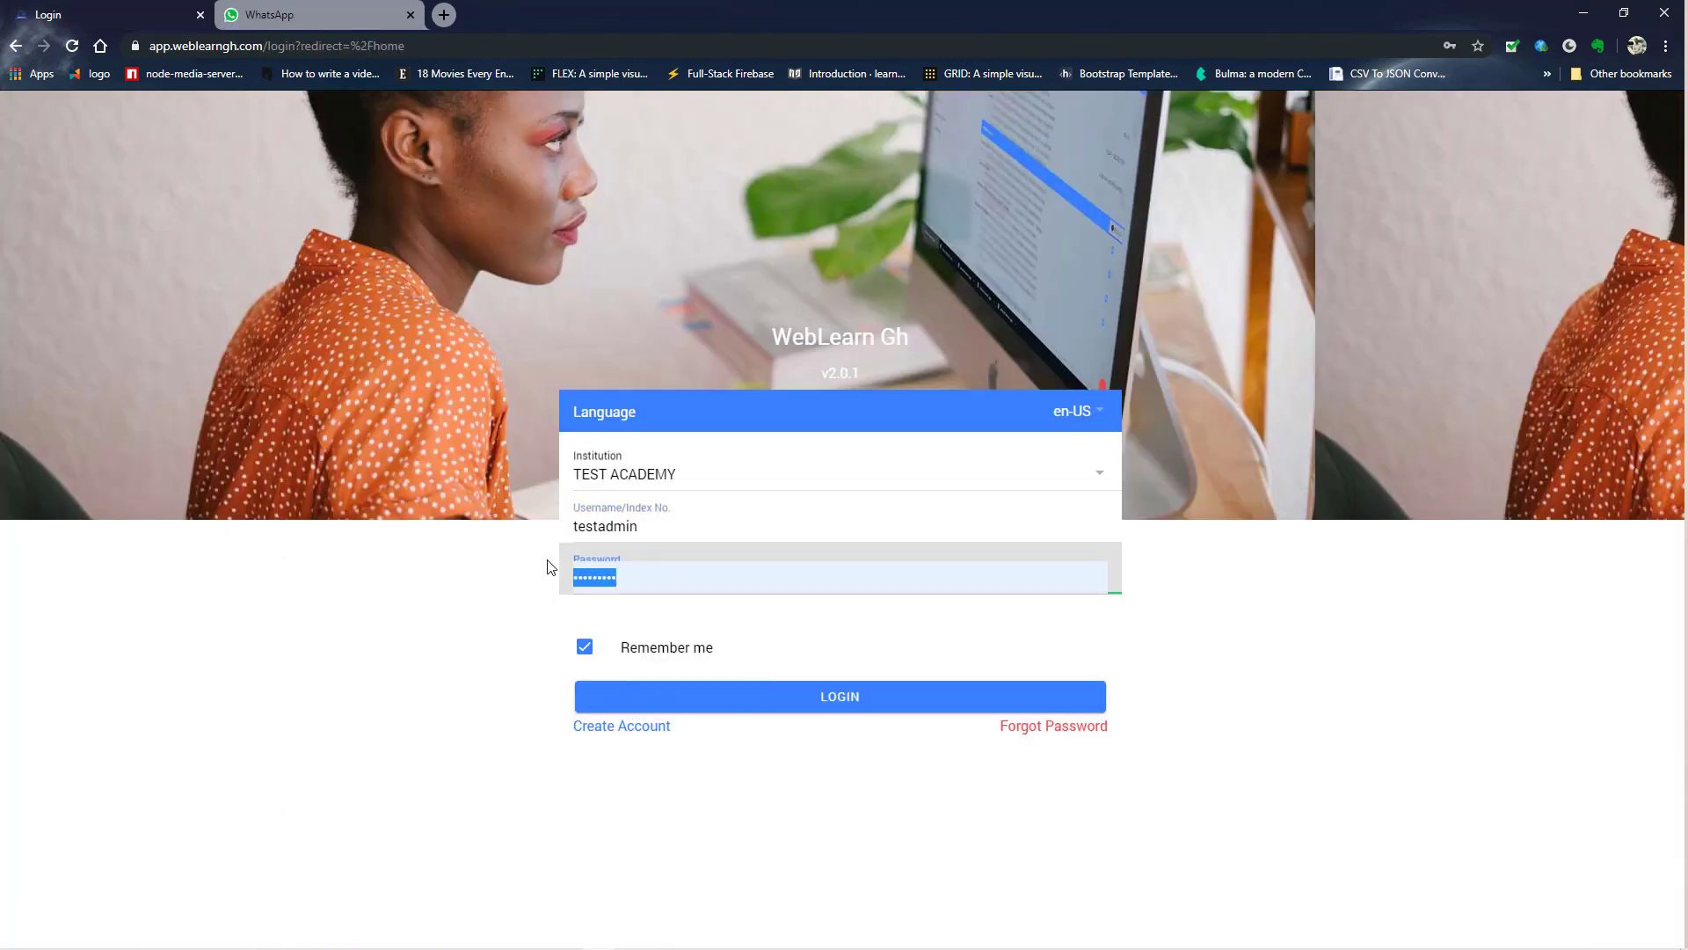
pyautogui.write('12345')
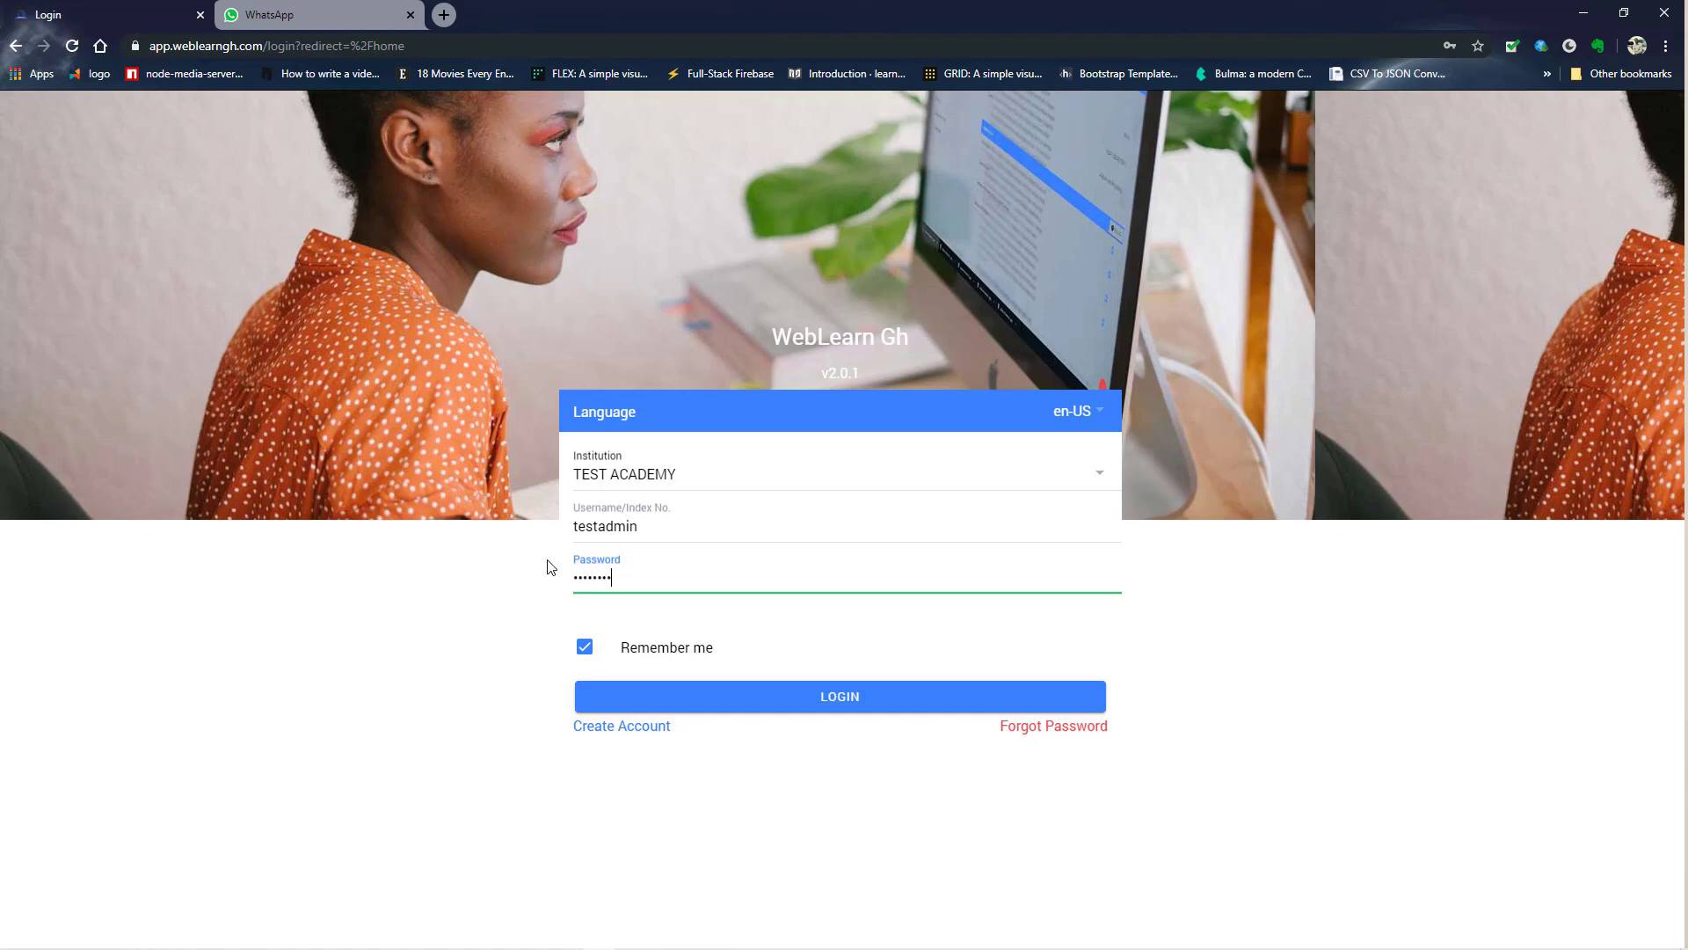
pyautogui.click(771, 707)
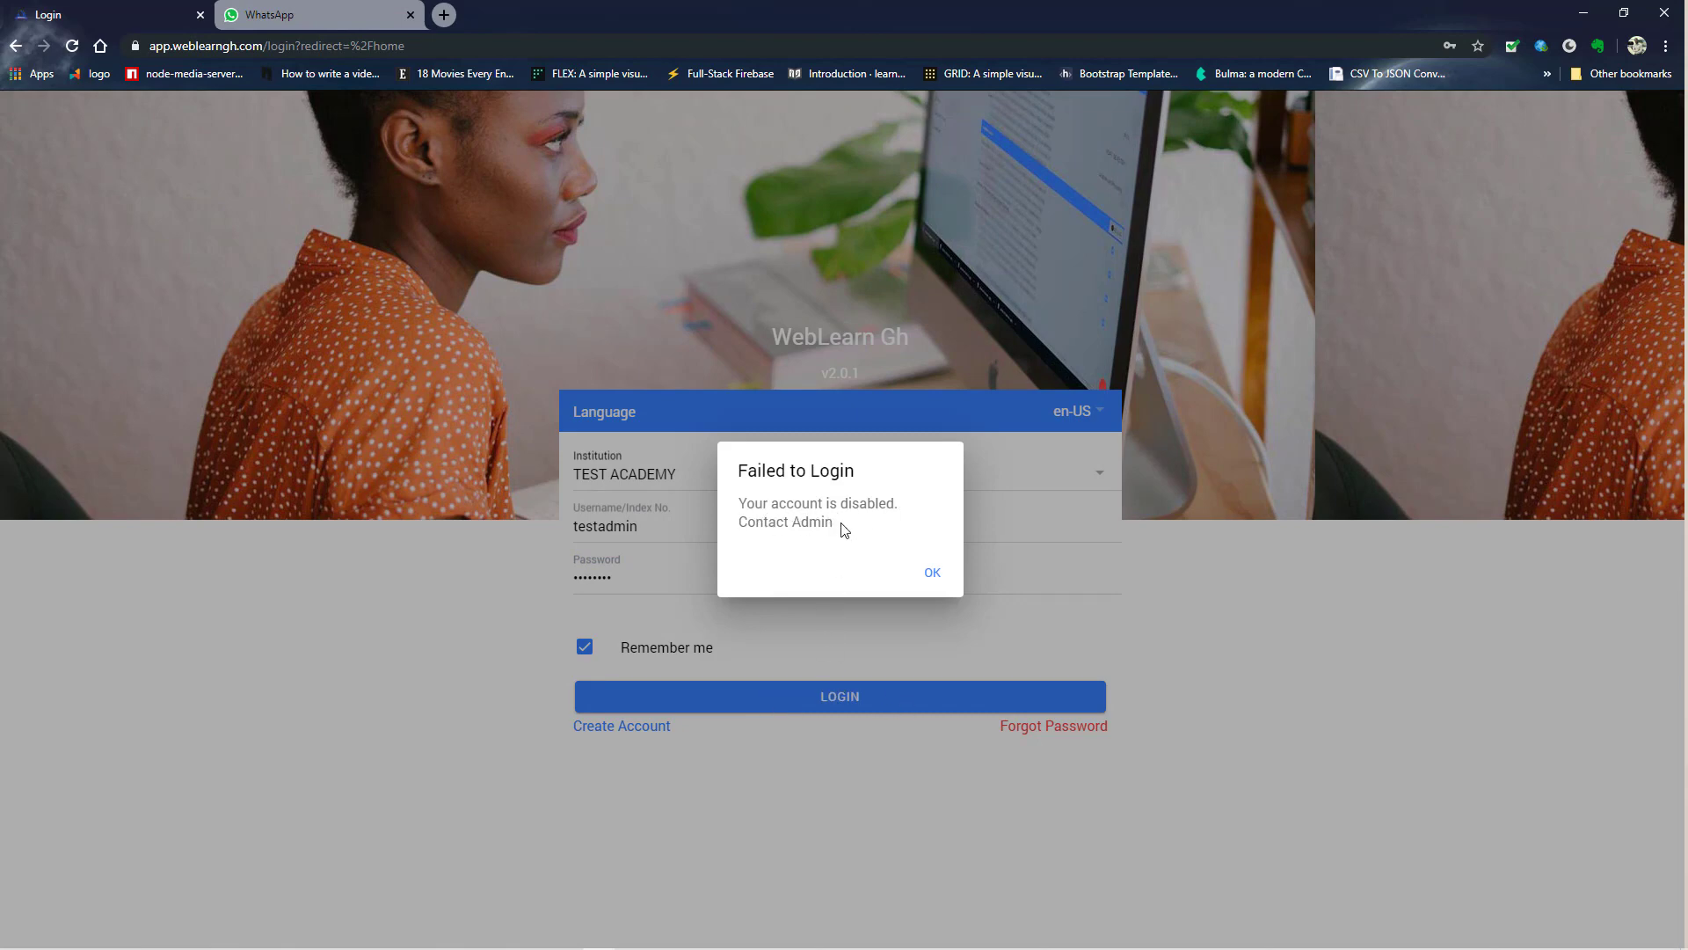
pyautogui.click(930, 580)
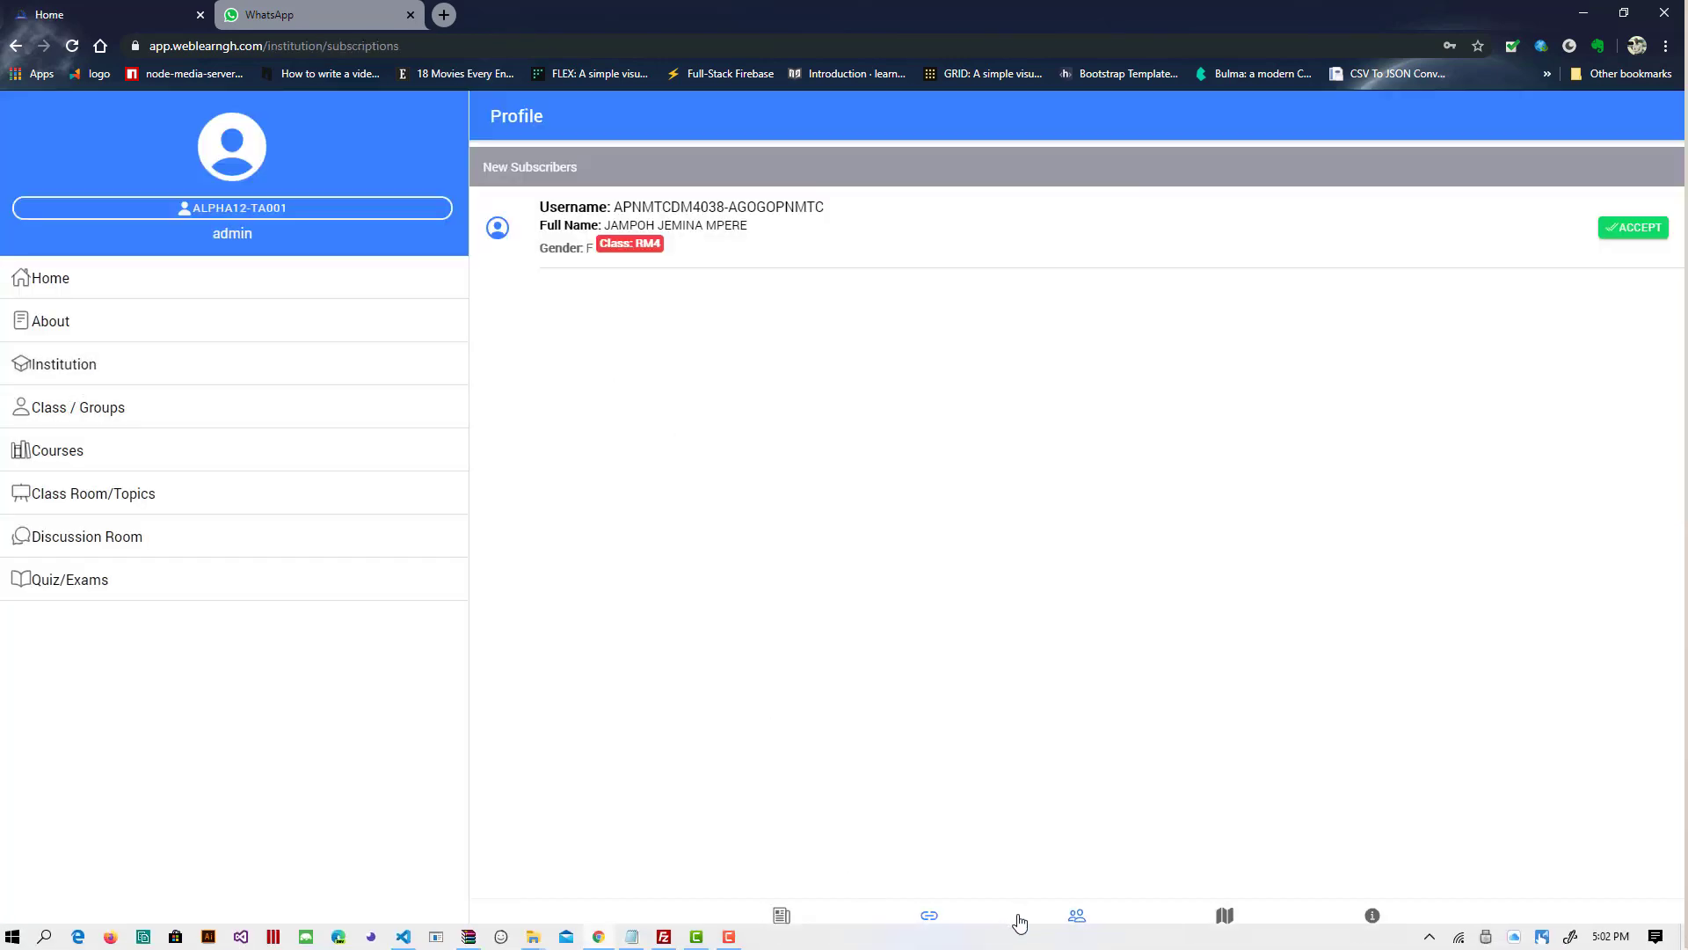
# - Under Users > Admin, confirm the test admin account as Active and Verified and save
pyautogui.click(1077, 915)
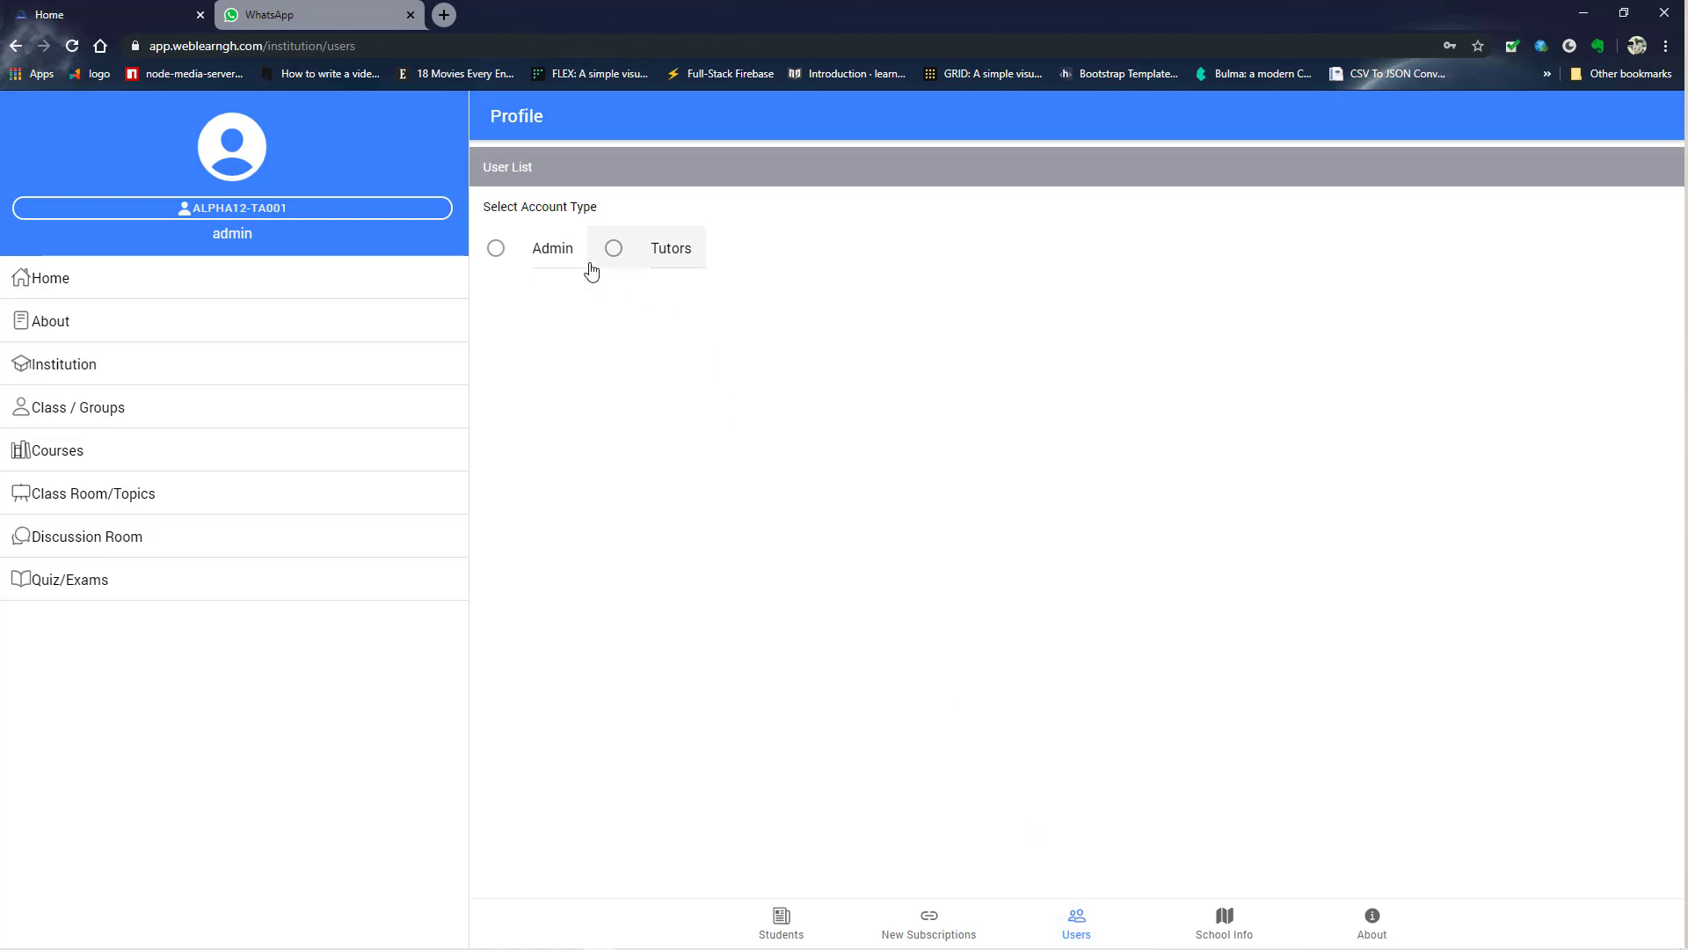
pyautogui.click(503, 251)
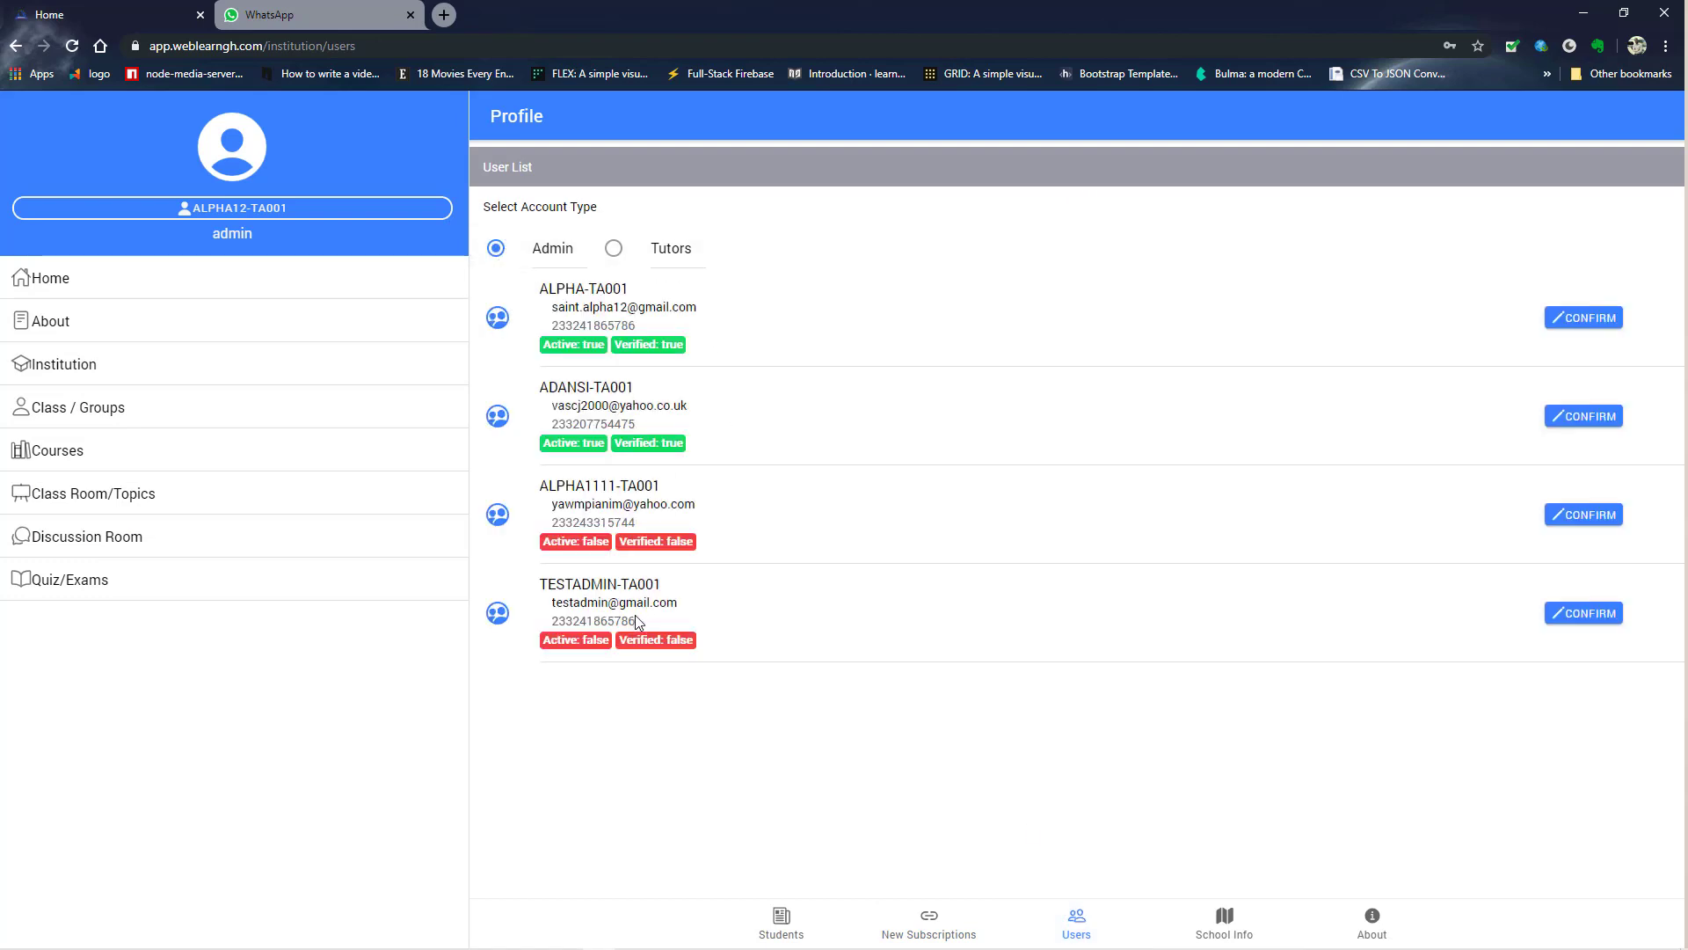
pyautogui.click(763, 601)
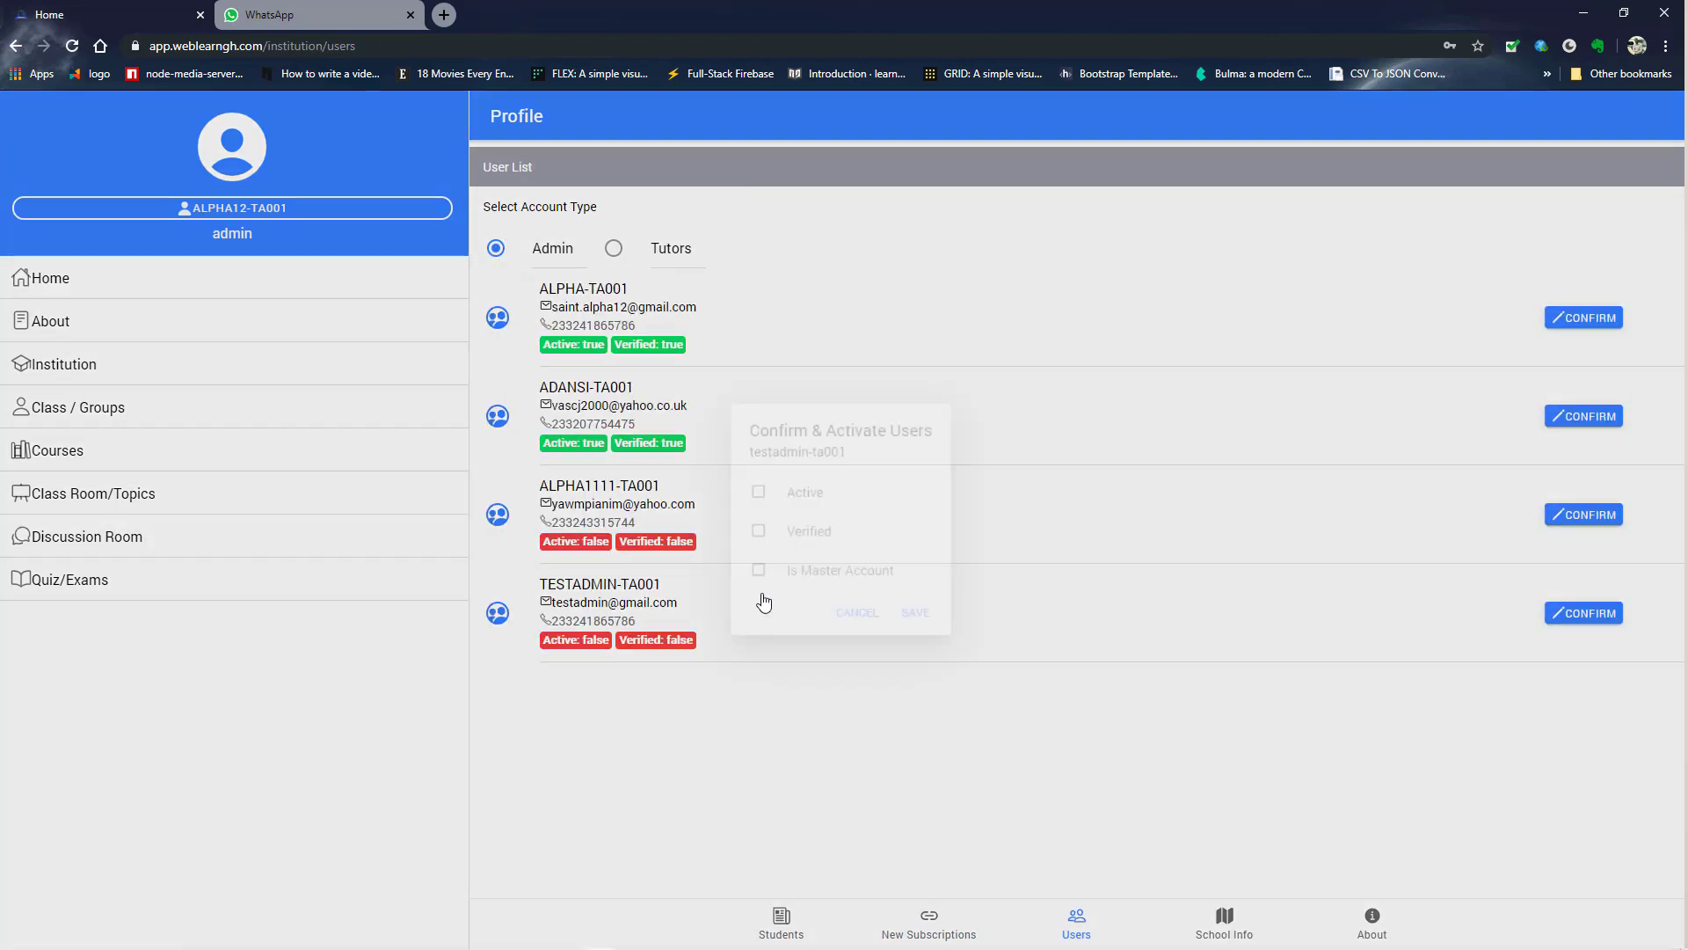
pyautogui.click(782, 489)
pyautogui.click(767, 532)
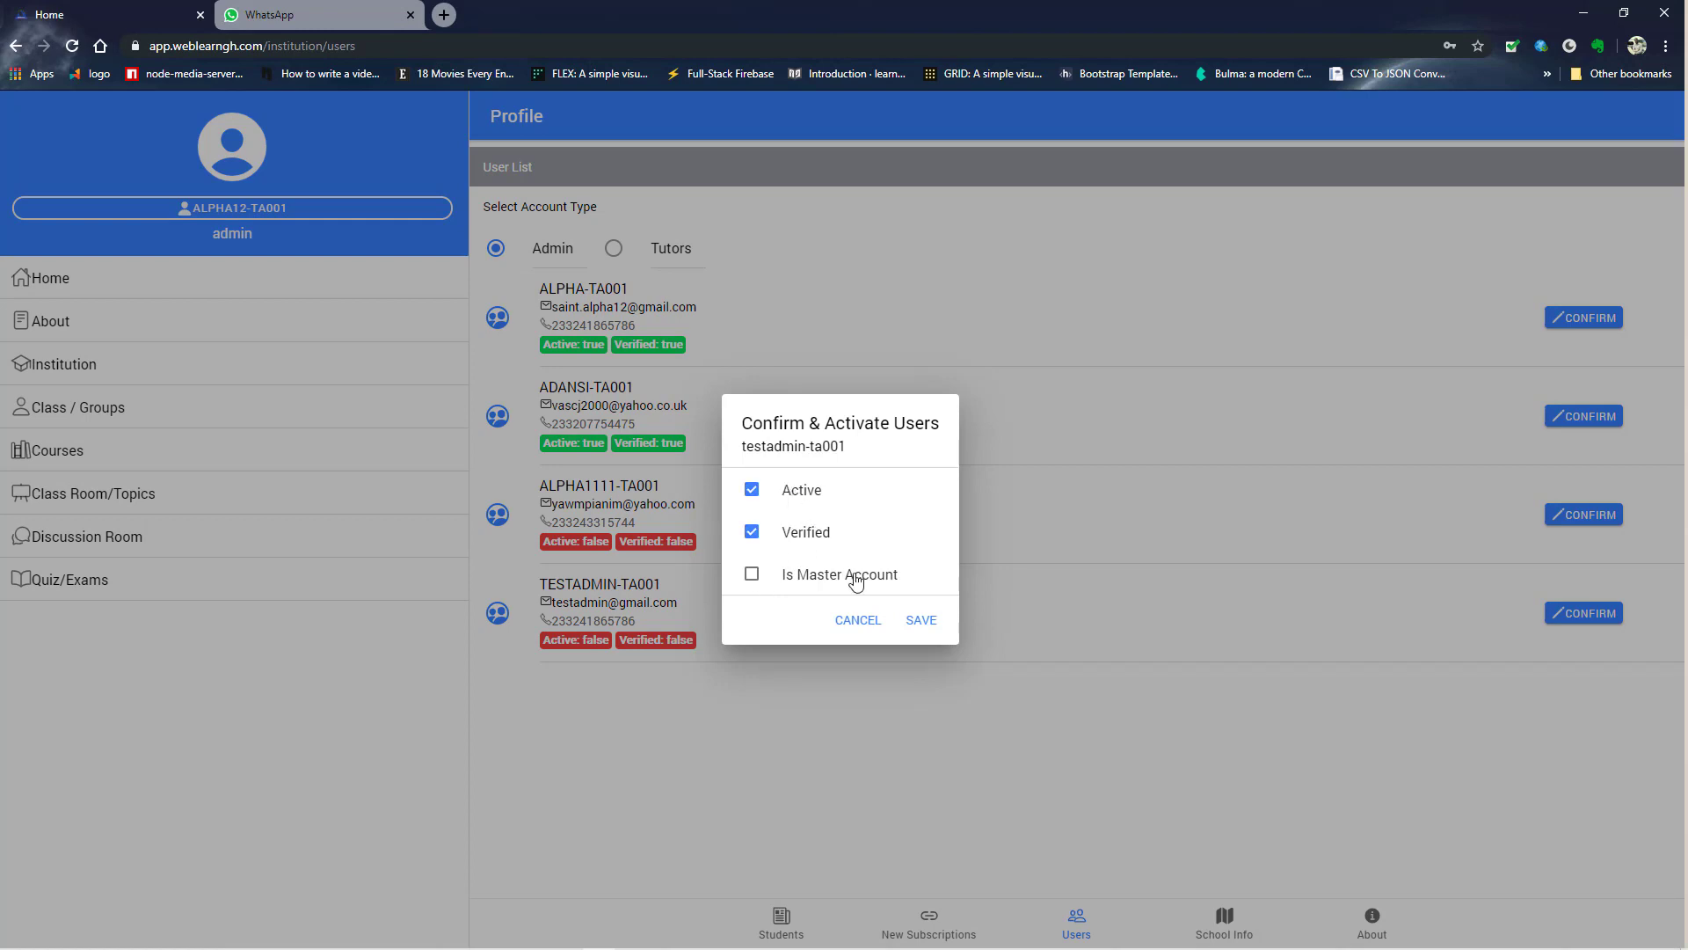
pyautogui.click(919, 621)
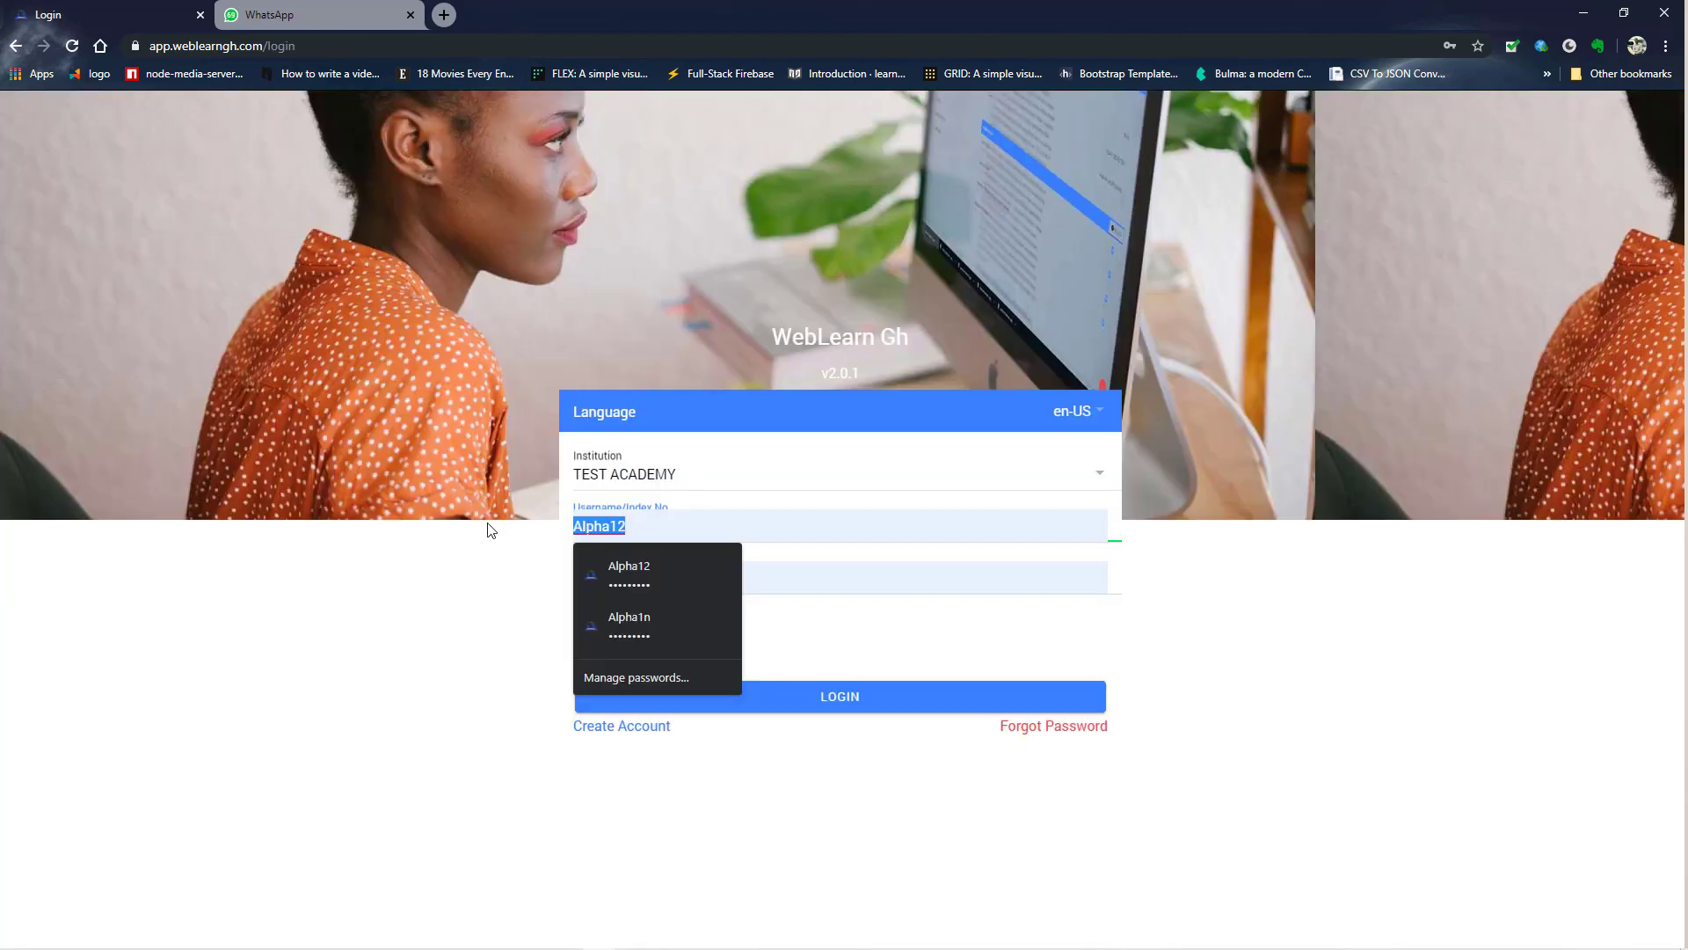
# - Log in as 'testadmin' with the account password
pyautogui.write('testadmin')
pyautogui.press('Tab')
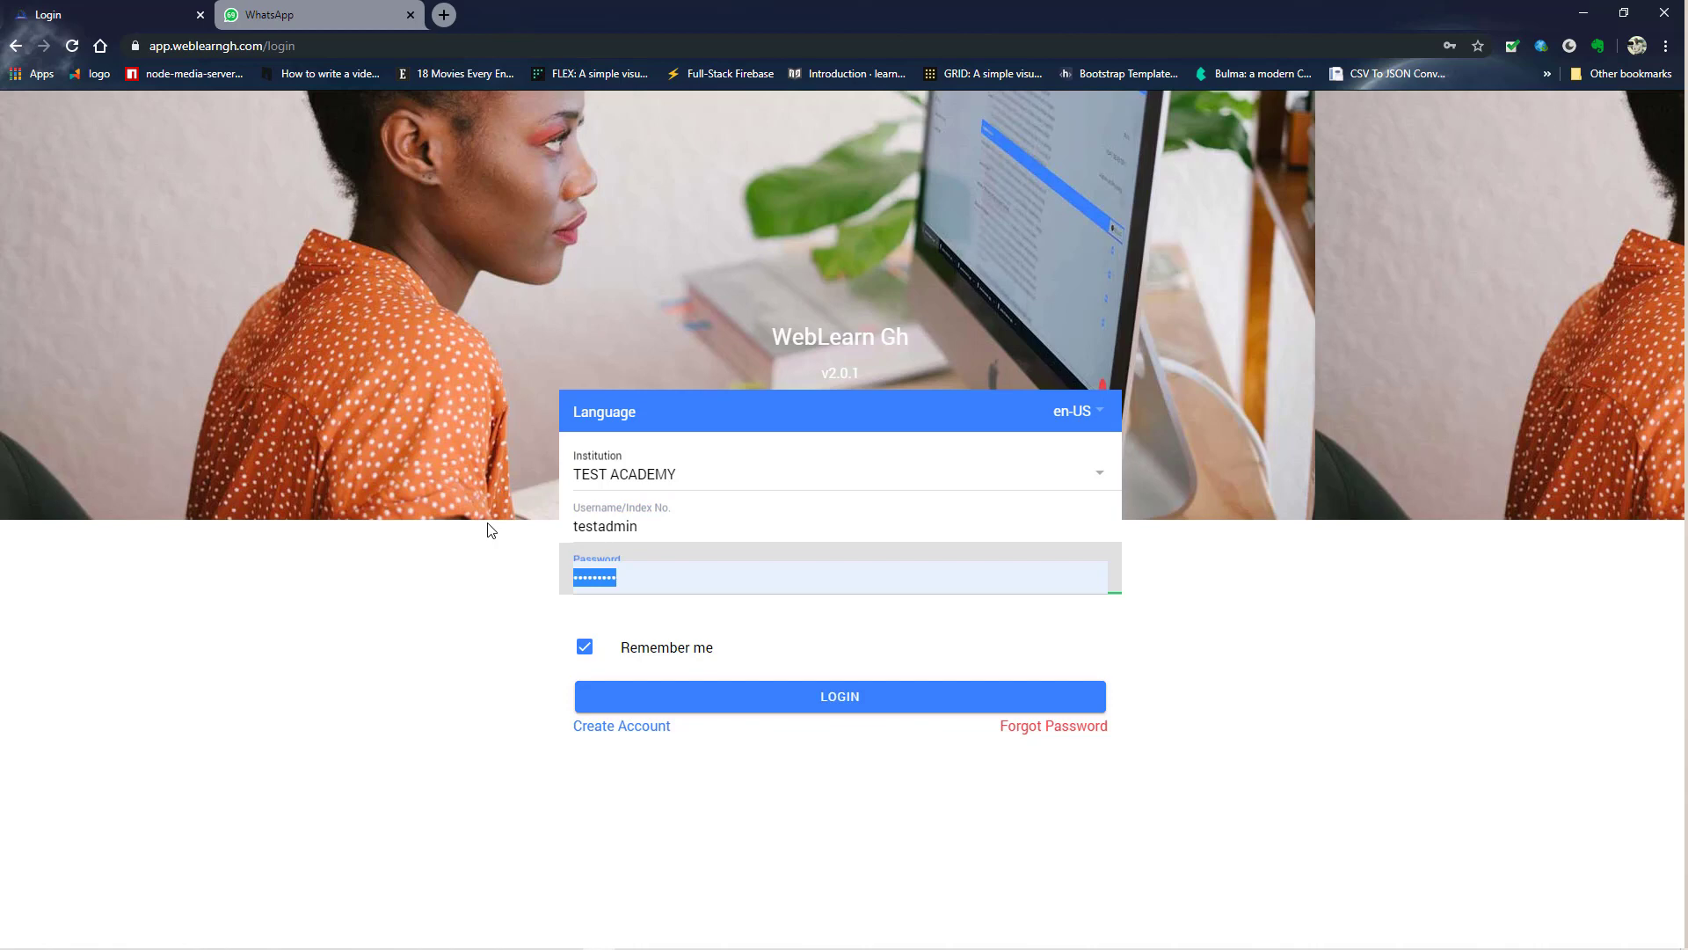
pyautogui.write('testadm')
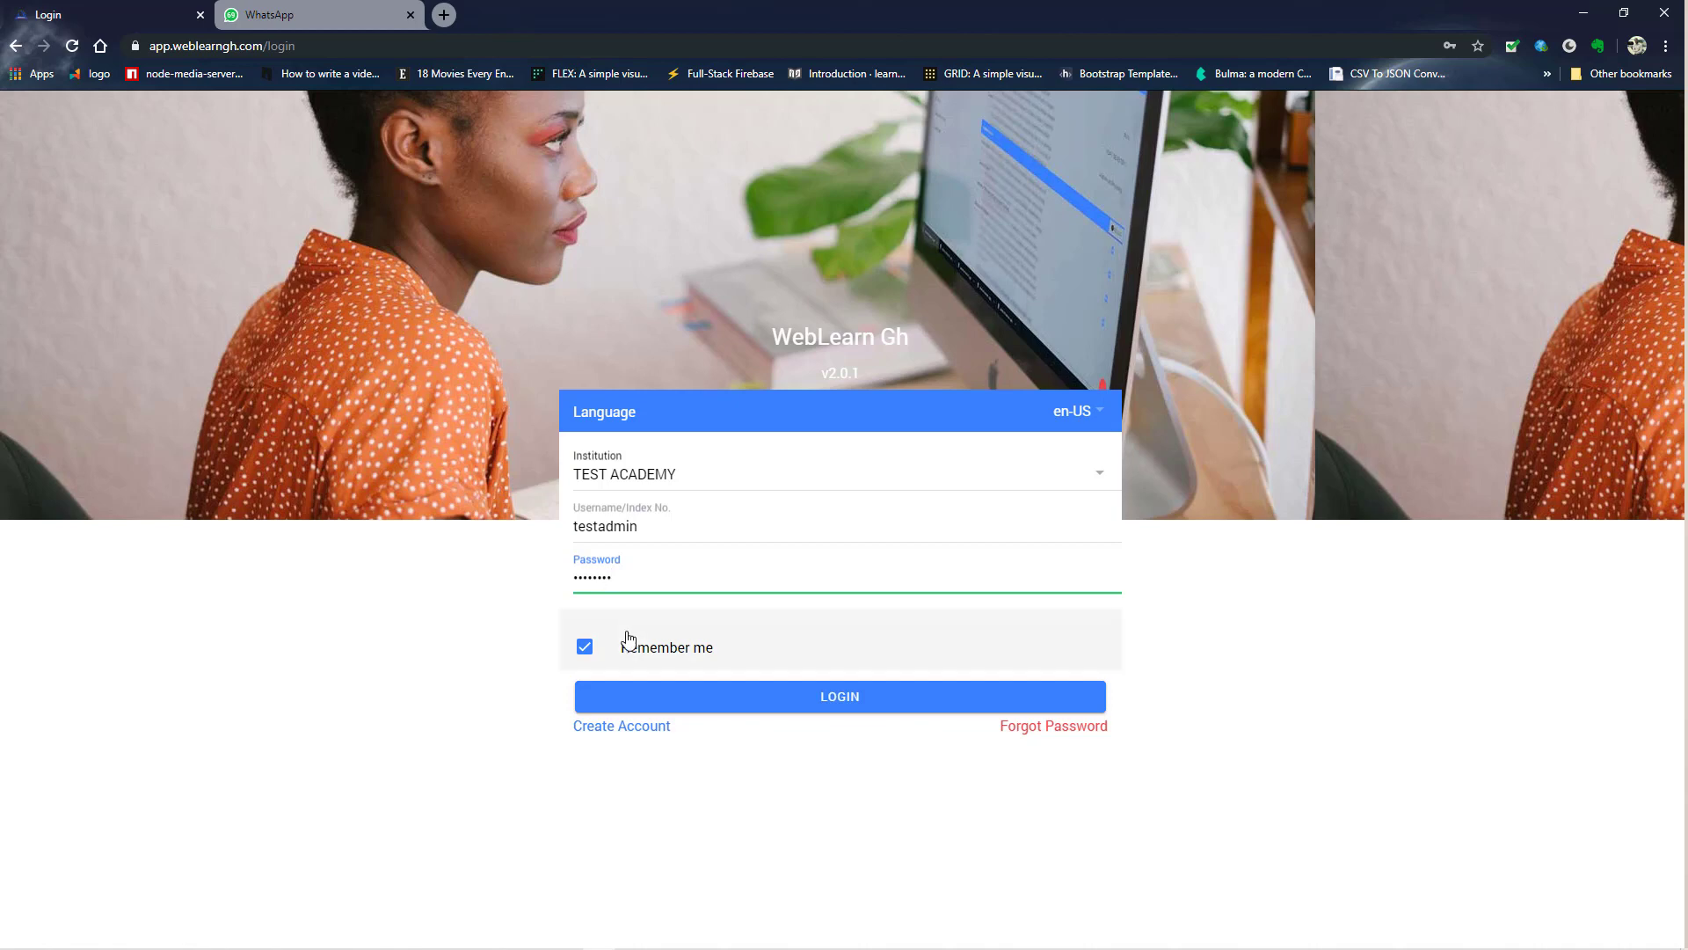
pyautogui.click(786, 713)
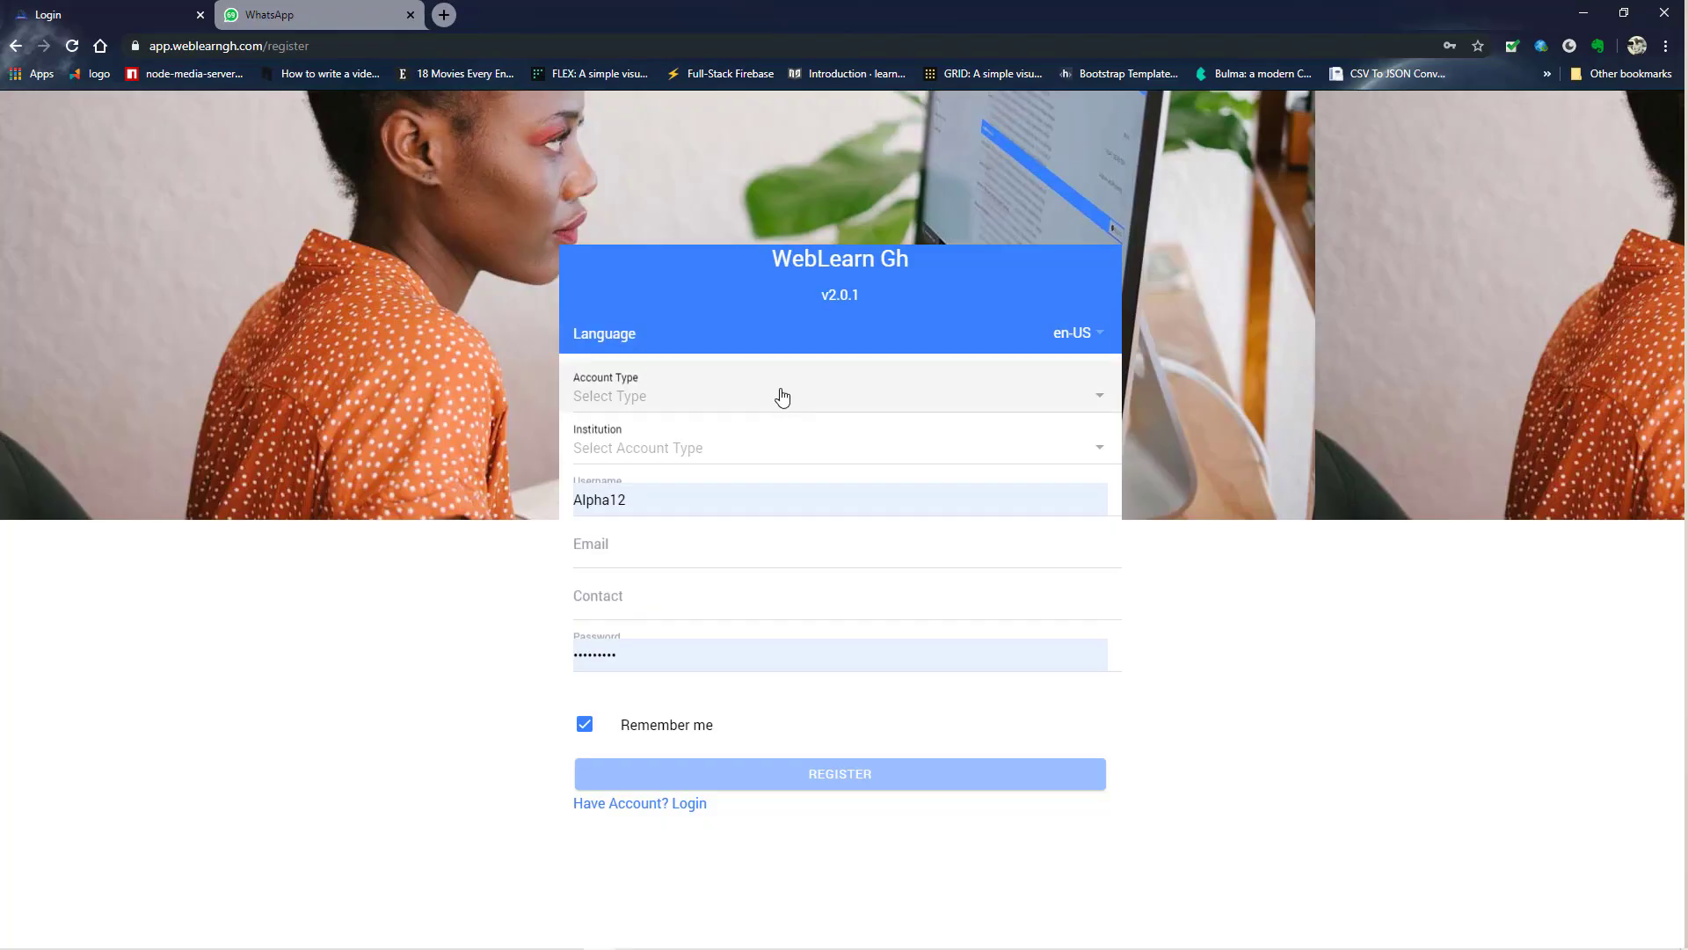
# - Choose Student as the account type and the community nursing class
pyautogui.click(779, 396)
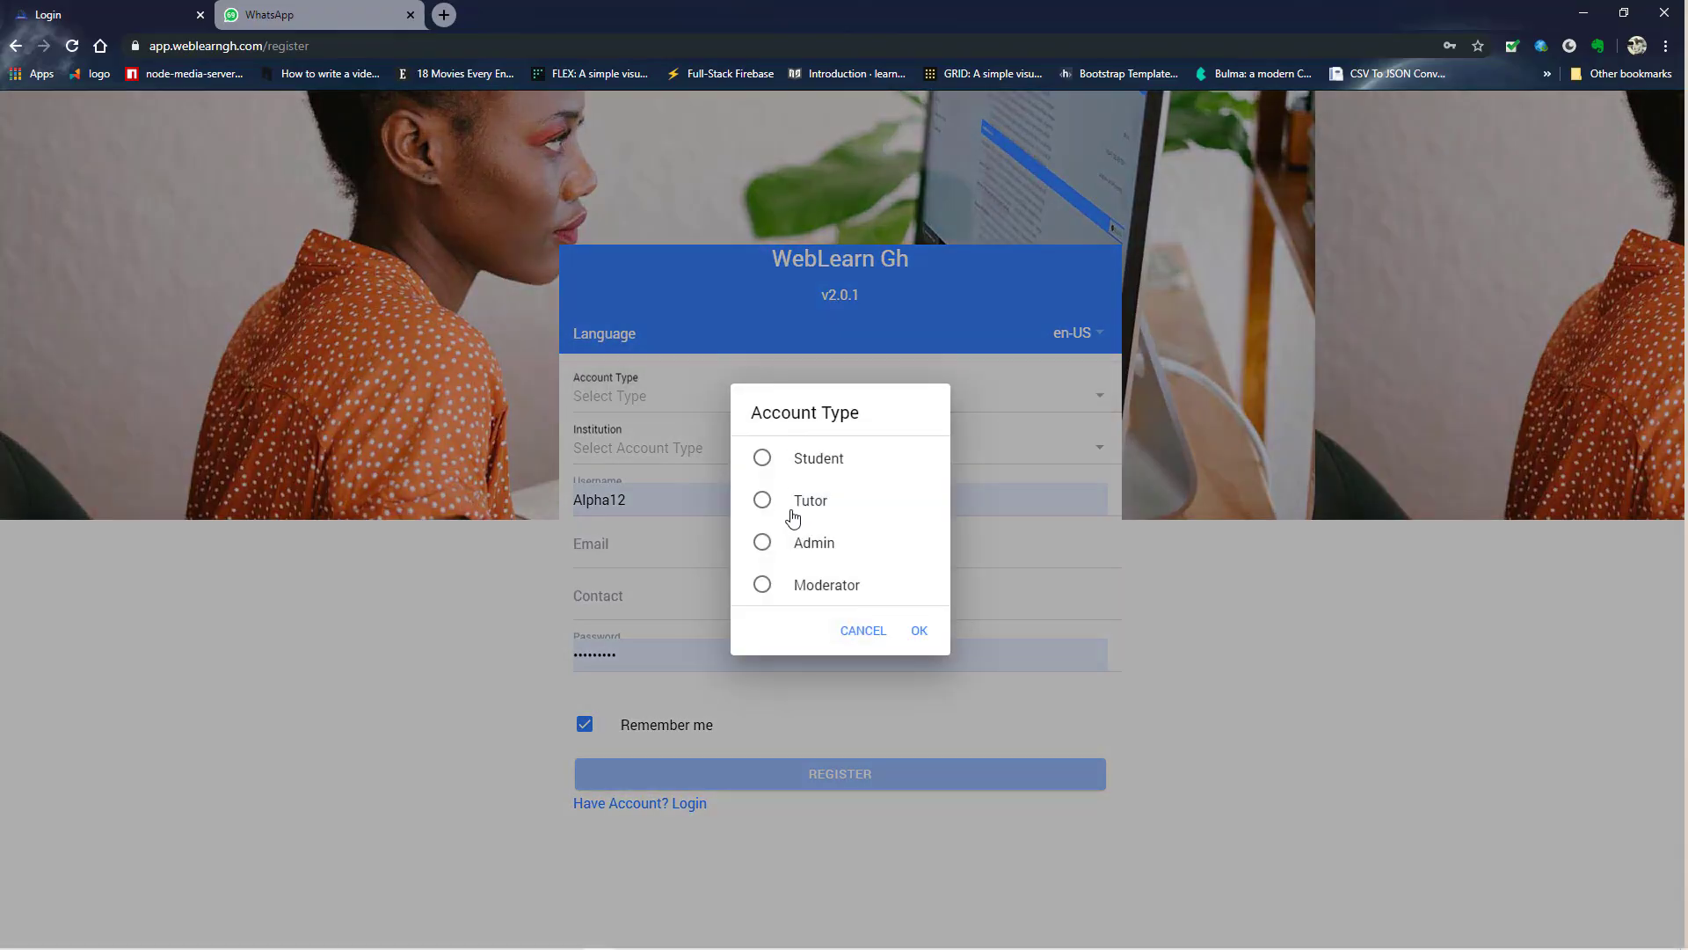
pyautogui.click(792, 541)
pyautogui.click(784, 464)
pyautogui.click(918, 630)
pyautogui.click(667, 466)
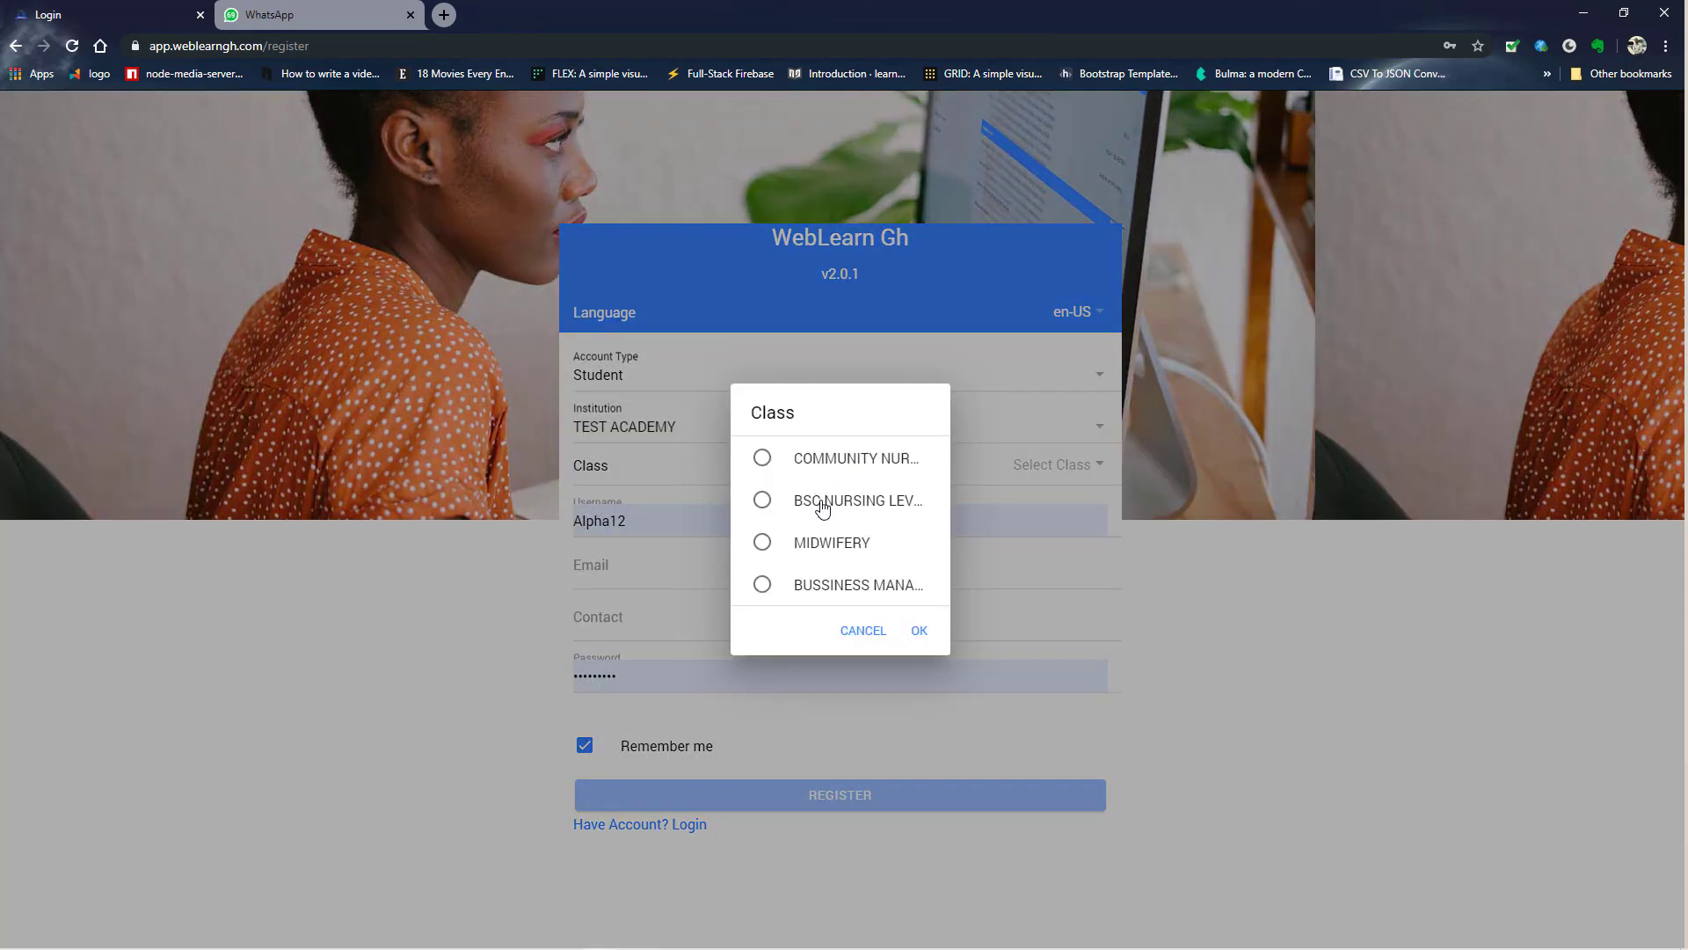
pyautogui.click(822, 465)
pyautogui.click(918, 630)
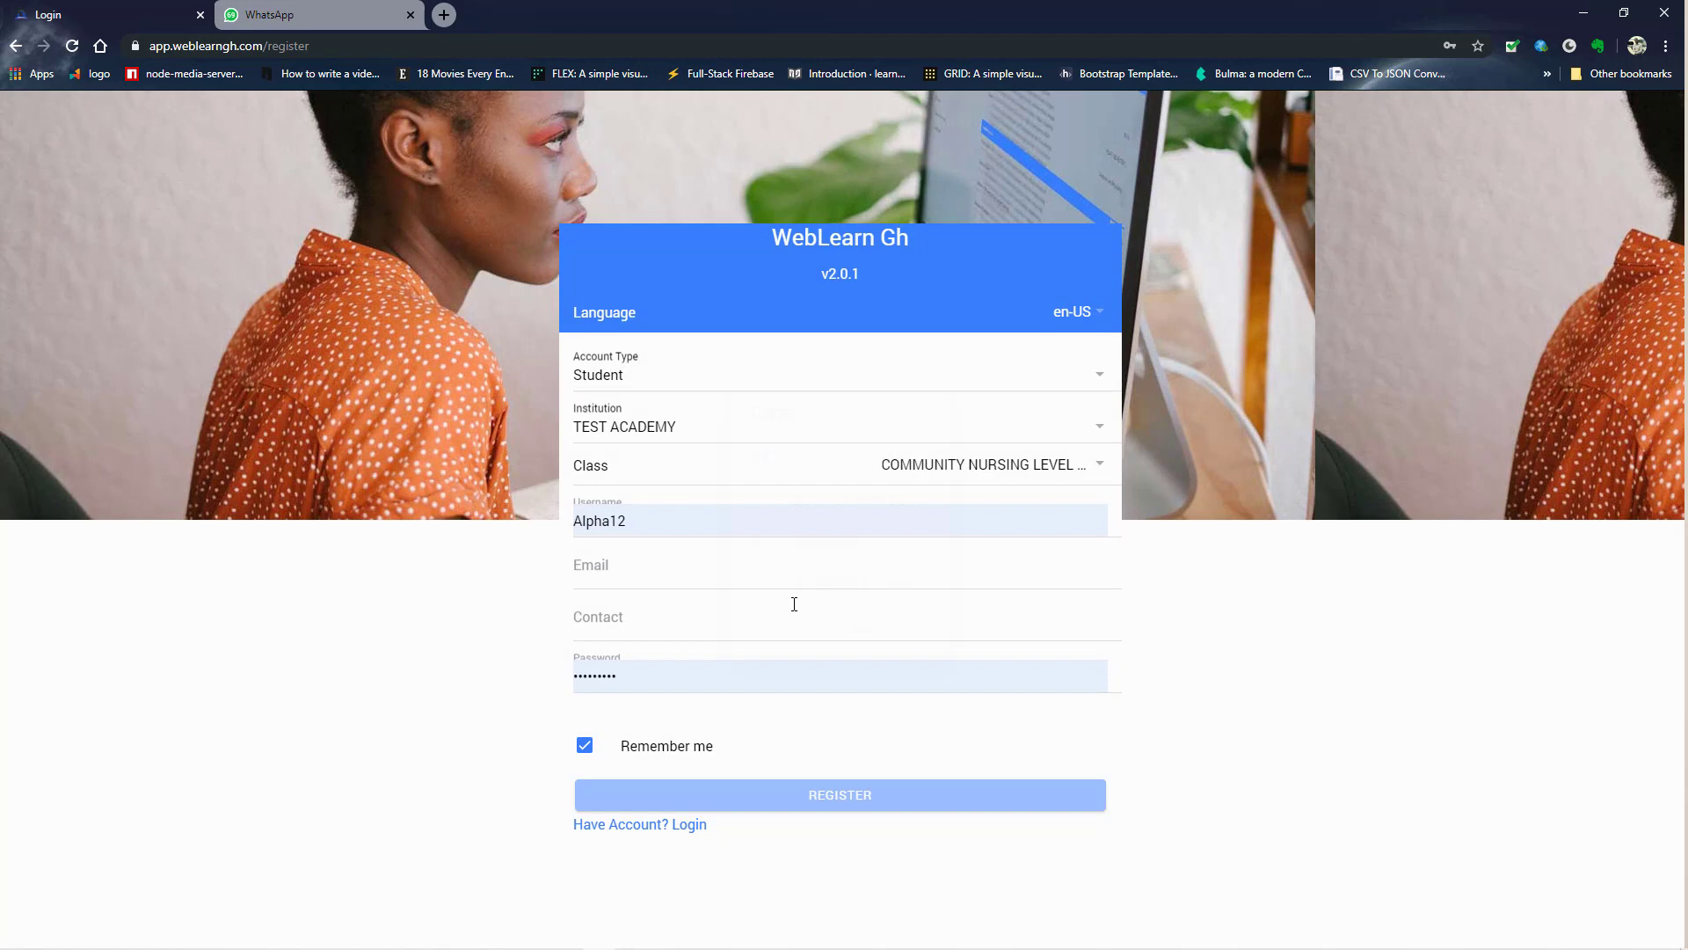
# - Fill in the student's e-mail, contact number, password and username 'student', then register
pyautogui.click(659, 571)
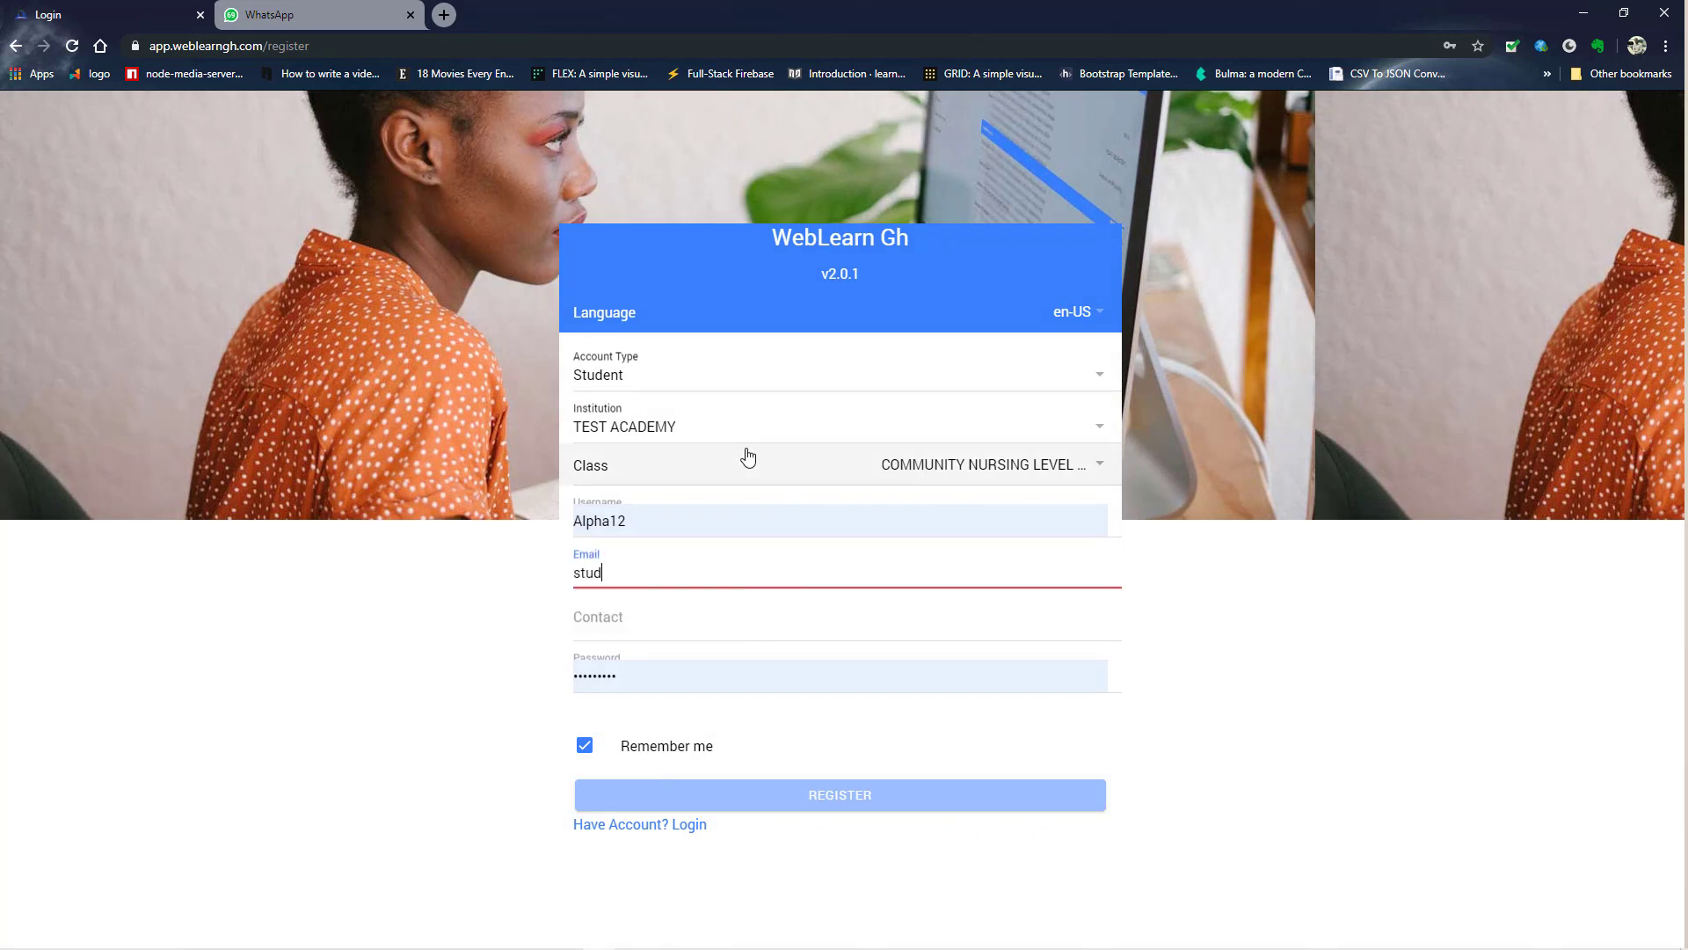
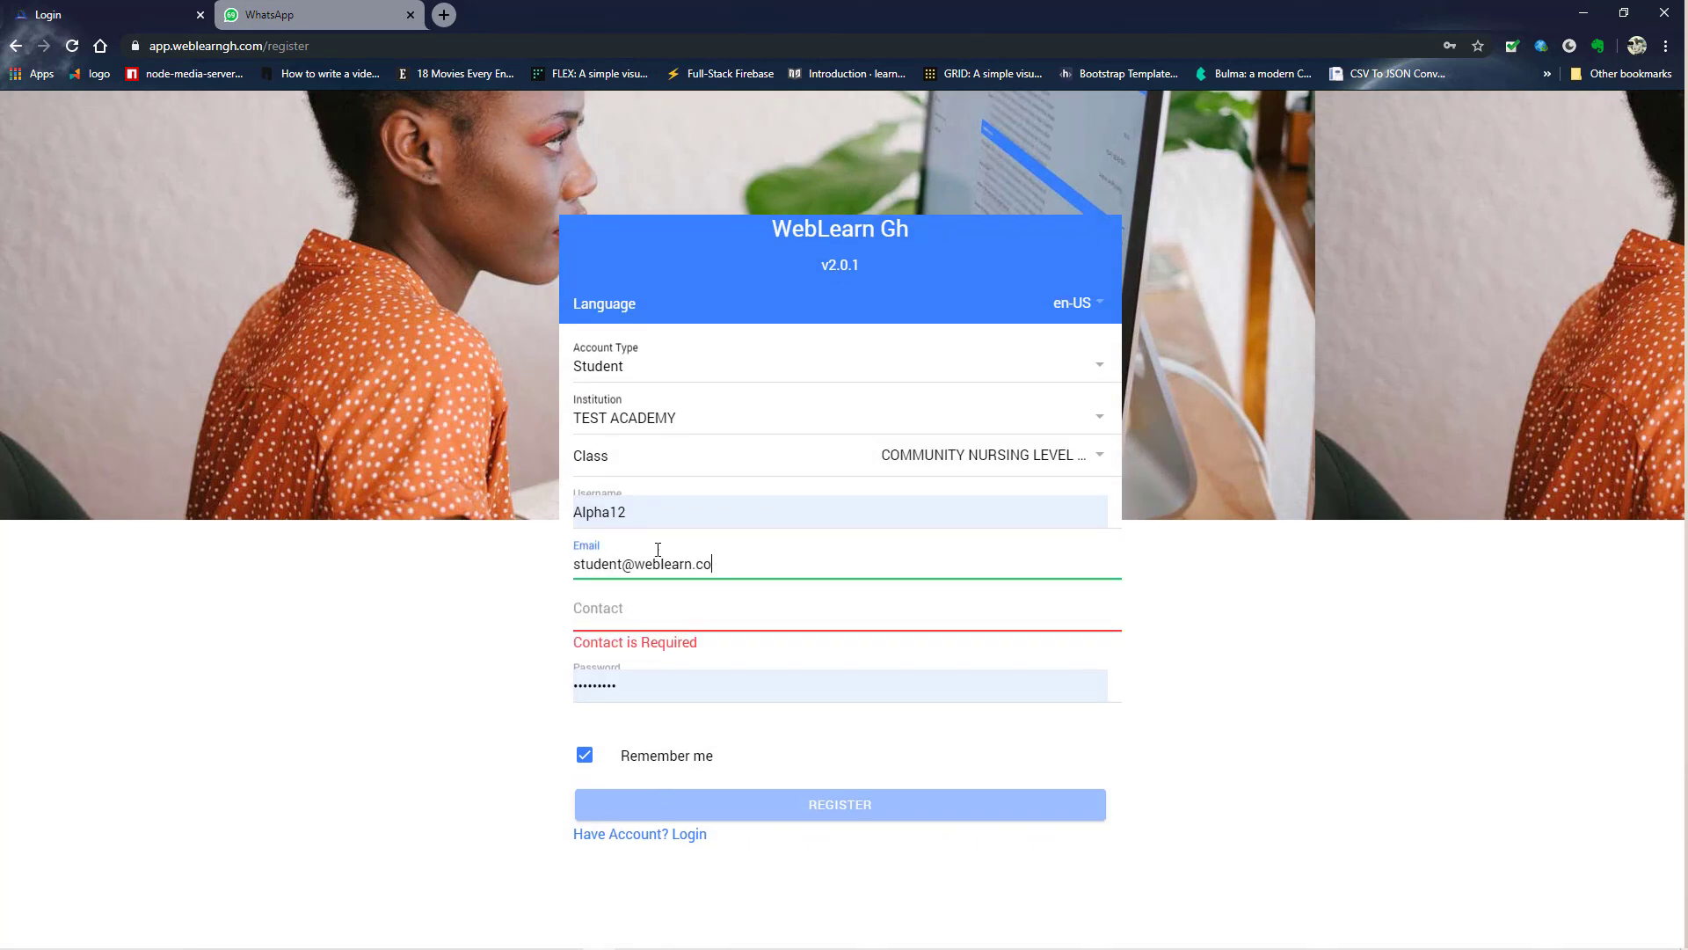
pyautogui.press('BackSpace')
pyautogui.press('BackSpace')
pyautogui.press('BackSpace')
pyautogui.press('BackSpace')
pyautogui.press('BackSpace')
pyautogui.press('BackSpace')
pyautogui.press('BackSpace')
pyautogui.press('BackSpace')
pyautogui.press('BackSpace')
pyautogui.press('BackSpace')
pyautogui.press('Tab')
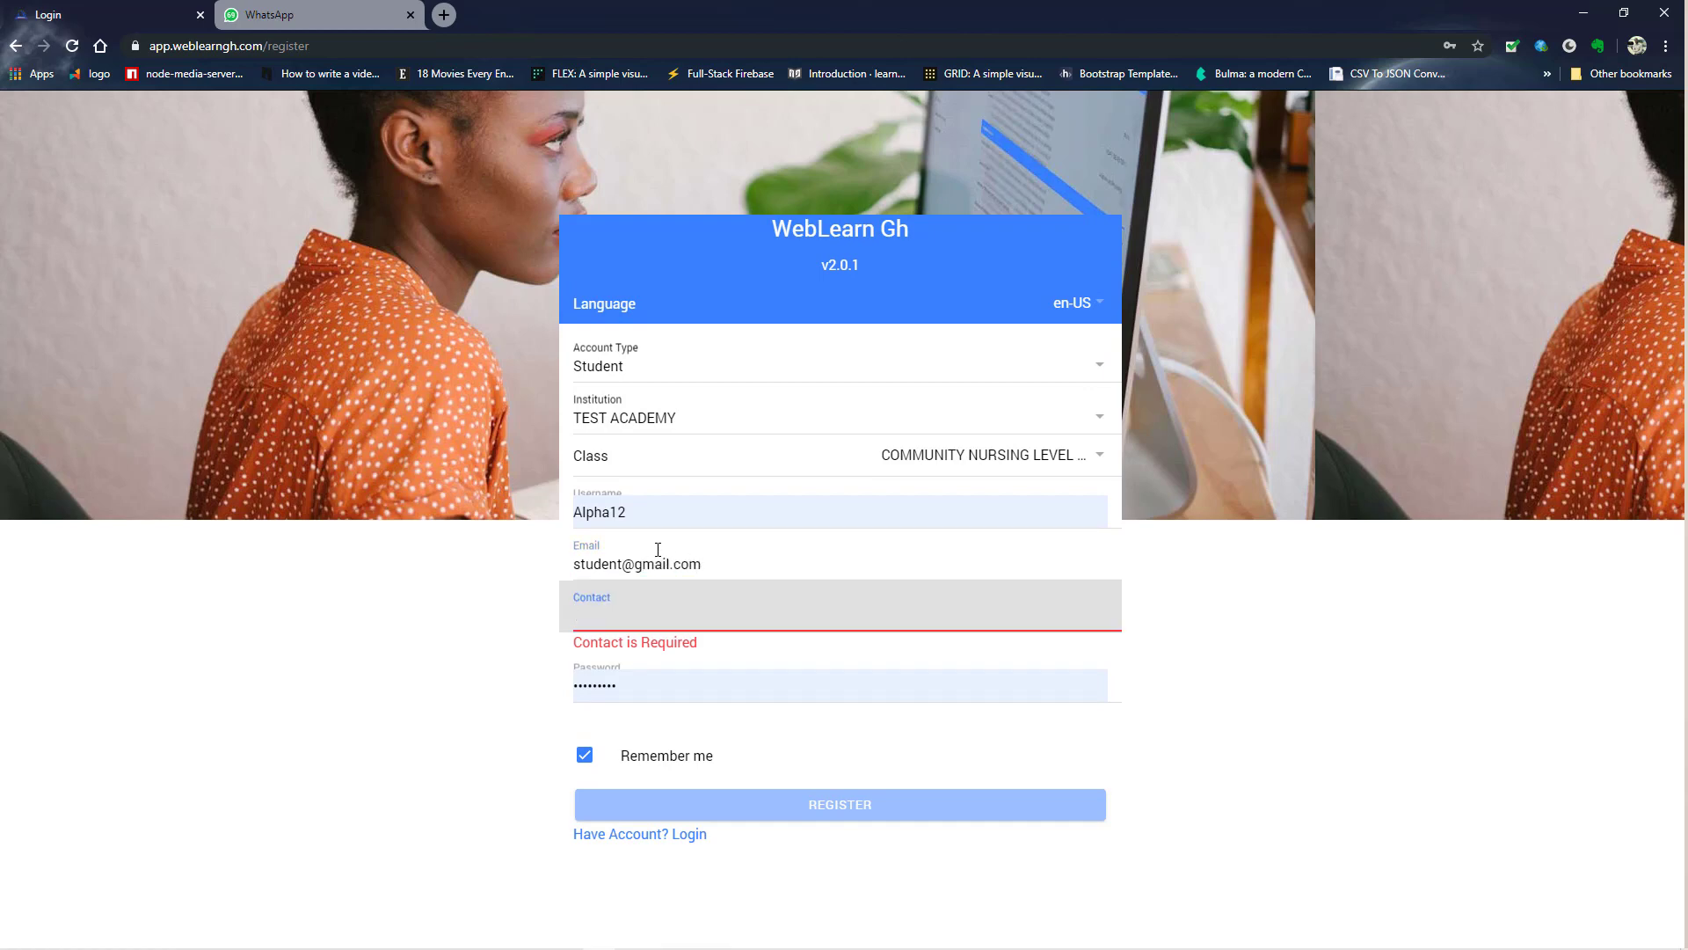
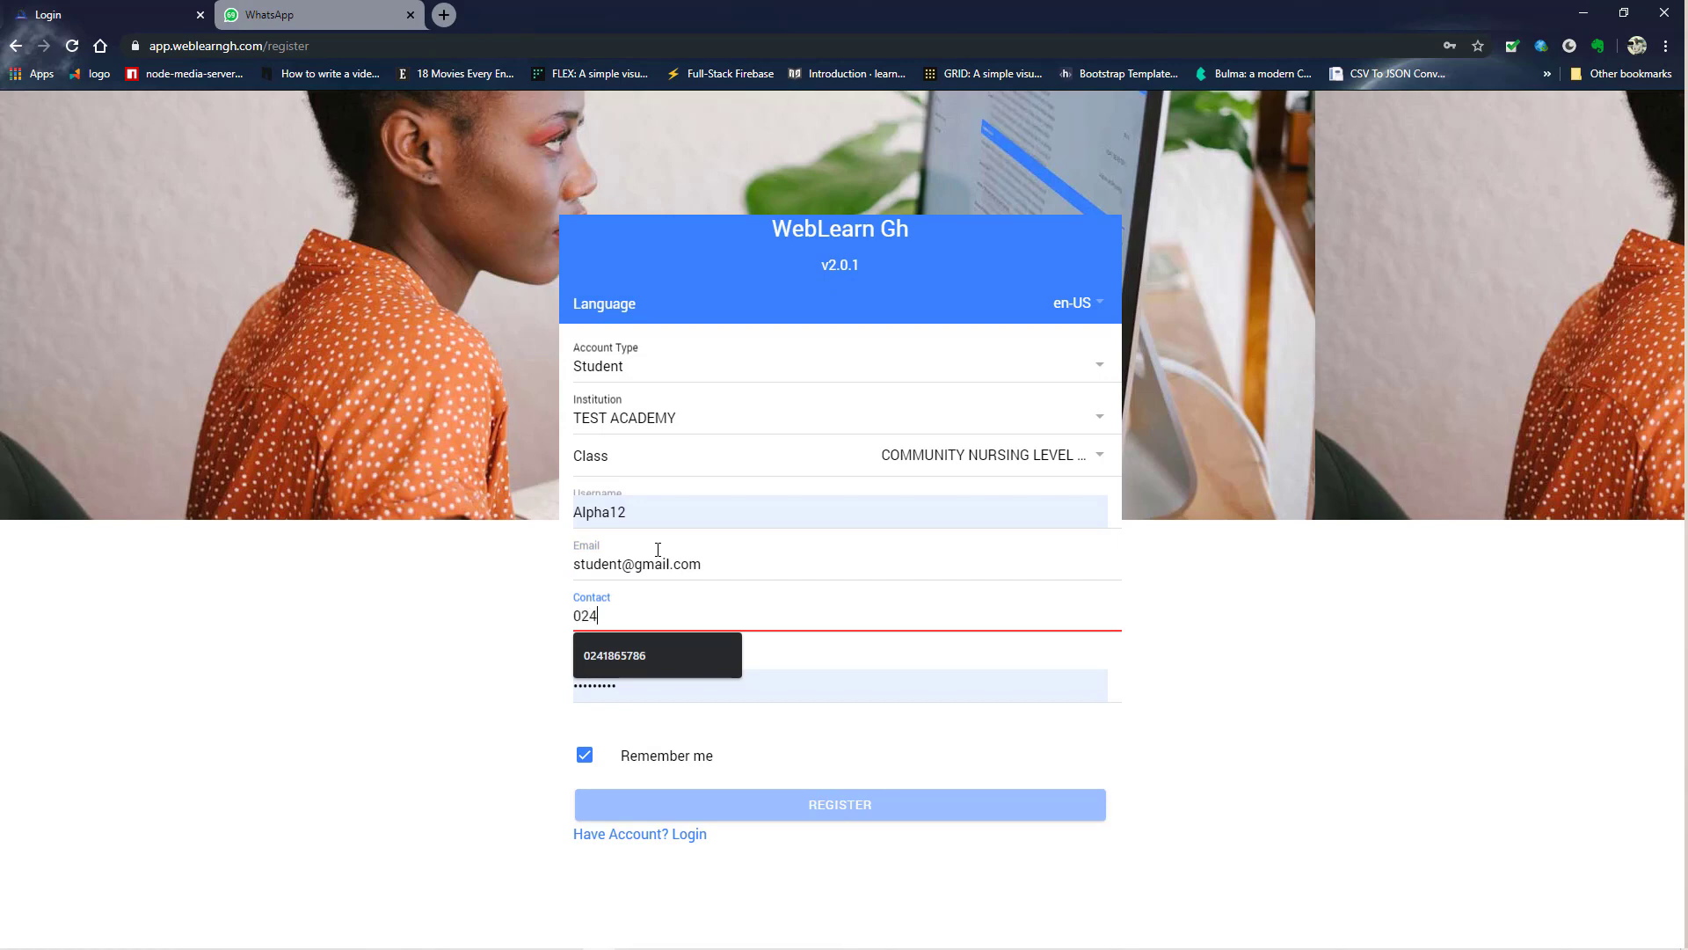
pyautogui.press('Tab')
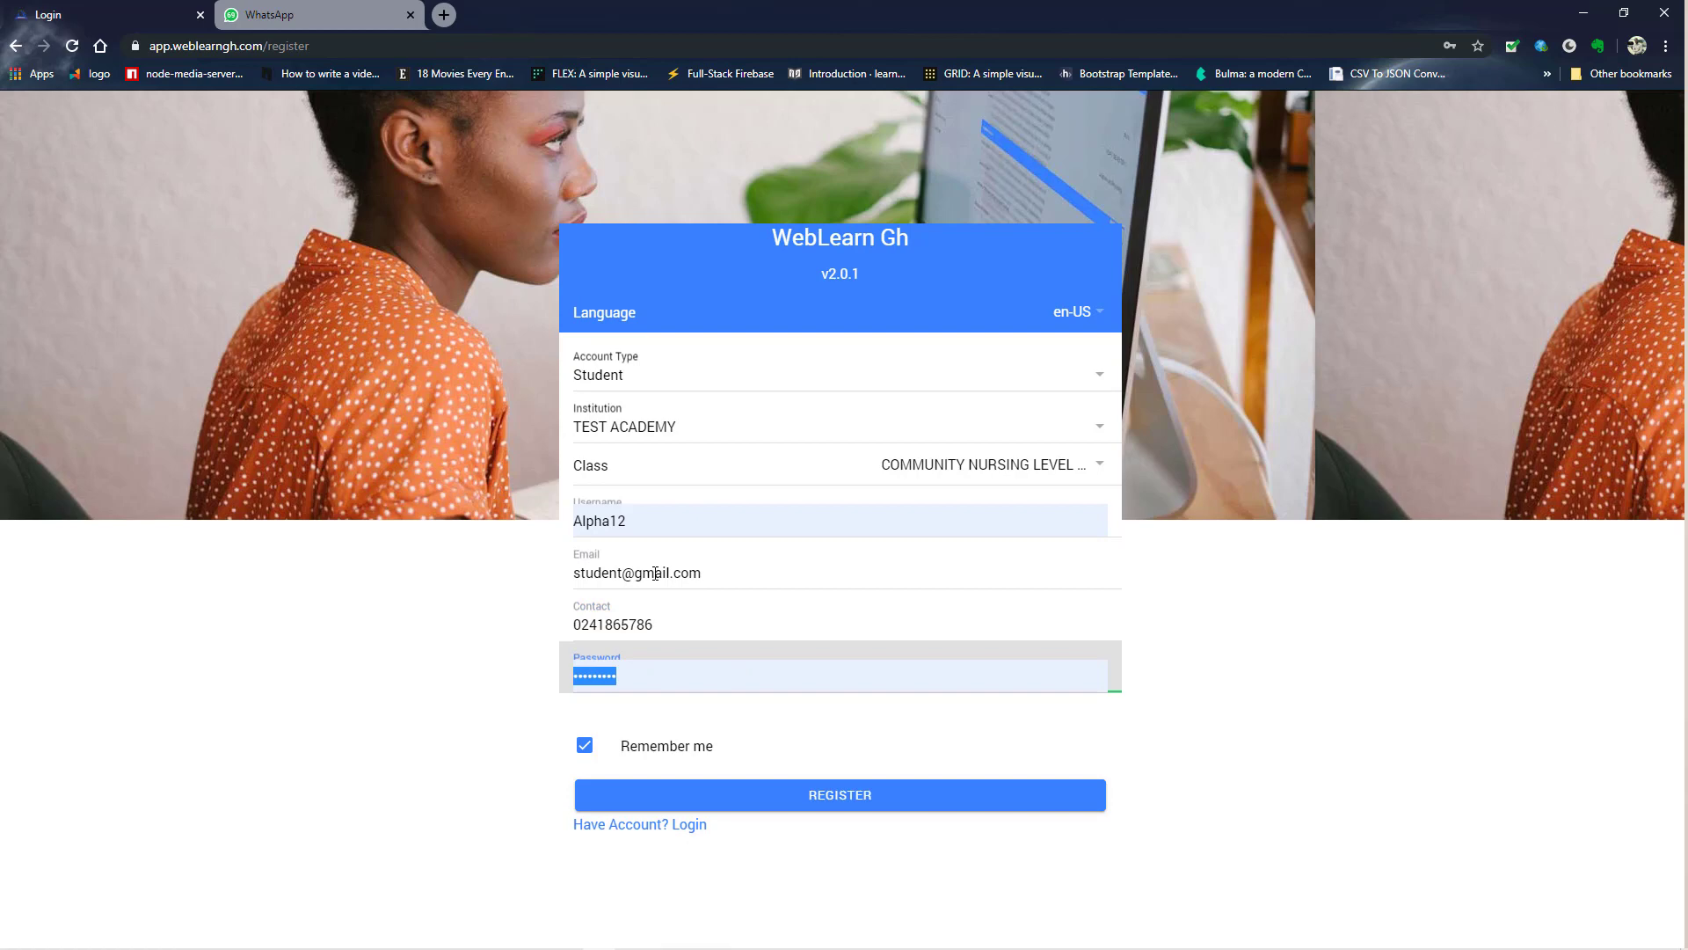
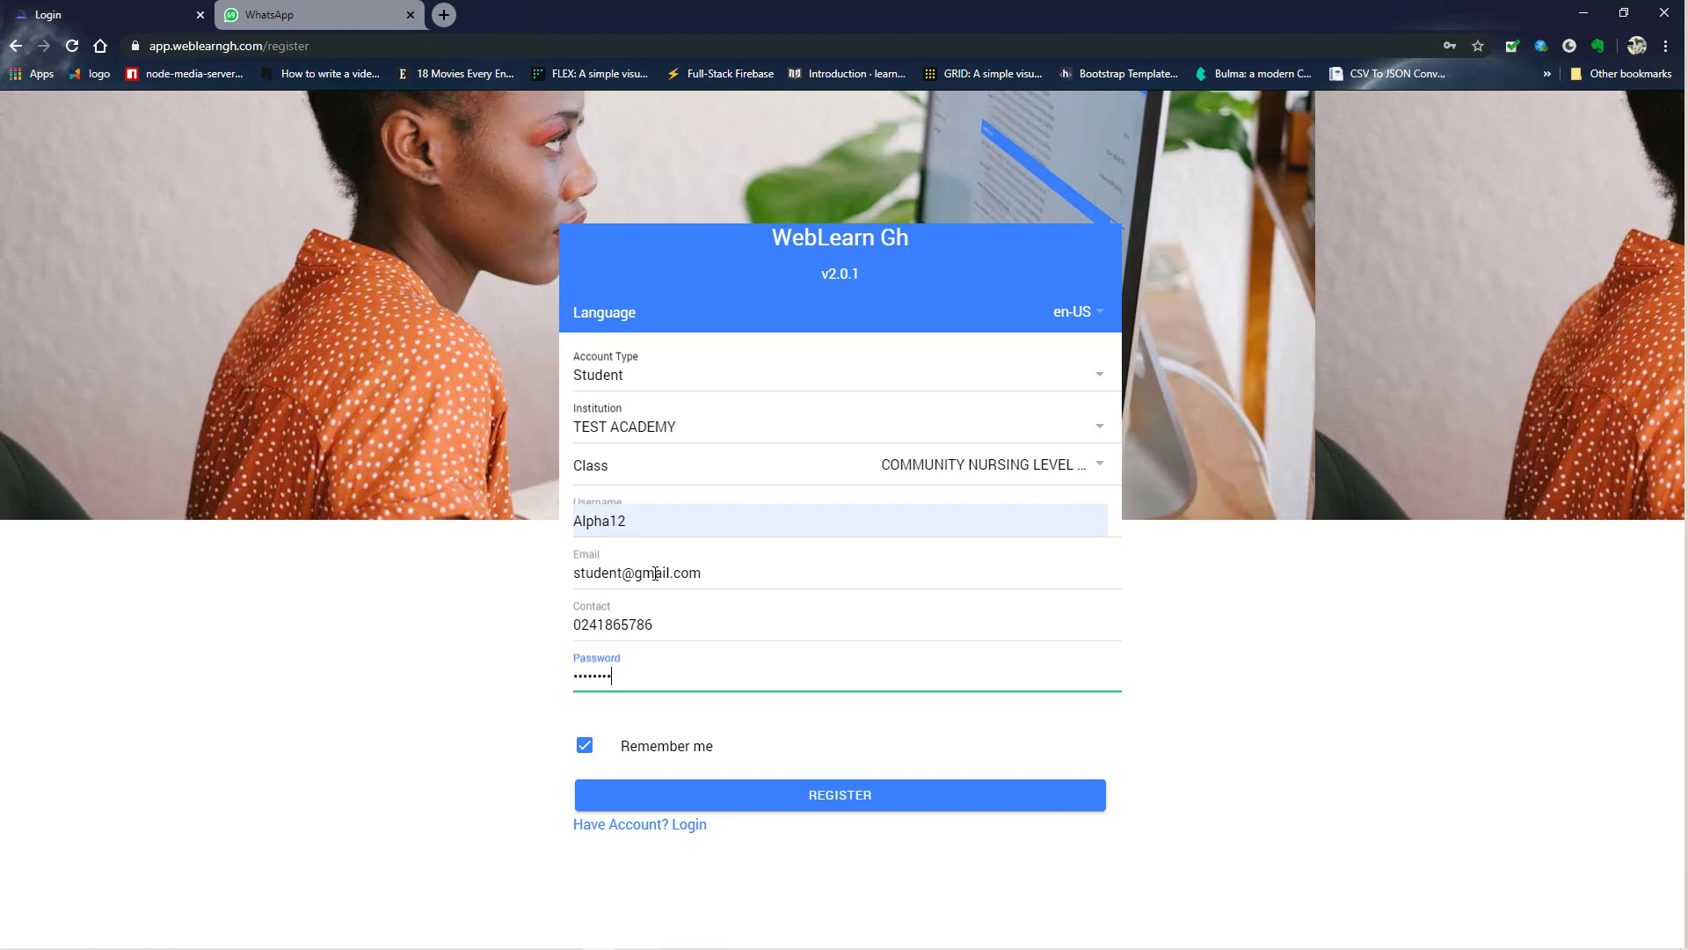
pyautogui.doubleClick(598, 521)
pyautogui.write('student')
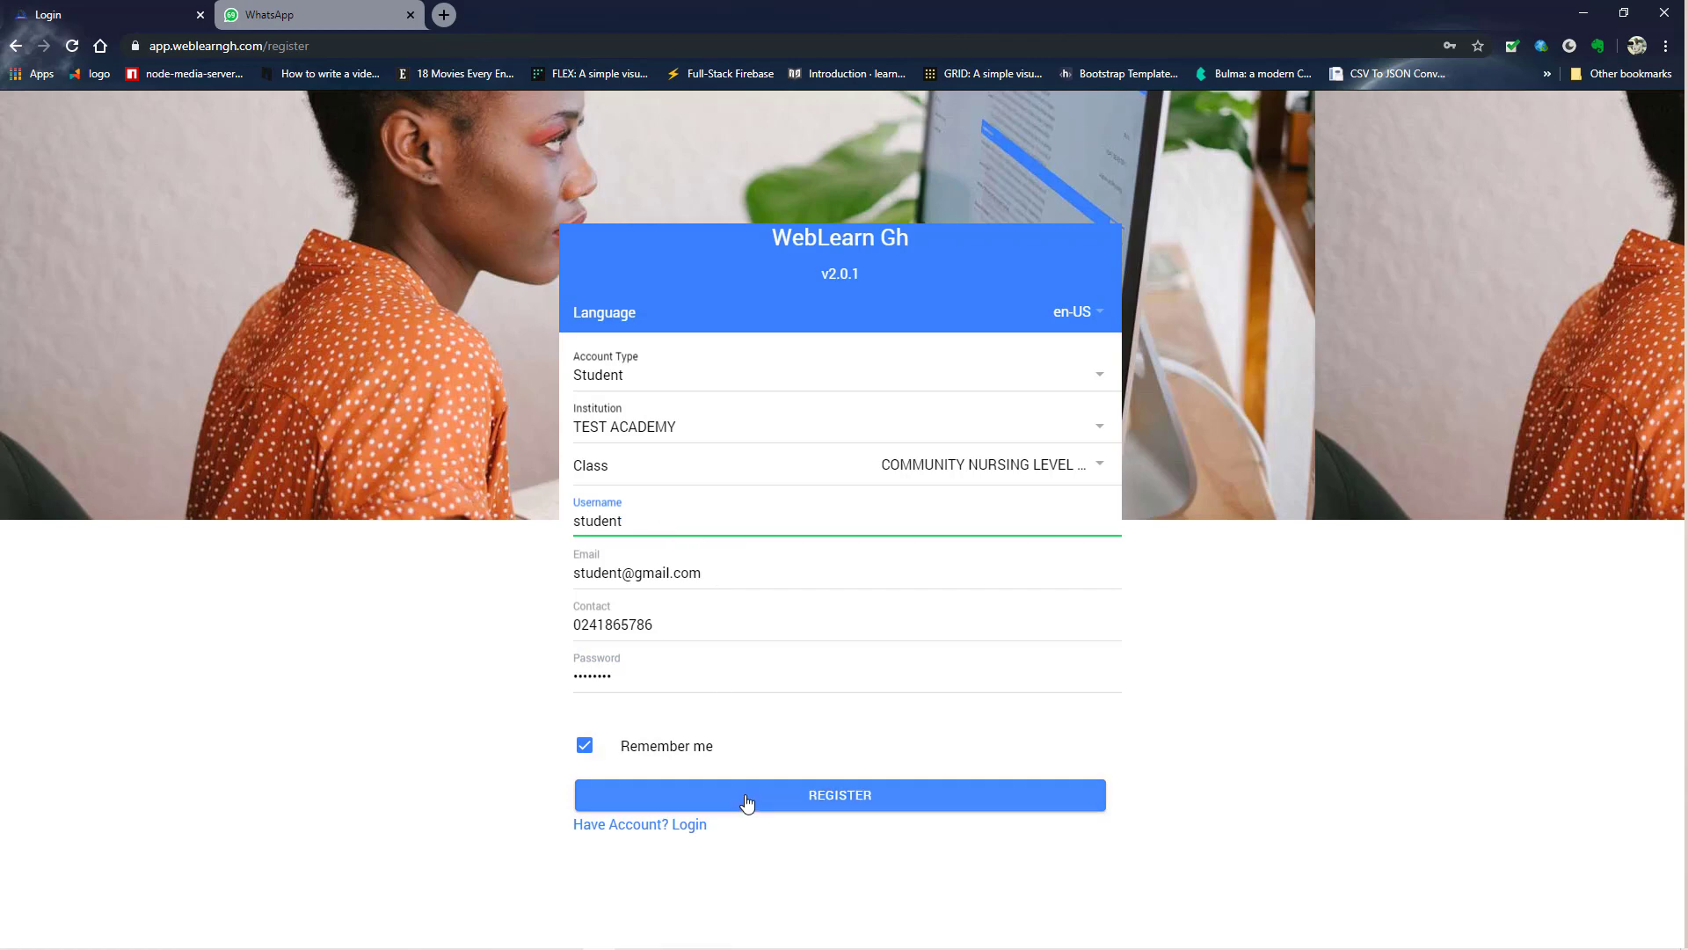
pyautogui.click(794, 807)
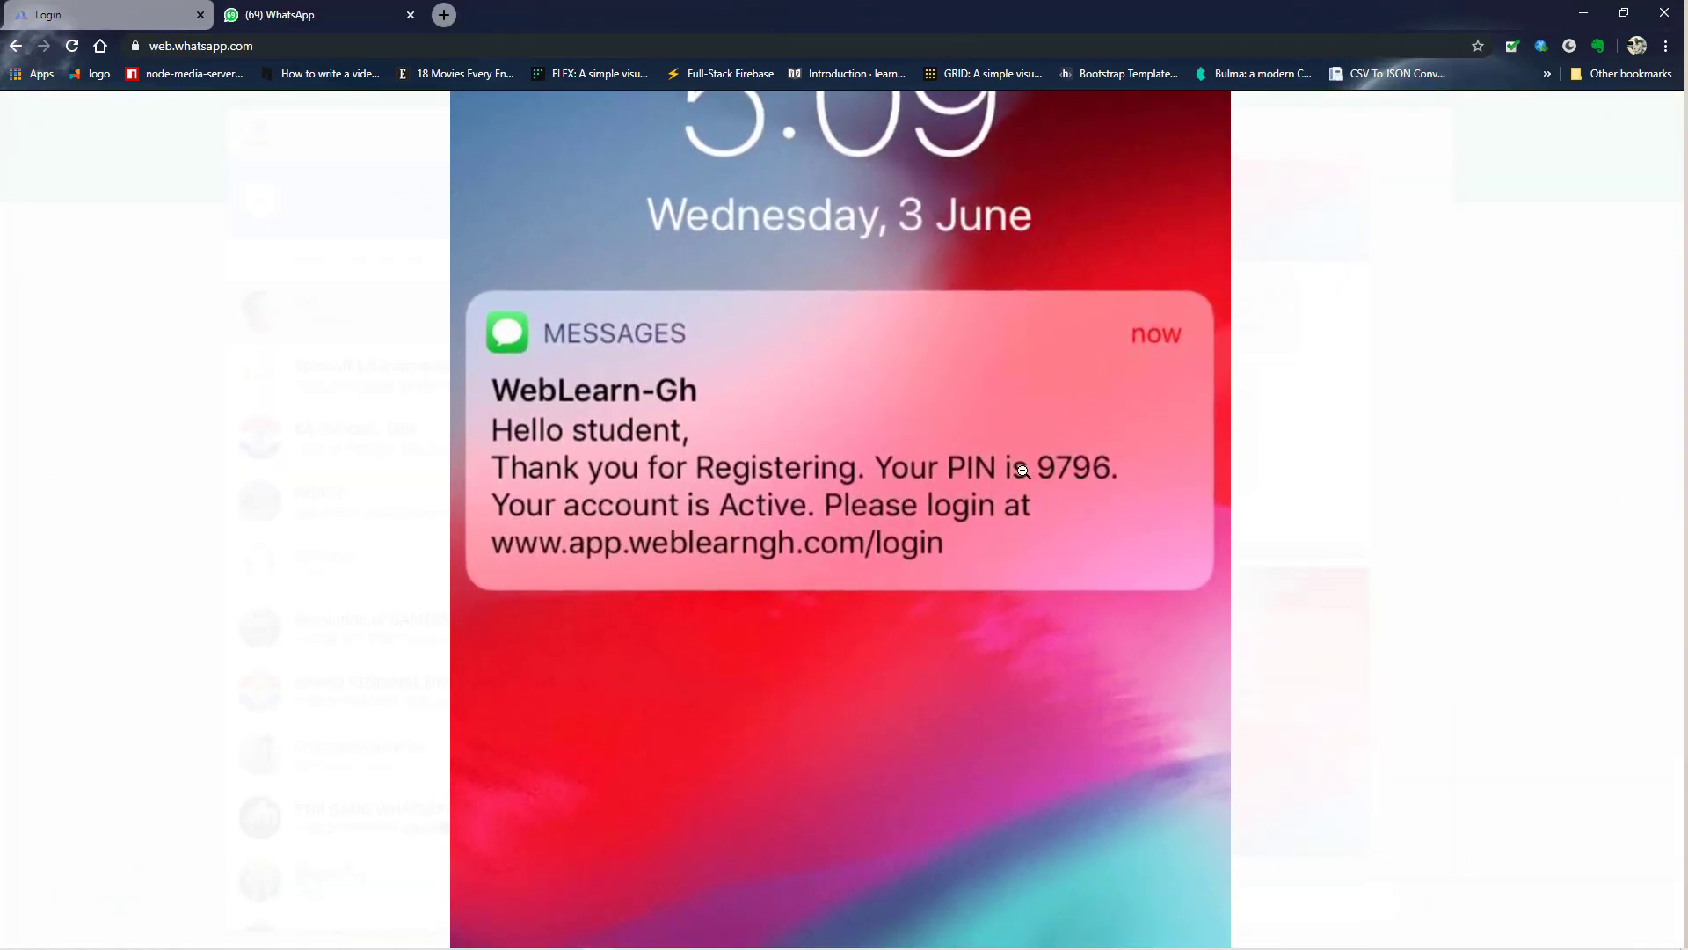
pyautogui.click(1019, 488)
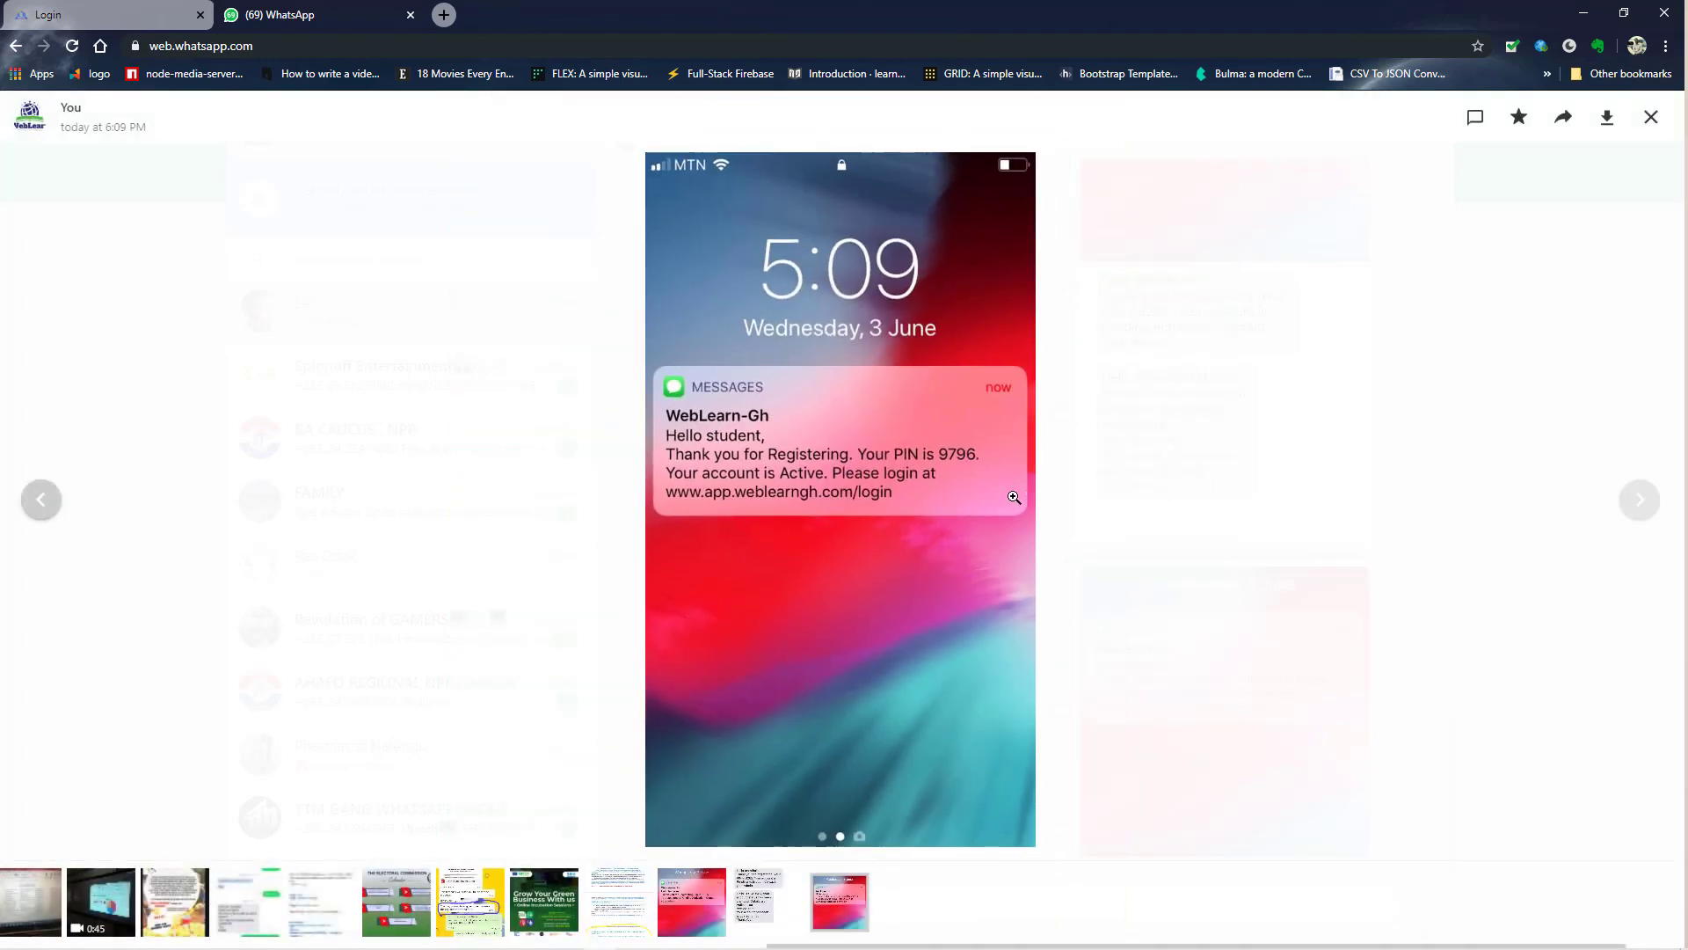
pyautogui.click(109, 12)
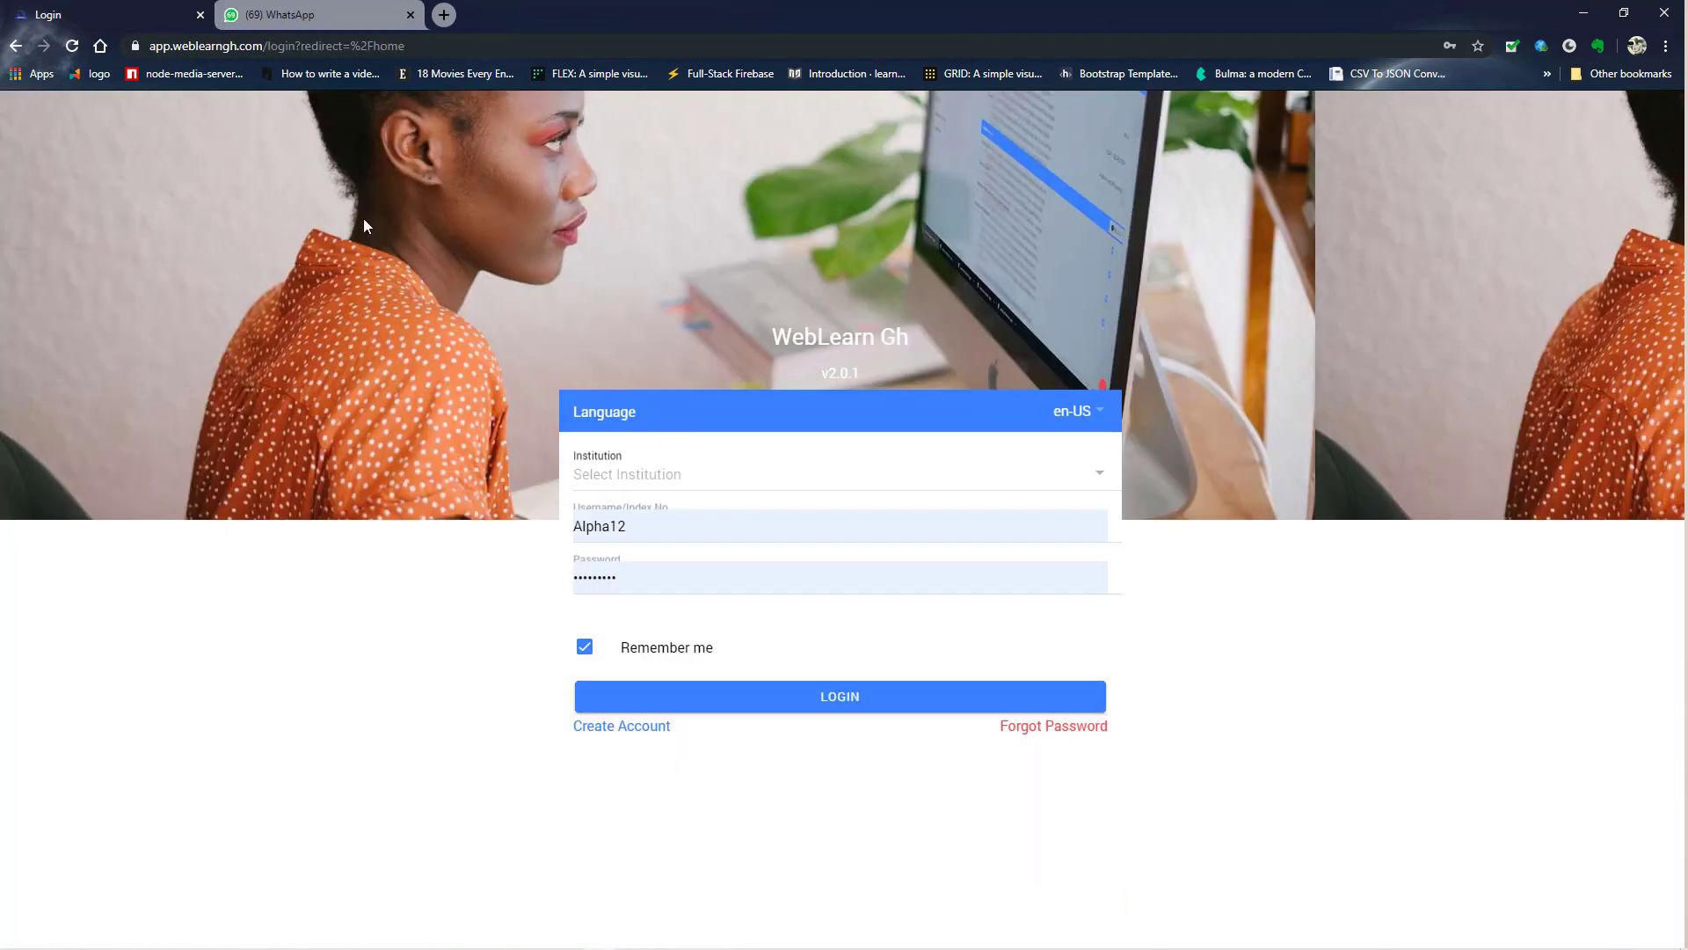
# - Log in under TEST ACADEMY with username 'student' and the account password
pyautogui.click(703, 477)
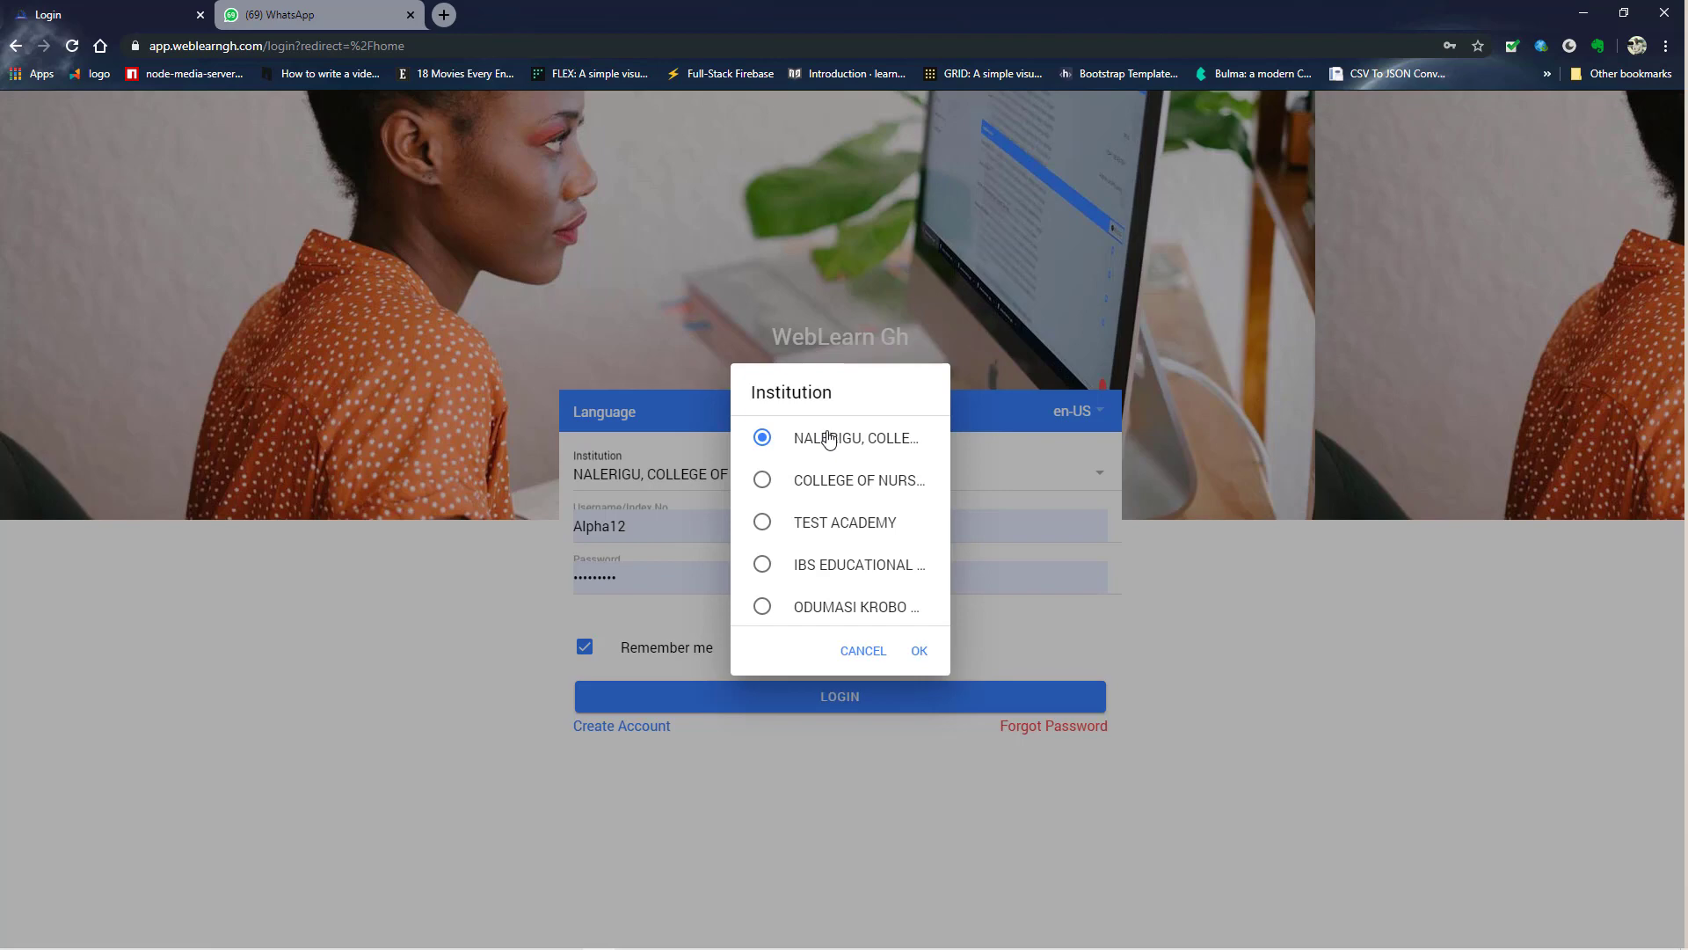
pyautogui.click(845, 523)
pyautogui.click(920, 655)
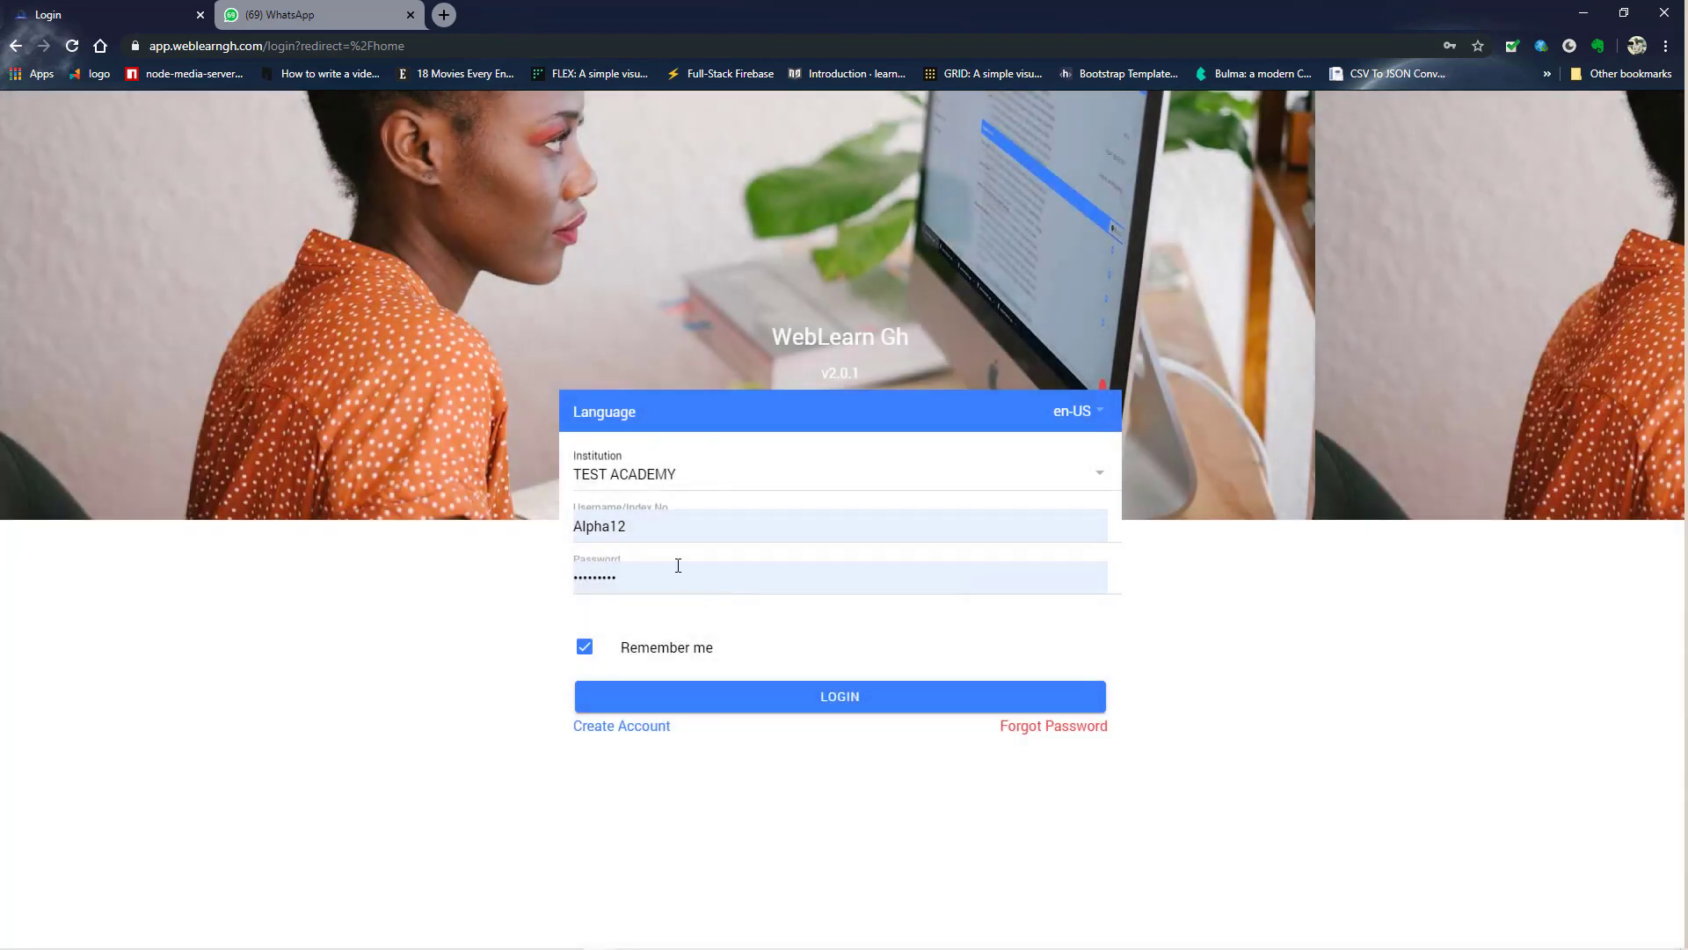
pyautogui.moveTo(628, 526); pyautogui.dragTo(521, 519)
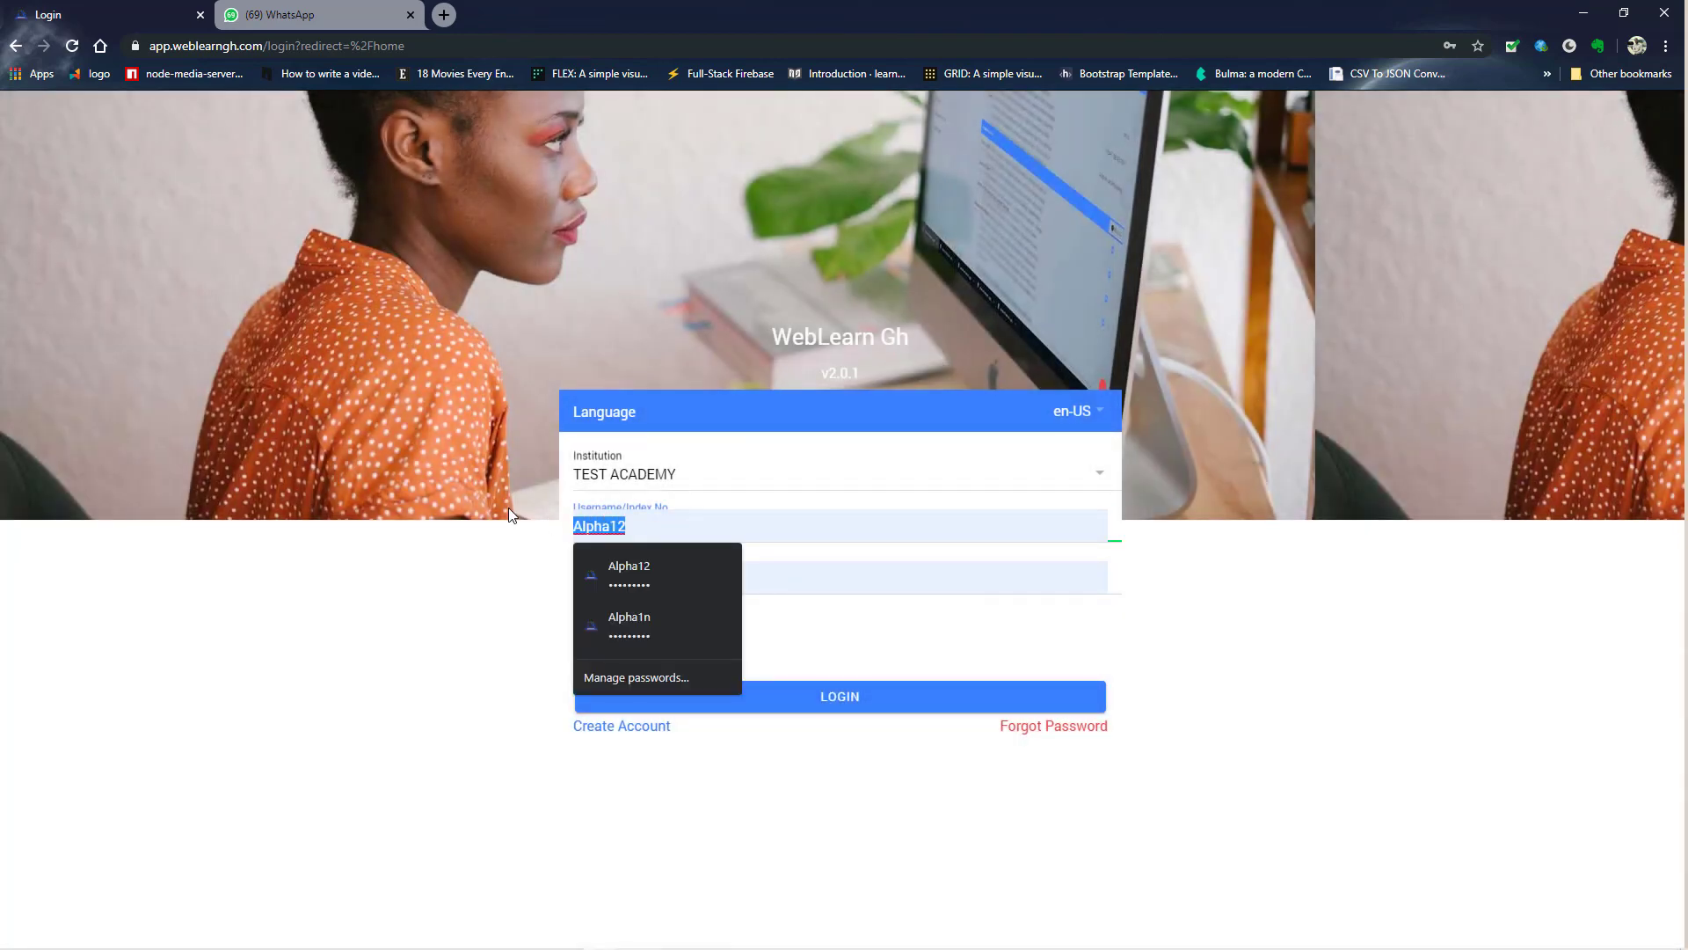
pyautogui.write('student')
pyautogui.press('Tab')
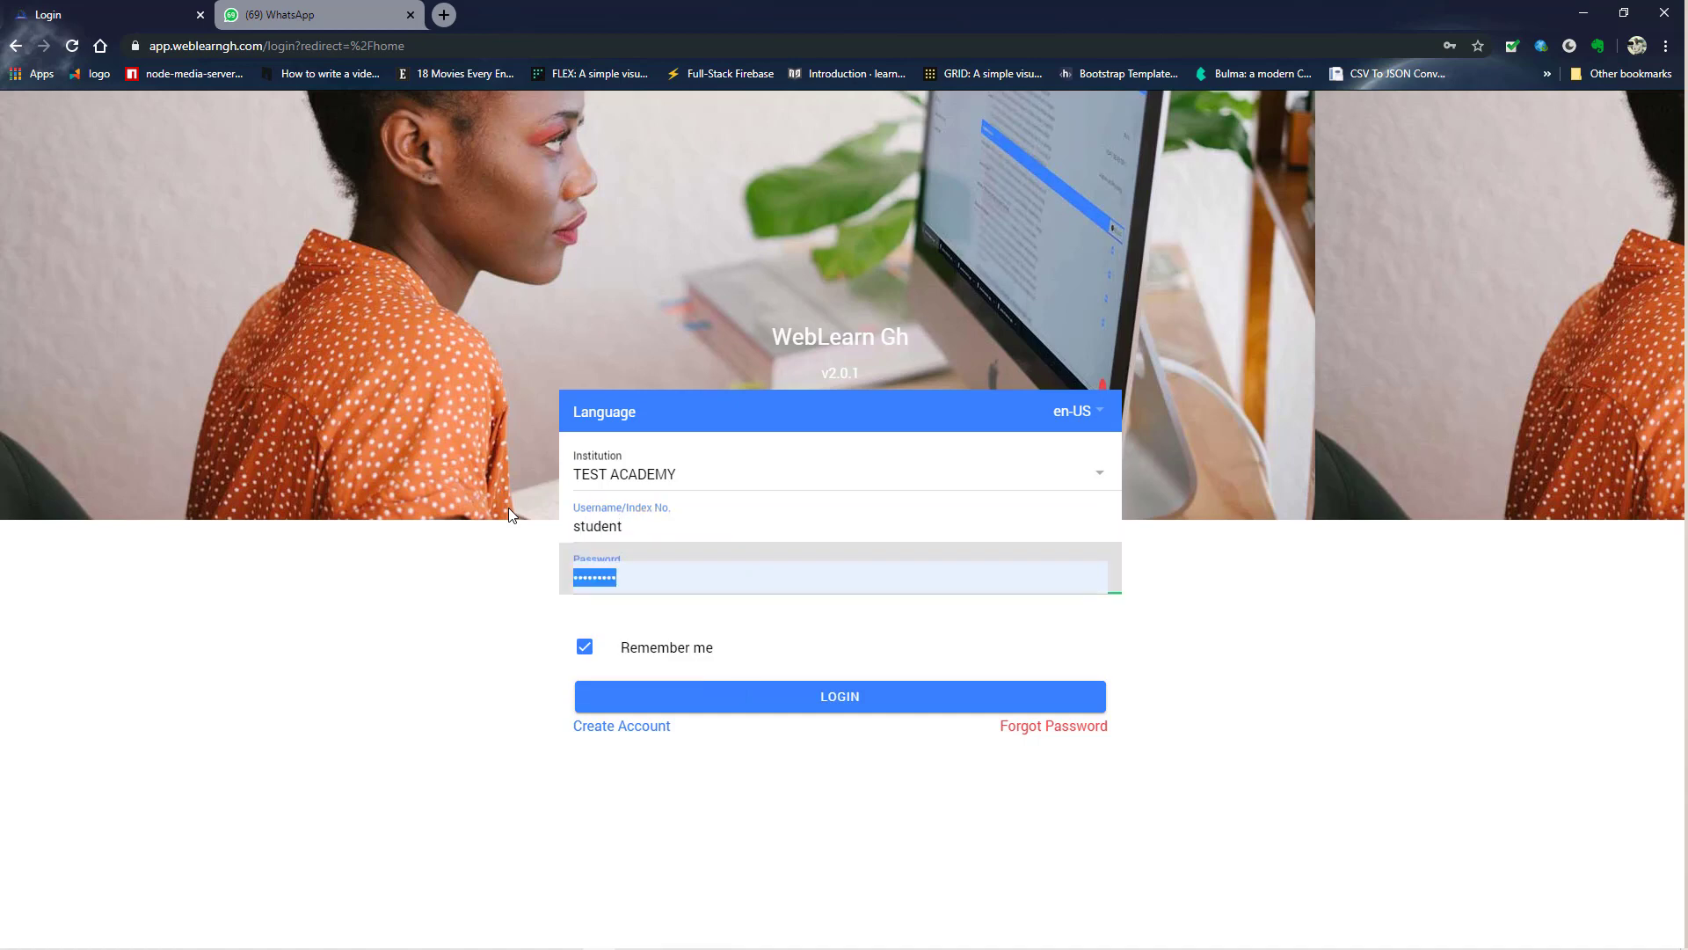
pyautogui.write('1234567')
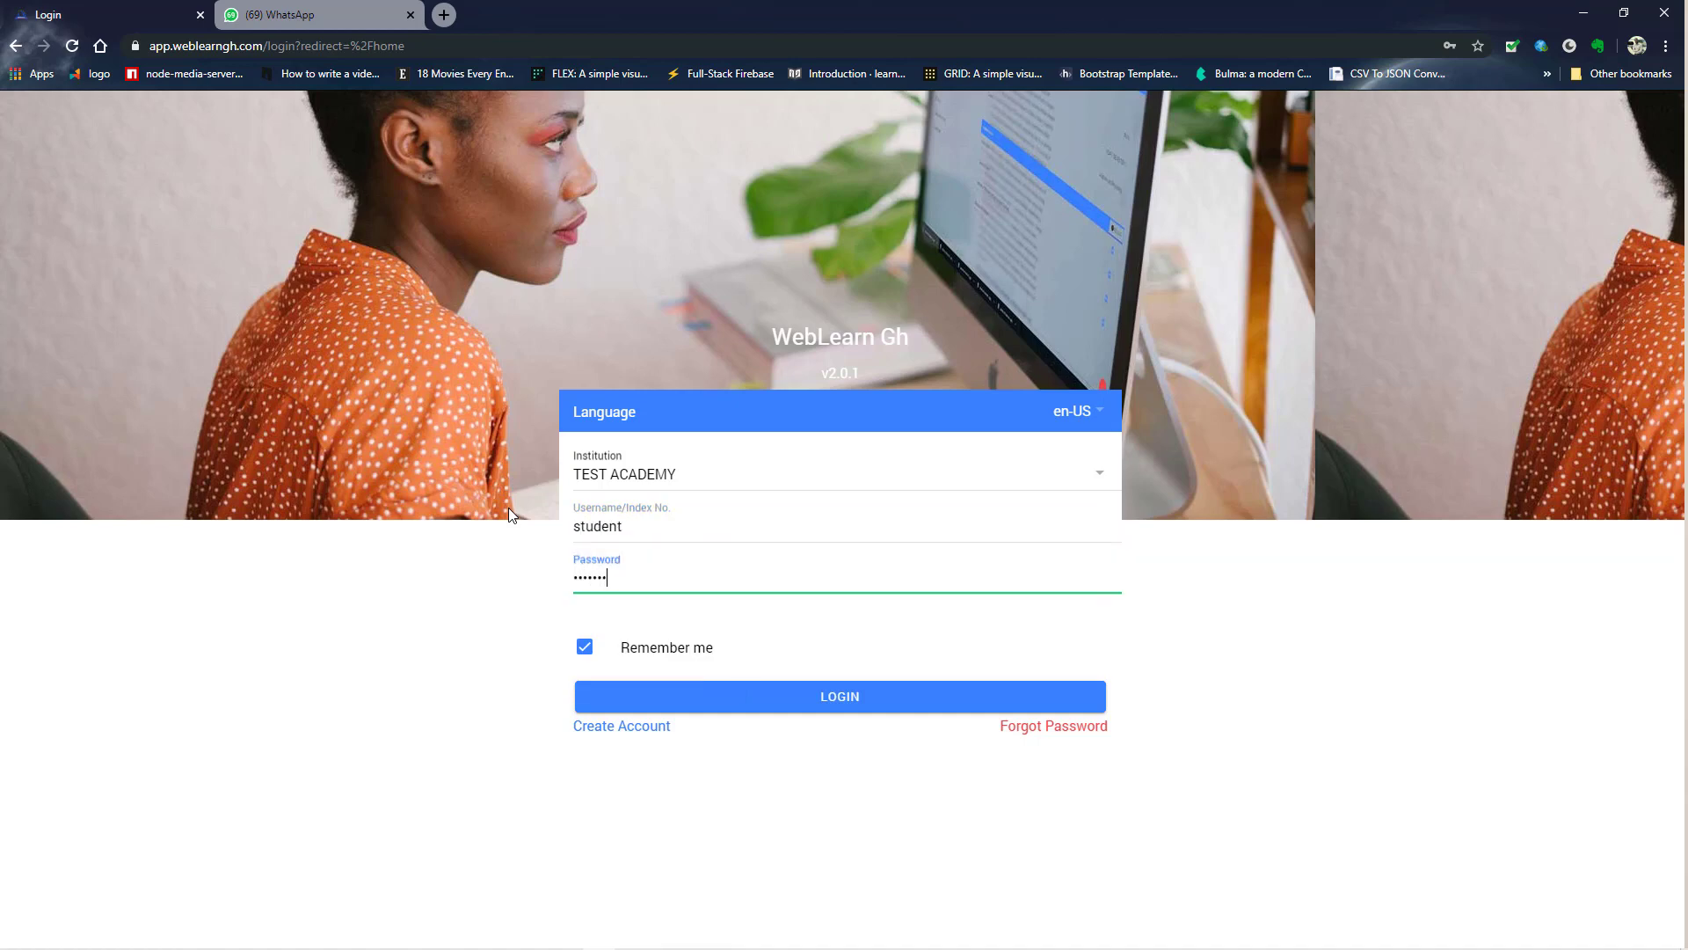
pyautogui.click(693, 698)
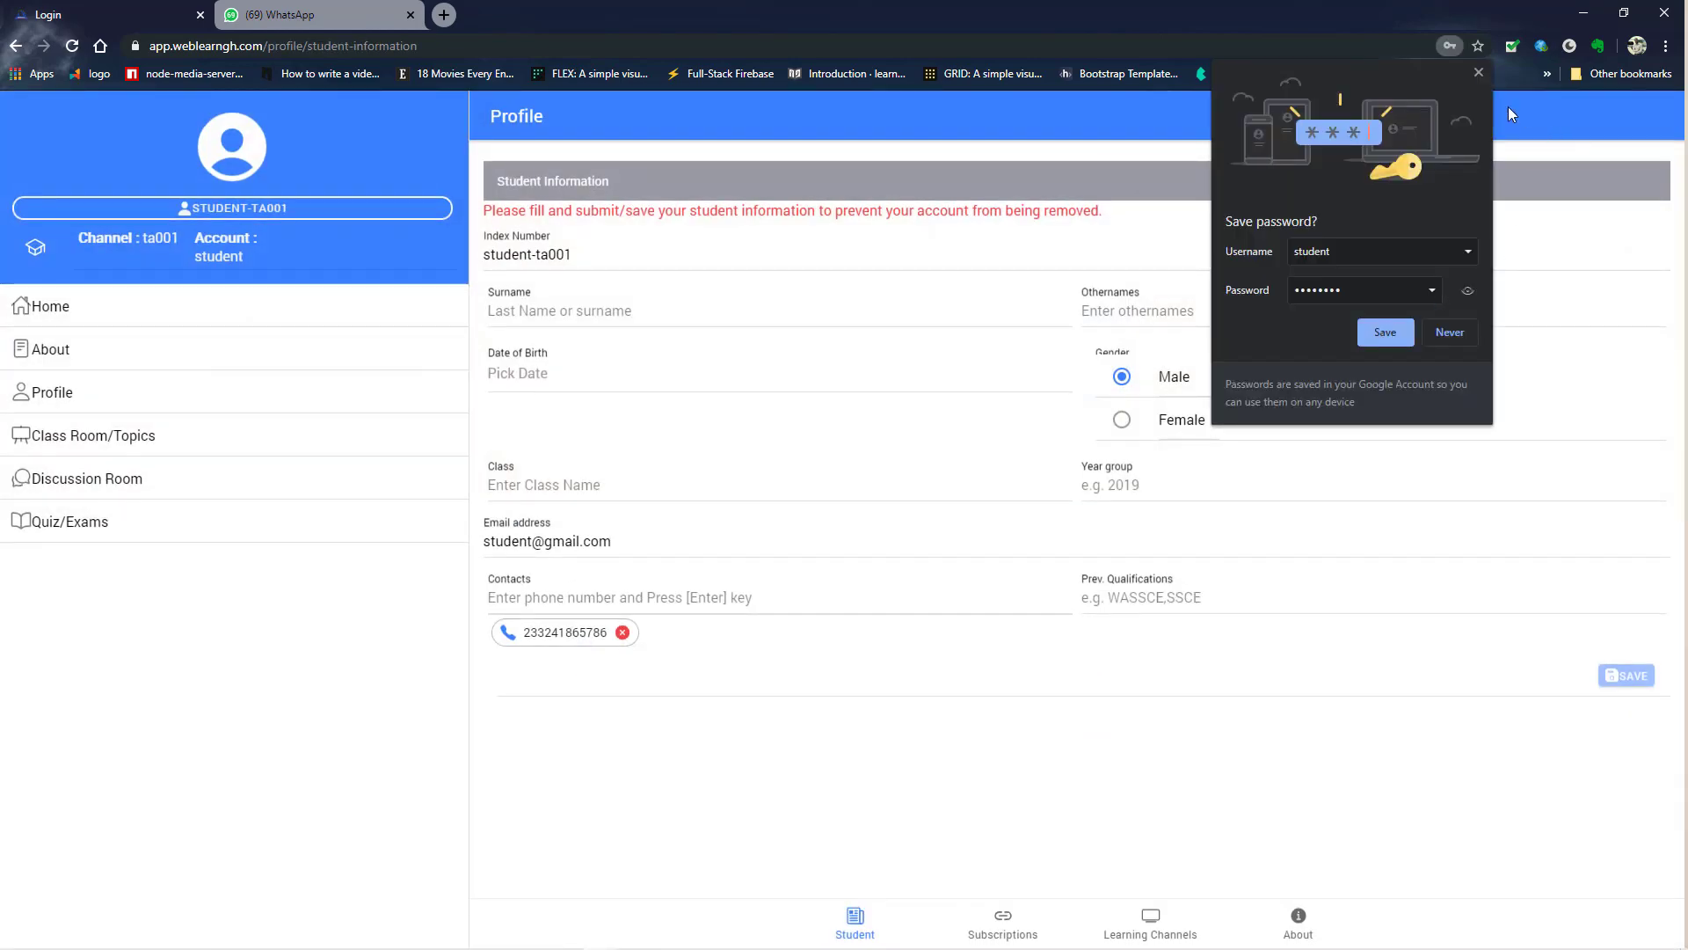
# - Dismiss the save-password prompt and enter the student's surname, other names and Jun 3, 2020 birth date
pyautogui.click(1479, 70)
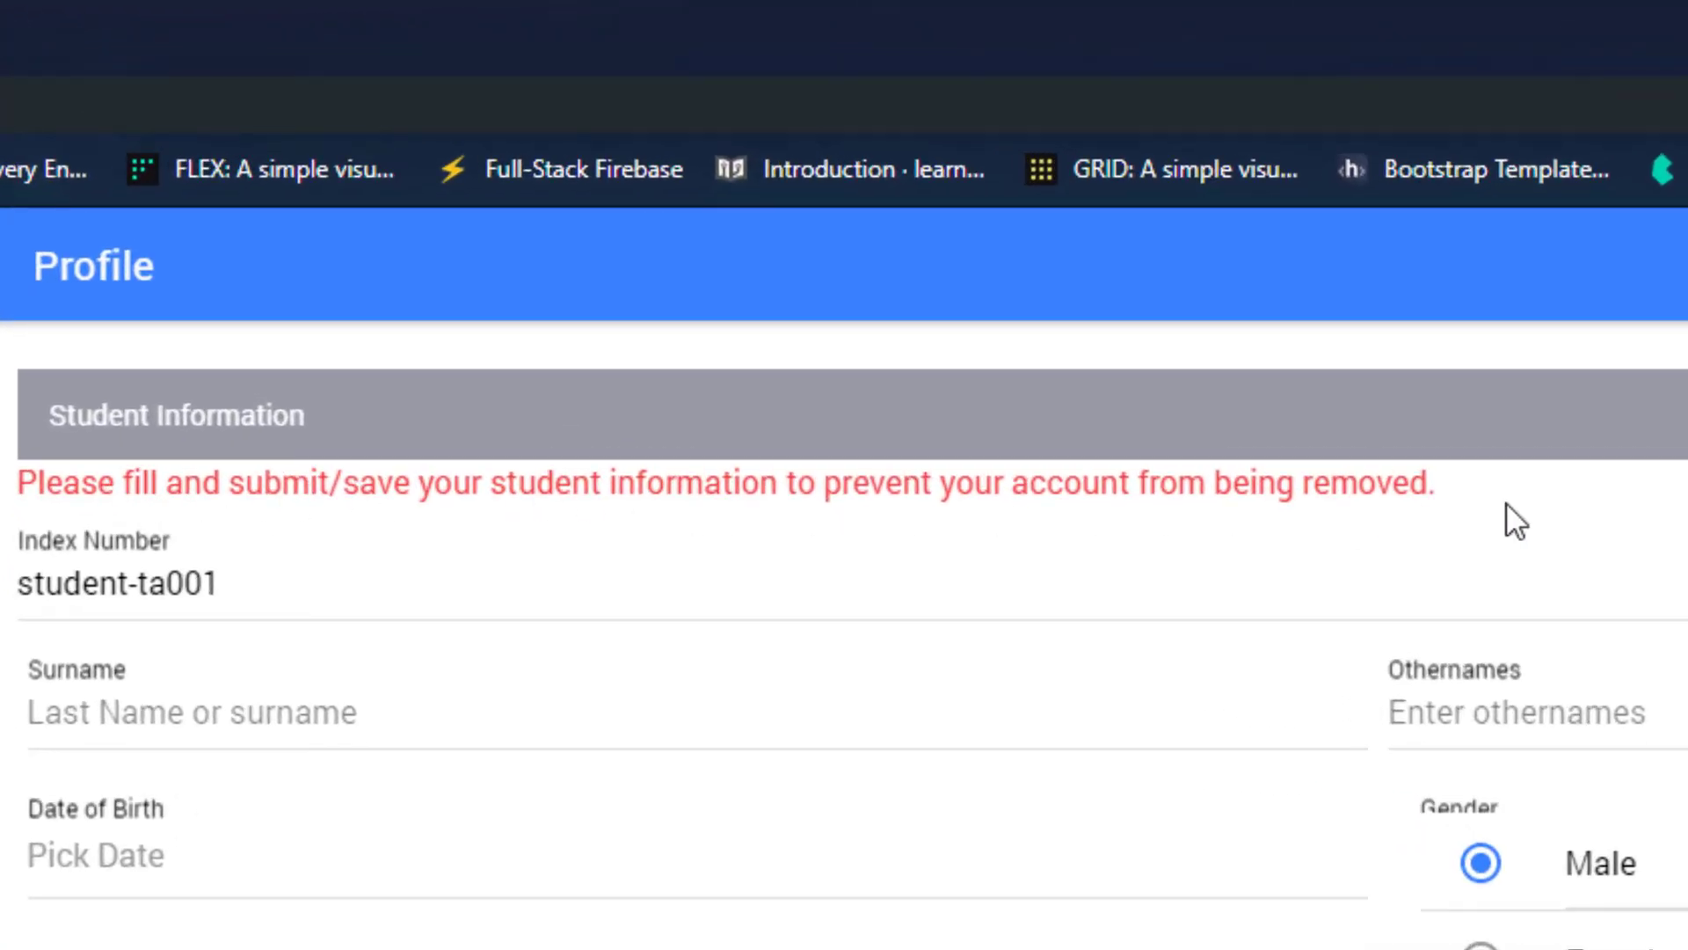
pyautogui.click(272, 734)
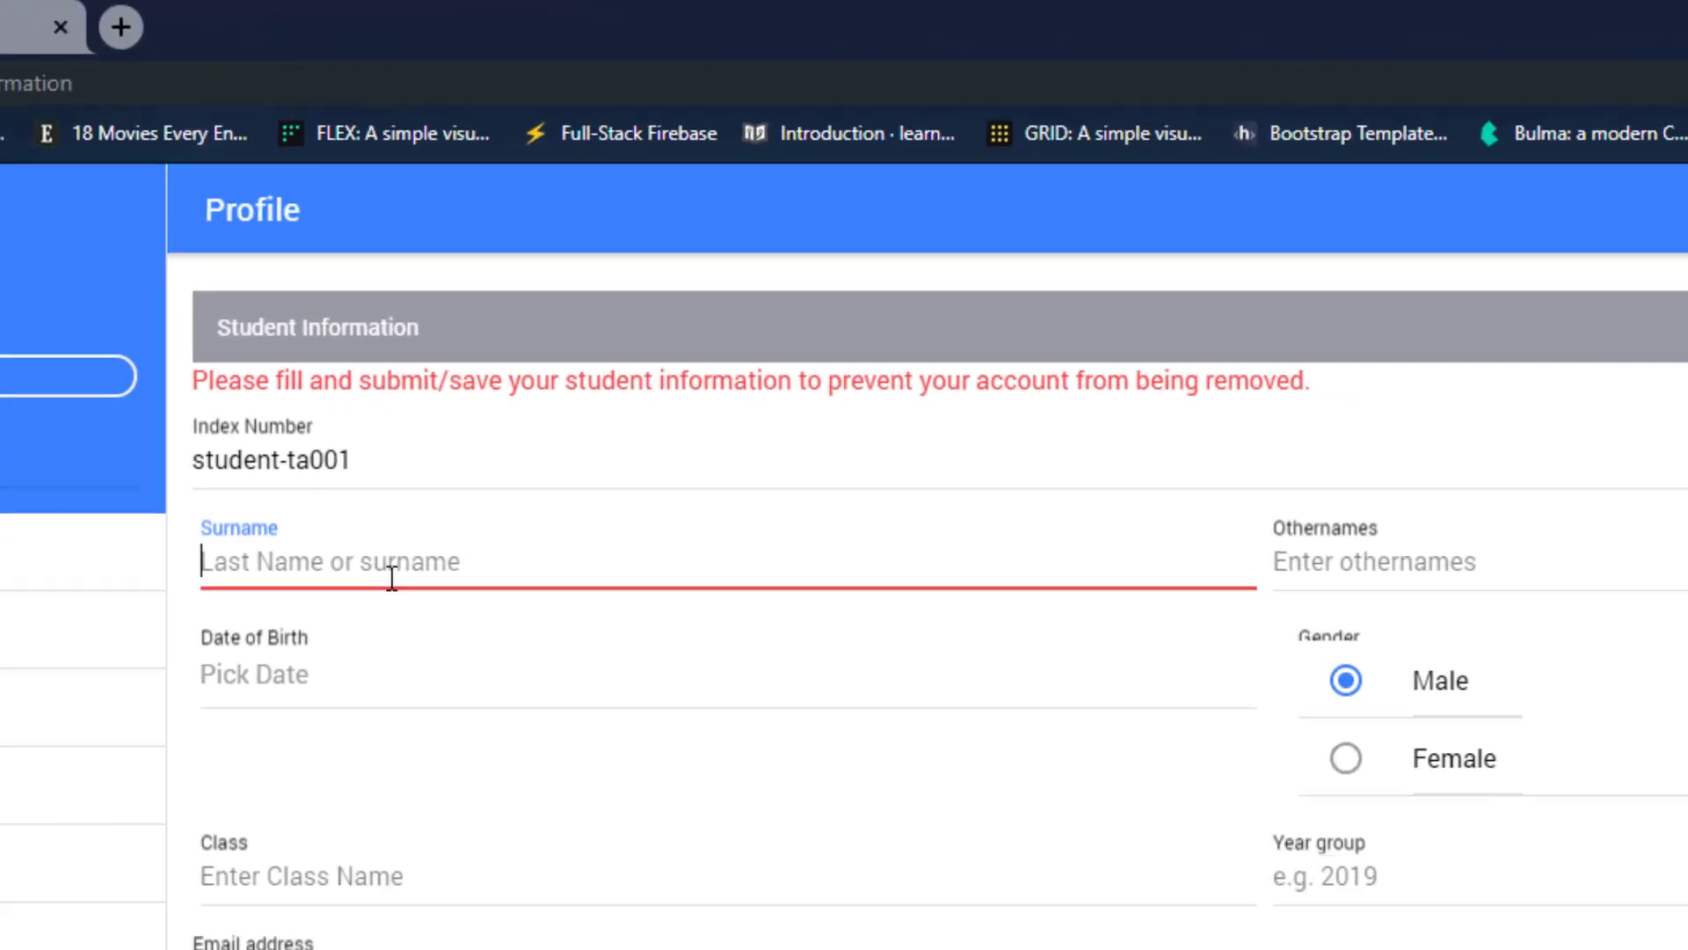
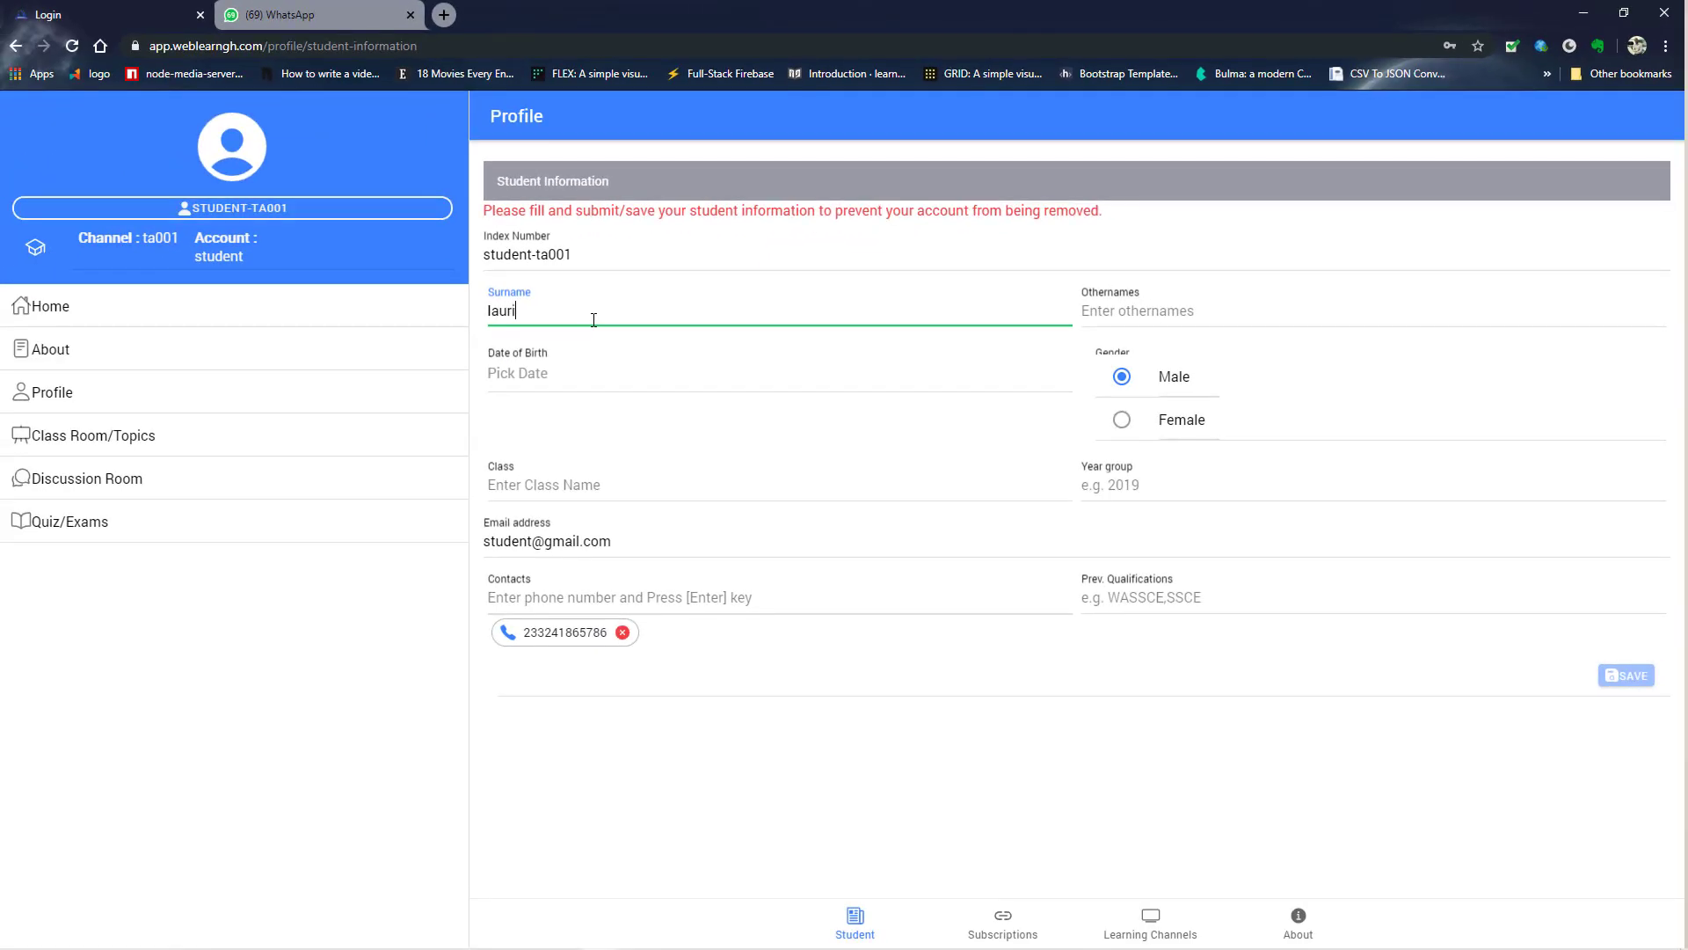
pyautogui.press('Tab')
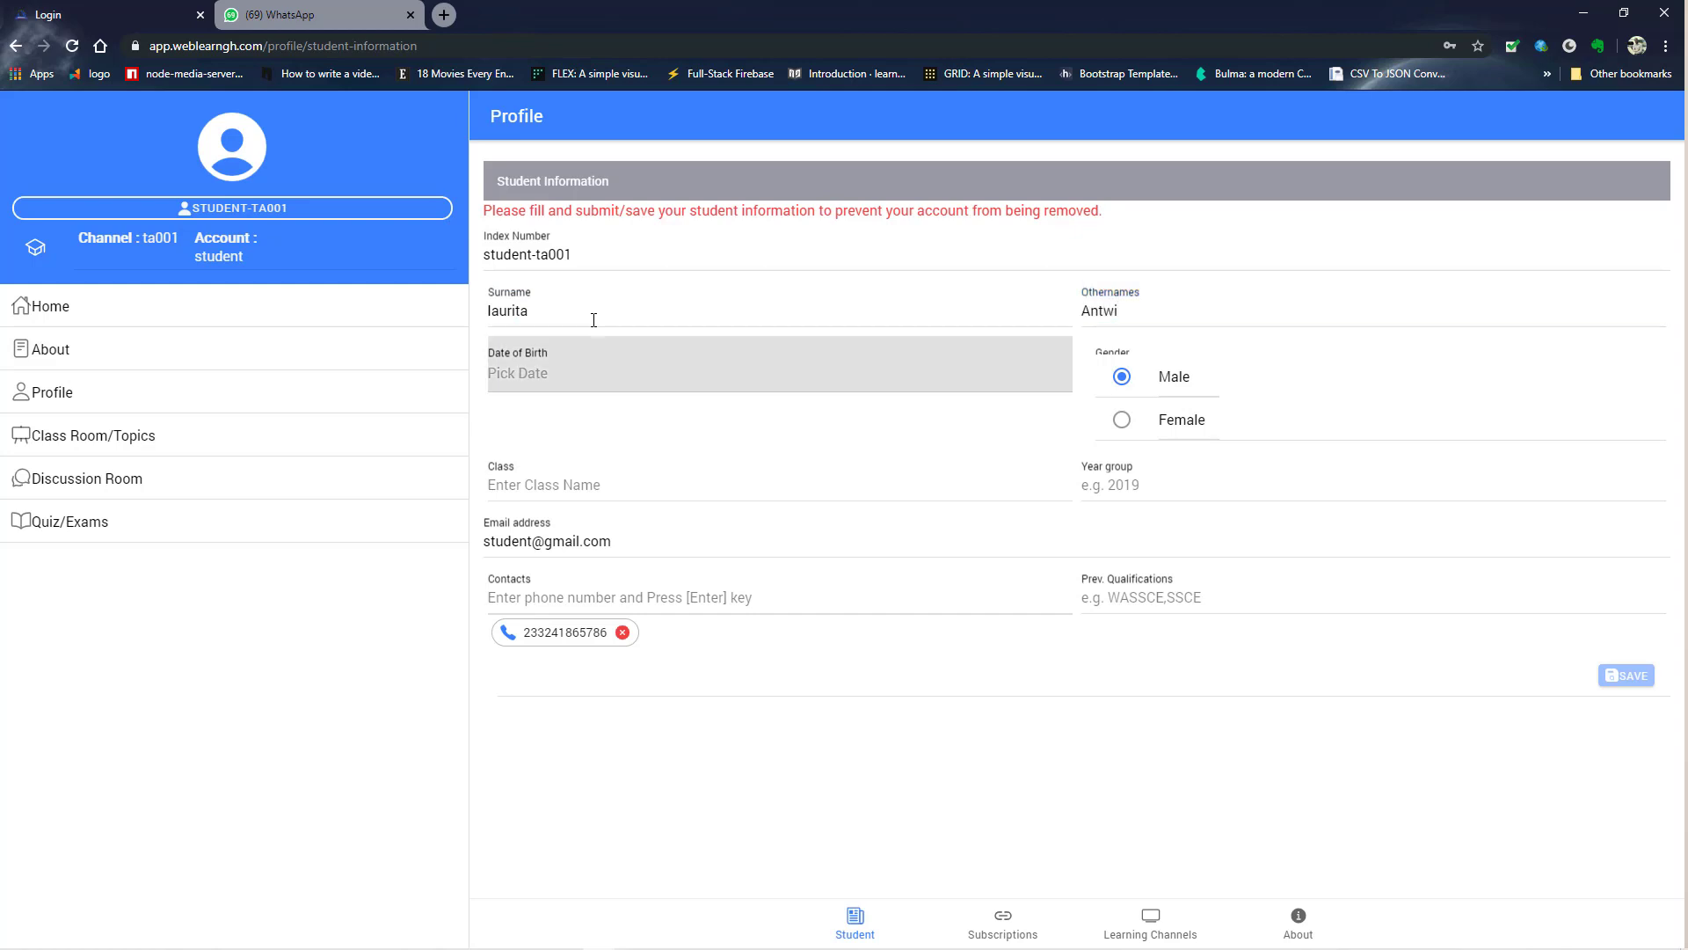
pyautogui.click(595, 369)
pyautogui.click(1028, 741)
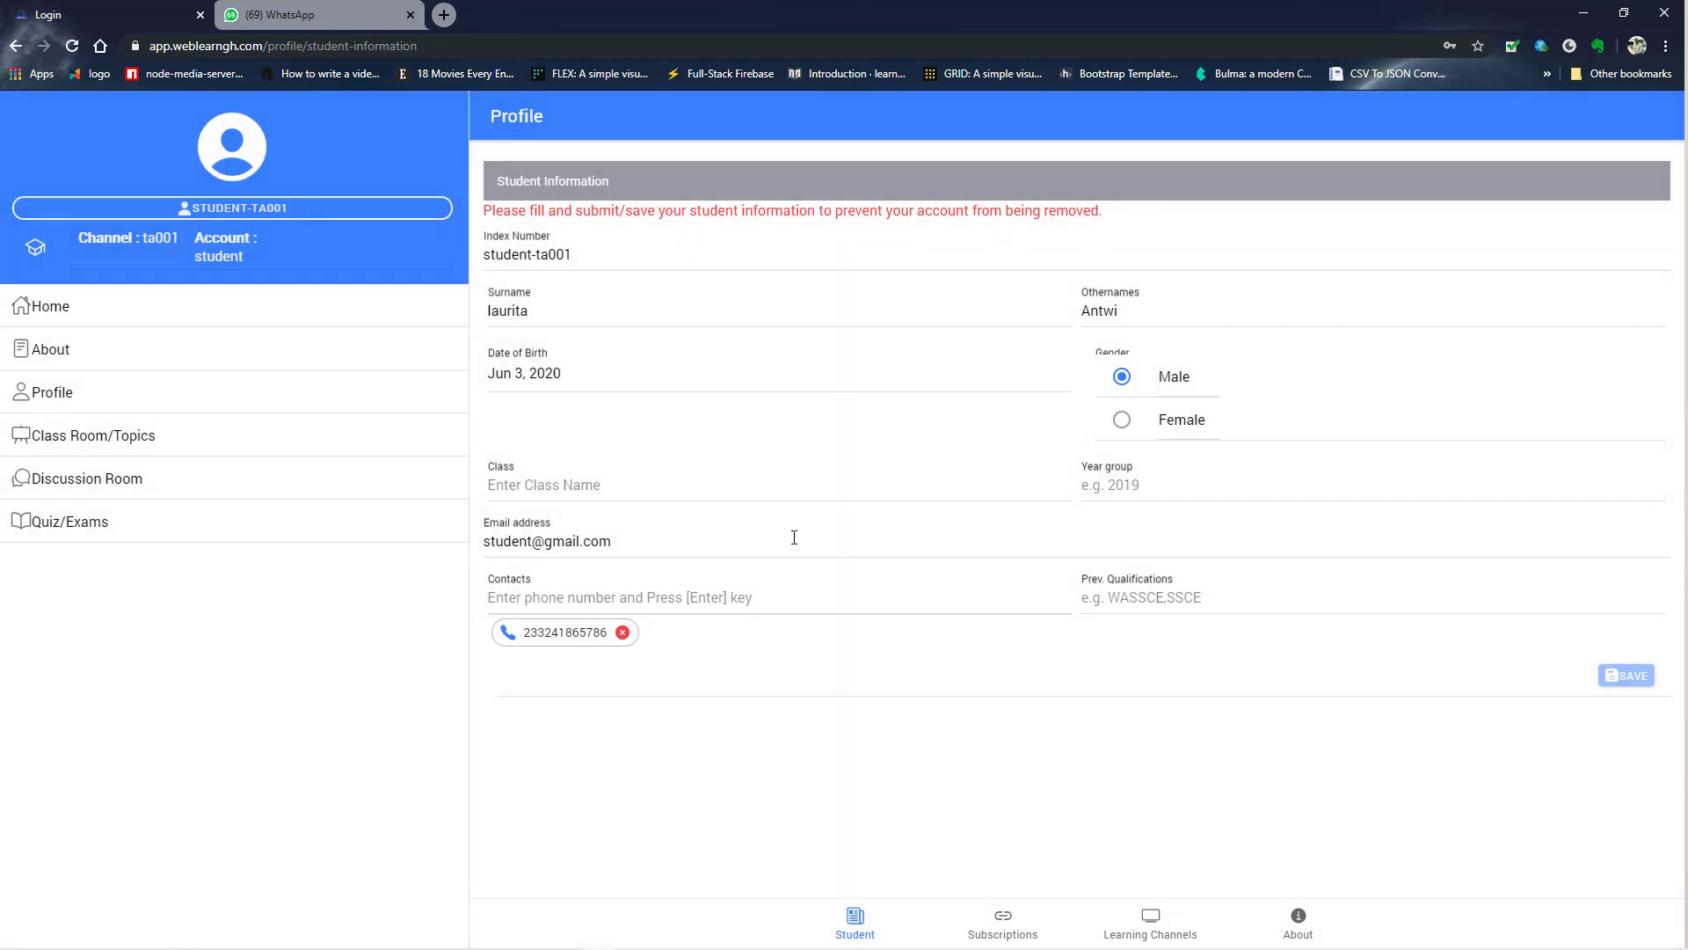
pyautogui.click(630, 489)
# - Enter class CH01 and year group 2020
pyautogui.write('C')
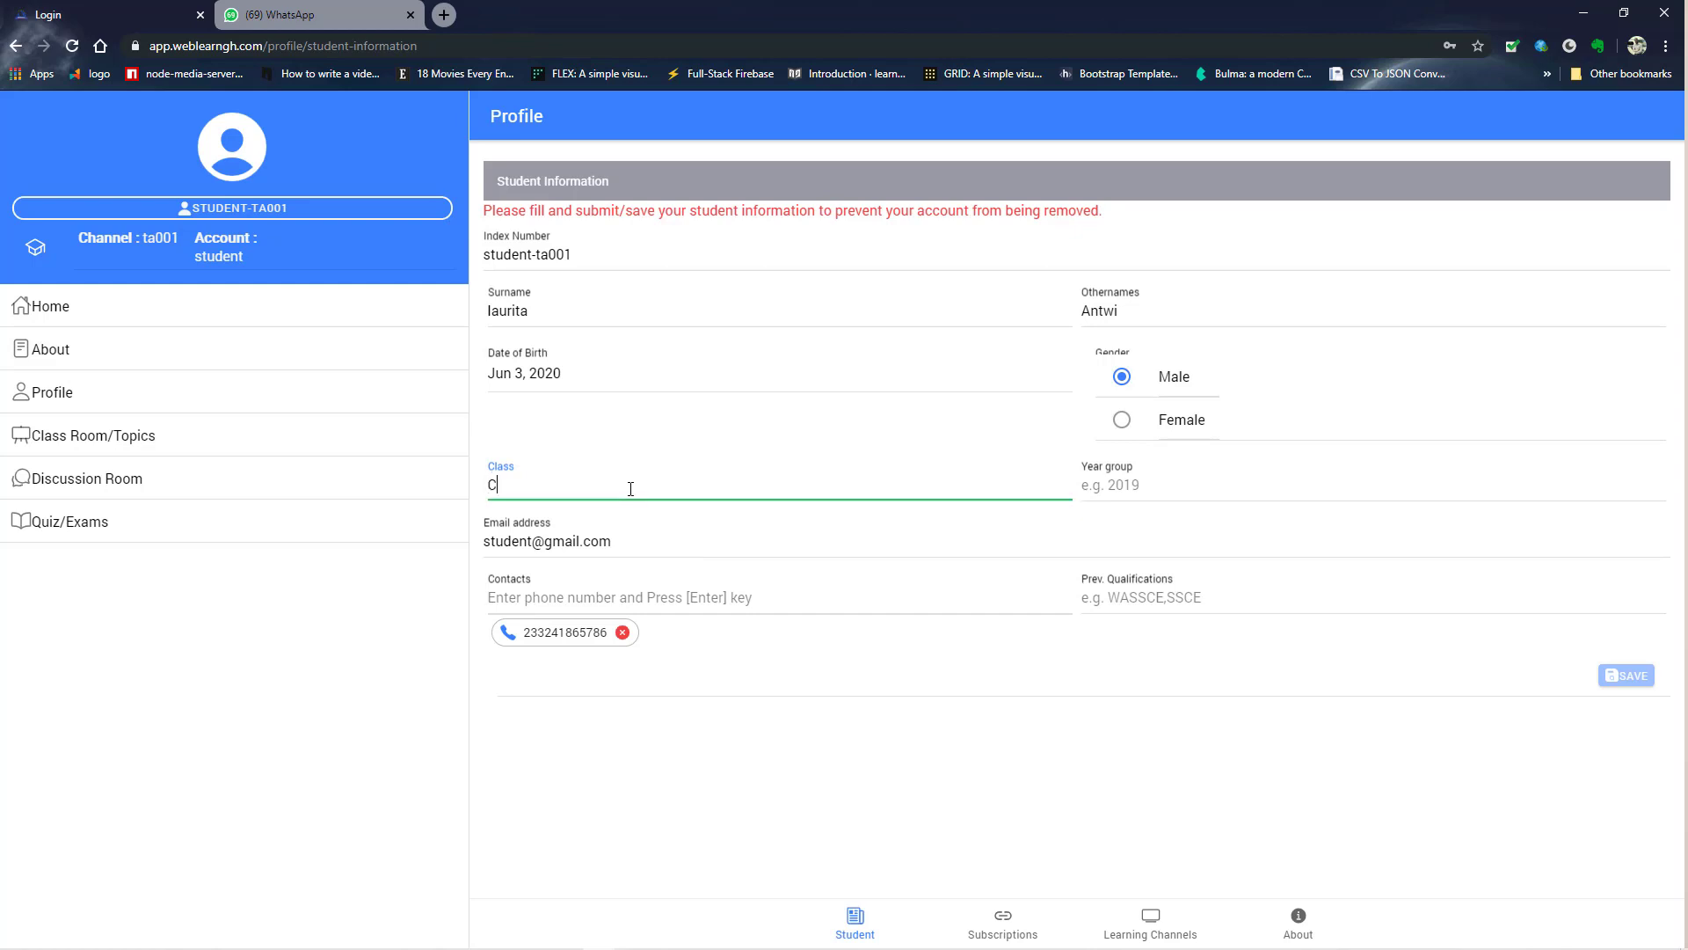
pyautogui.write('H01')
pyautogui.click(1118, 483)
pyautogui.write('2020')
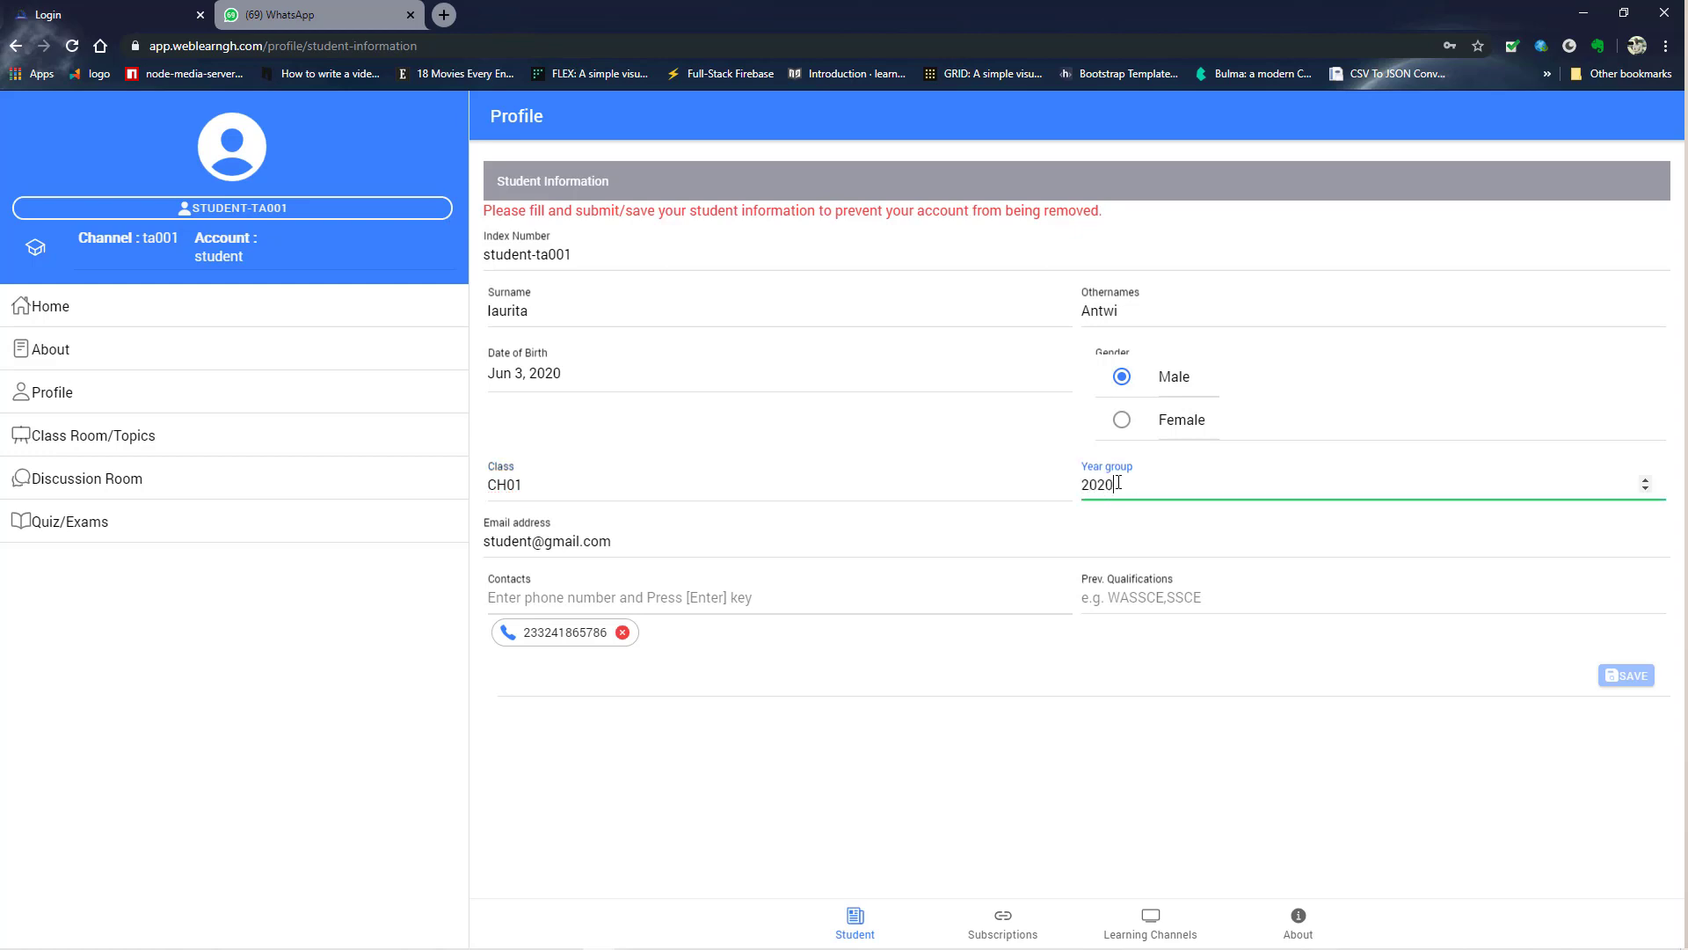
pyautogui.press('Tab')
# - Adjust the Contacts field, adding and removing contact phone numbers
pyautogui.click(721, 594)
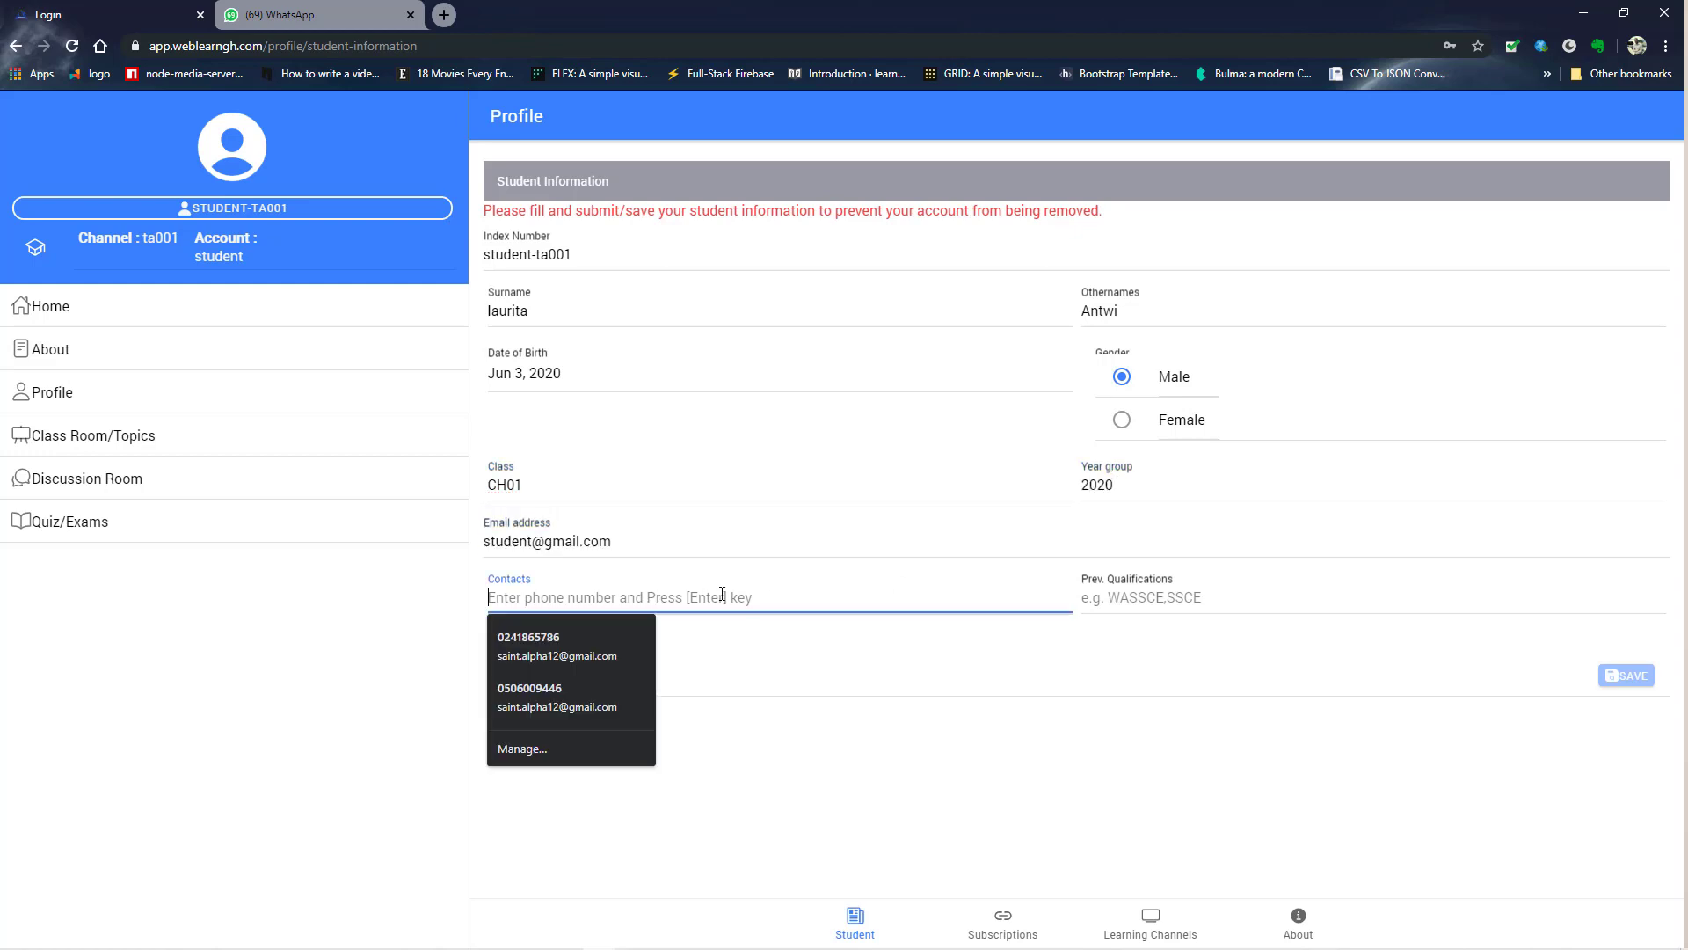
pyautogui.click(633, 651)
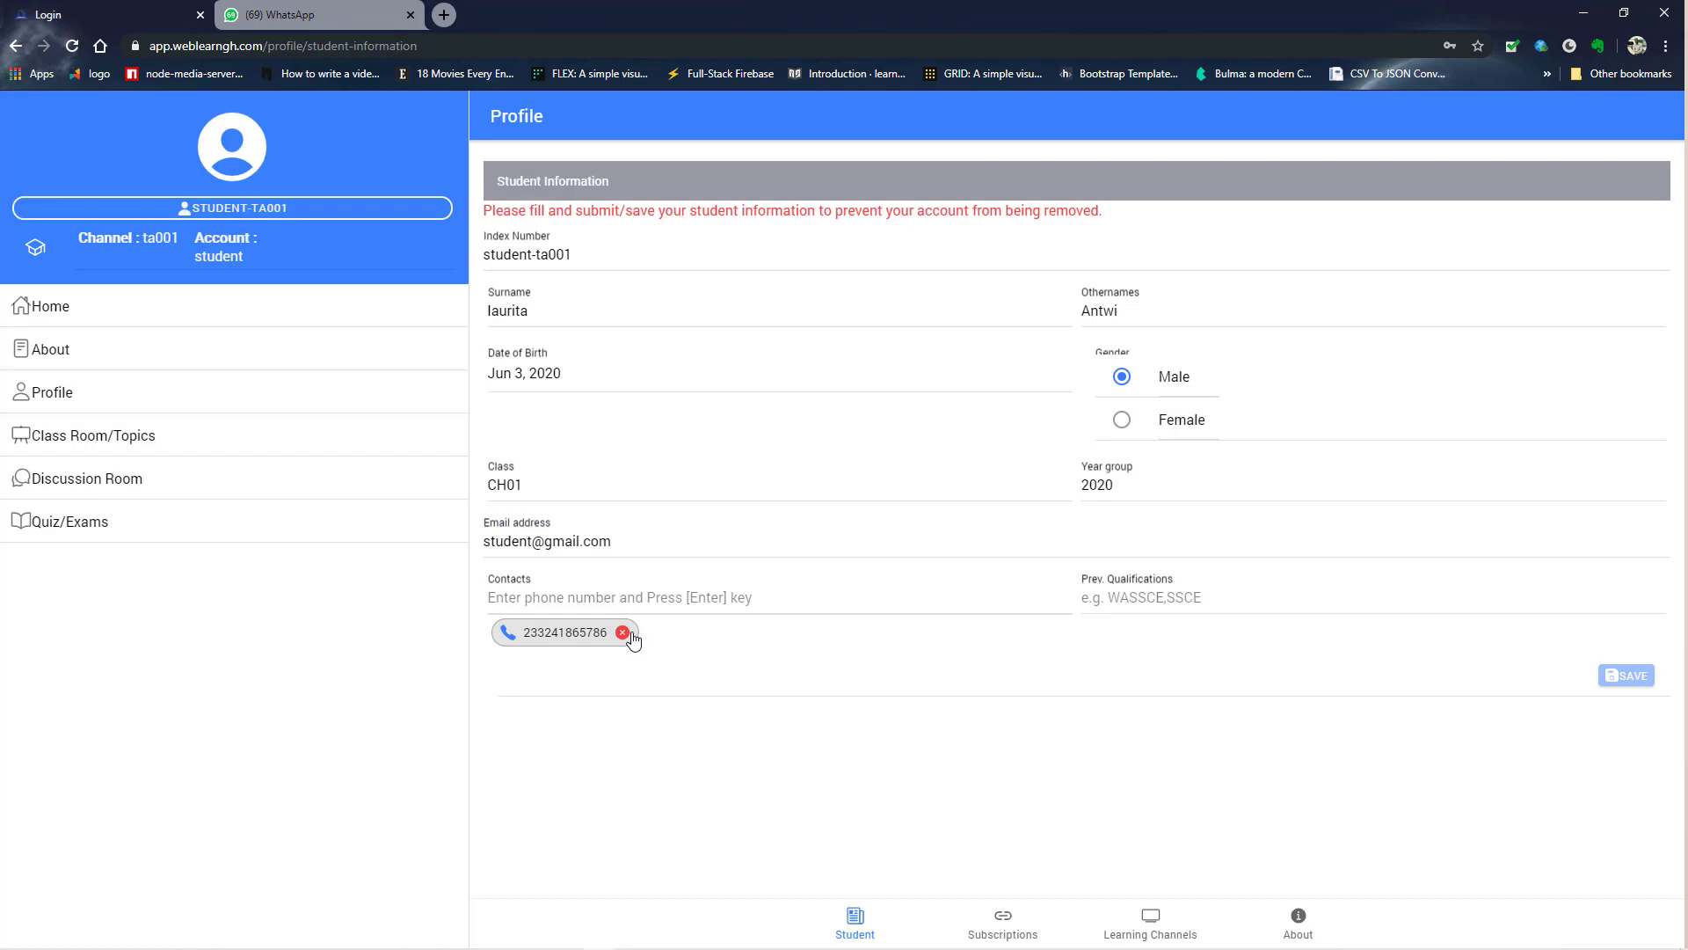
pyautogui.click(632, 634)
pyautogui.press('Down')
pyautogui.press('Return')
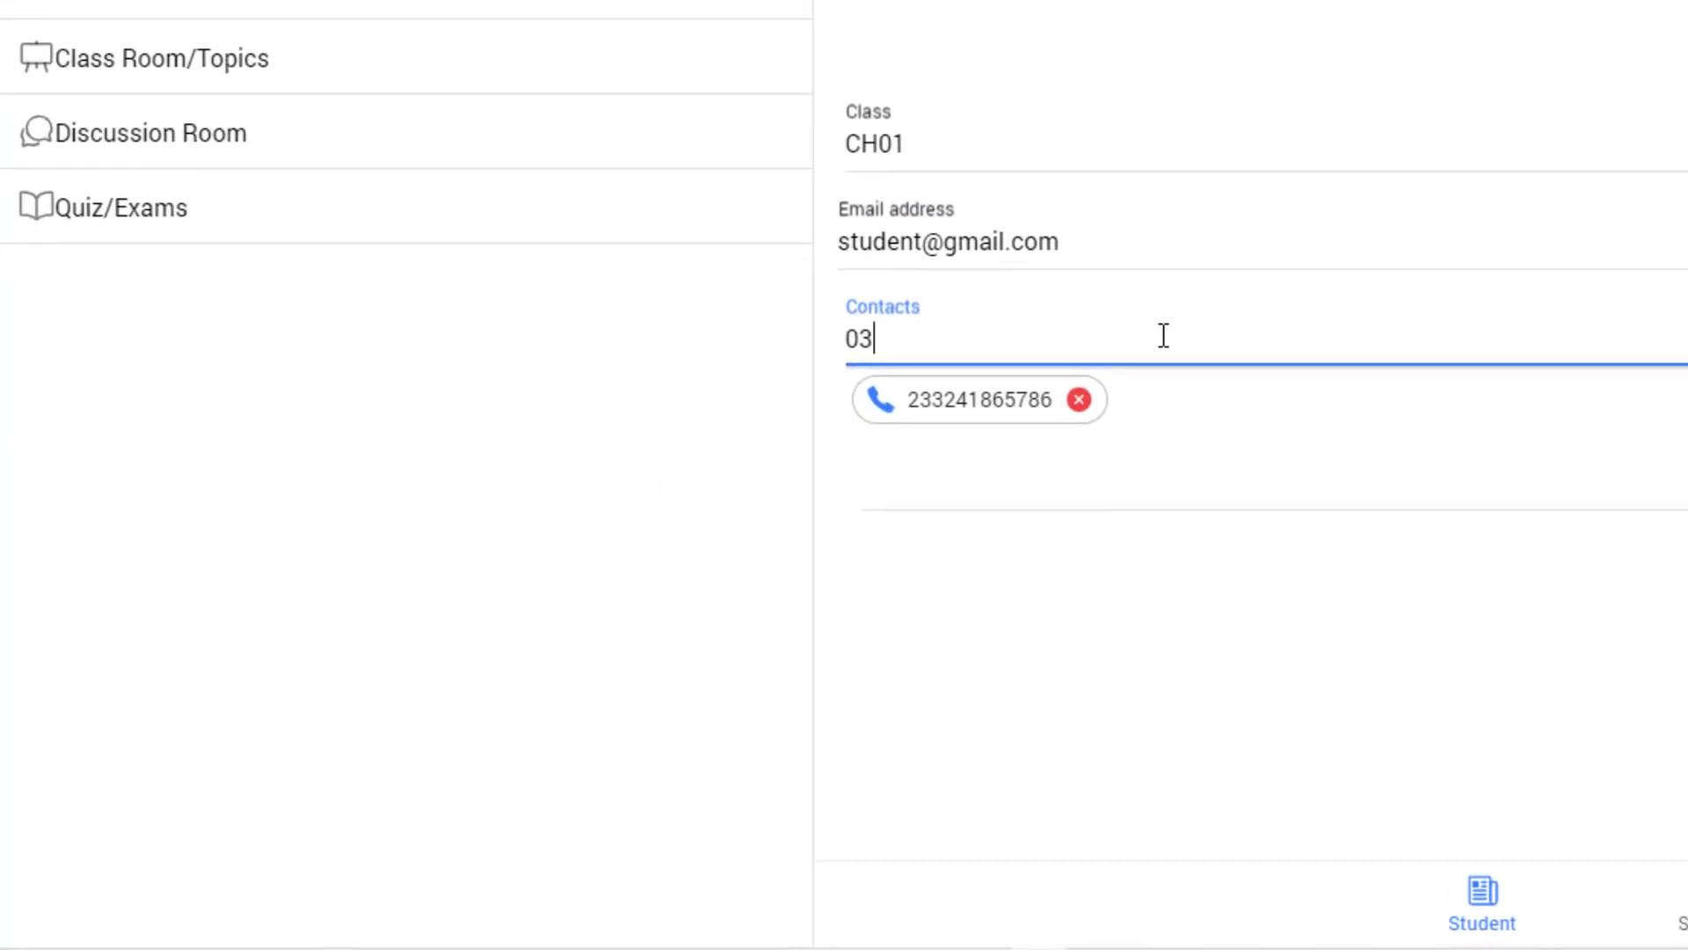
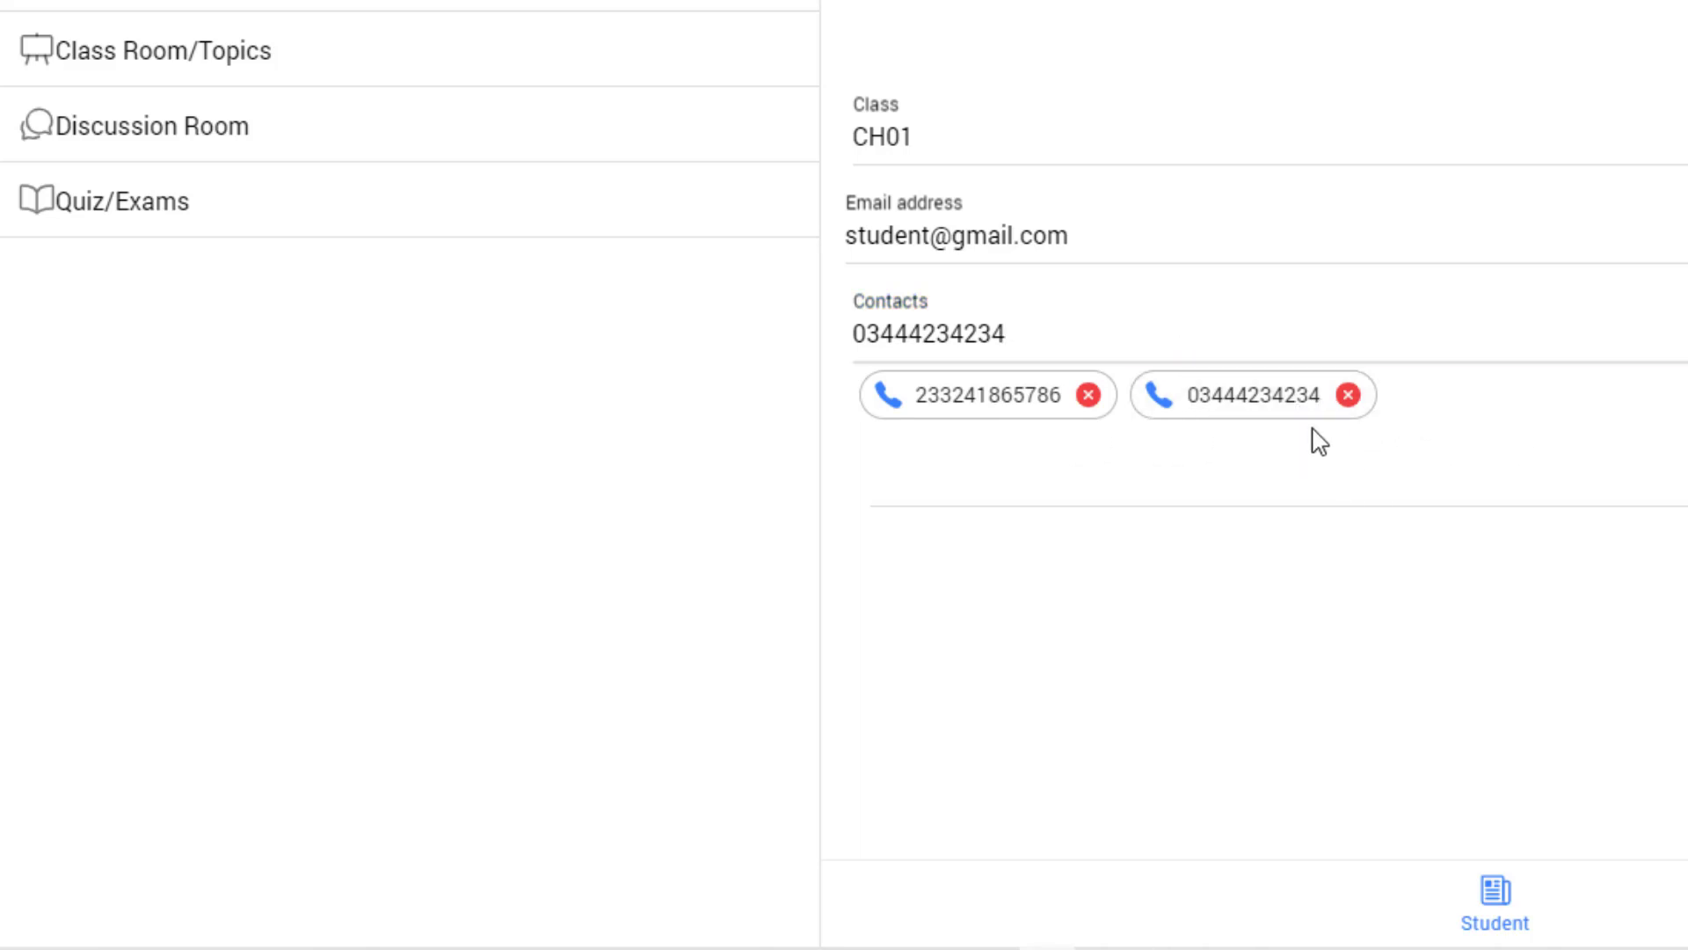
pyautogui.click(1348, 395)
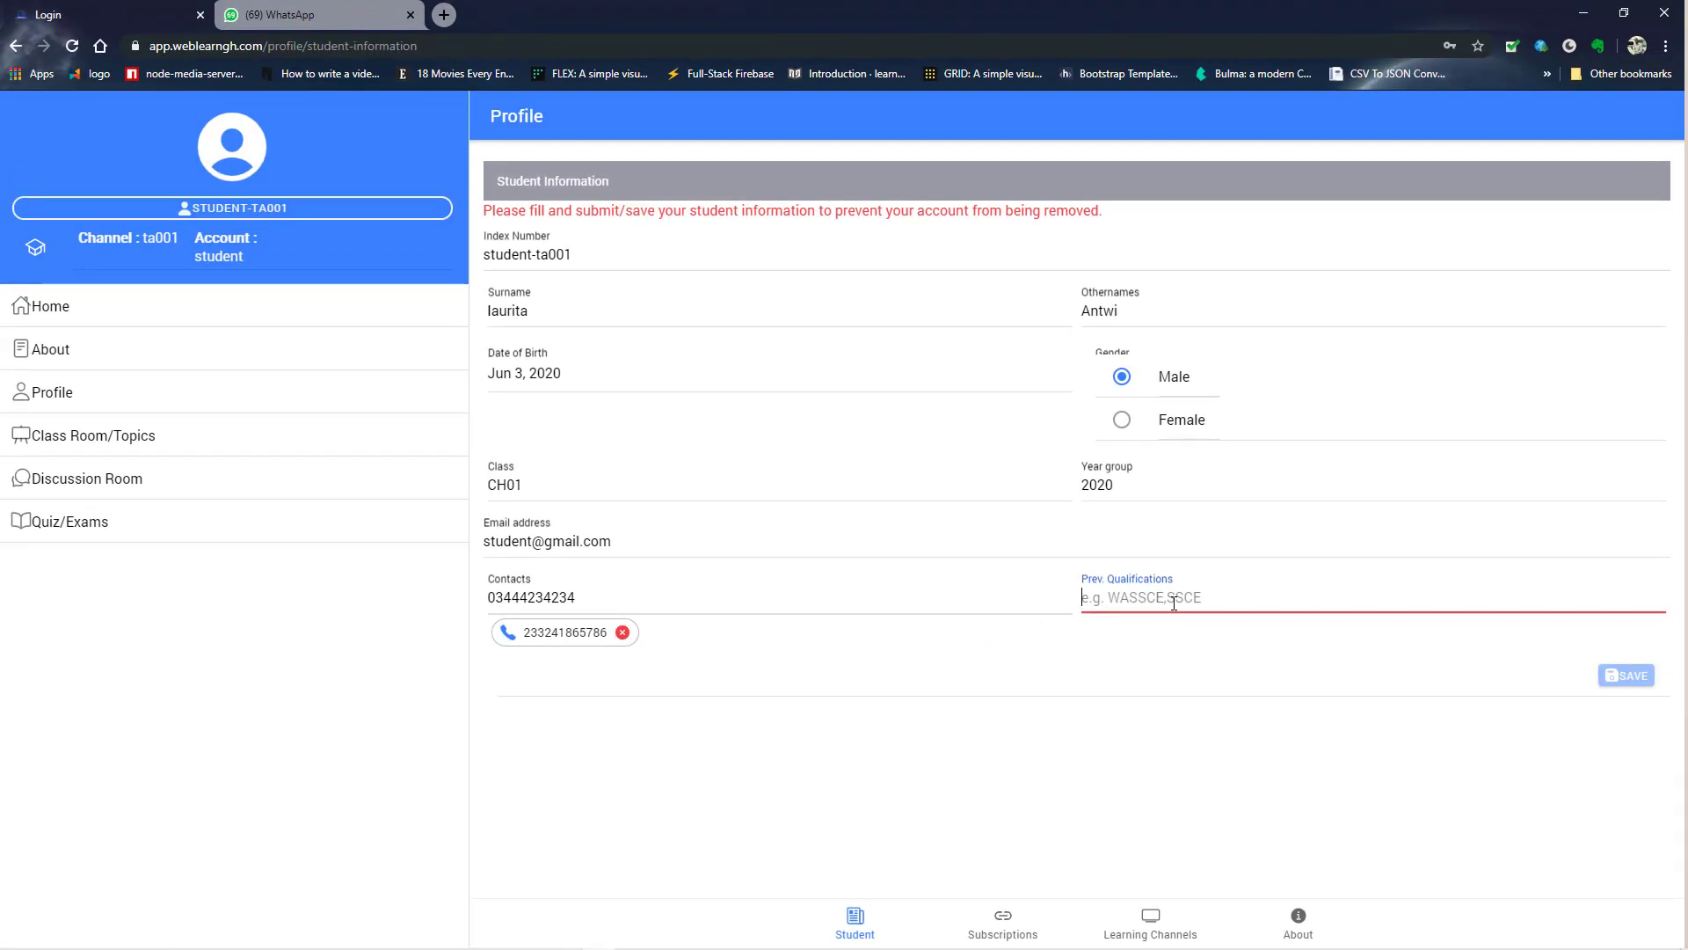
# - Add WASSCE as the previous qualification and save the student information
pyautogui.click(1182, 599)
pyautogui.write('WAS')
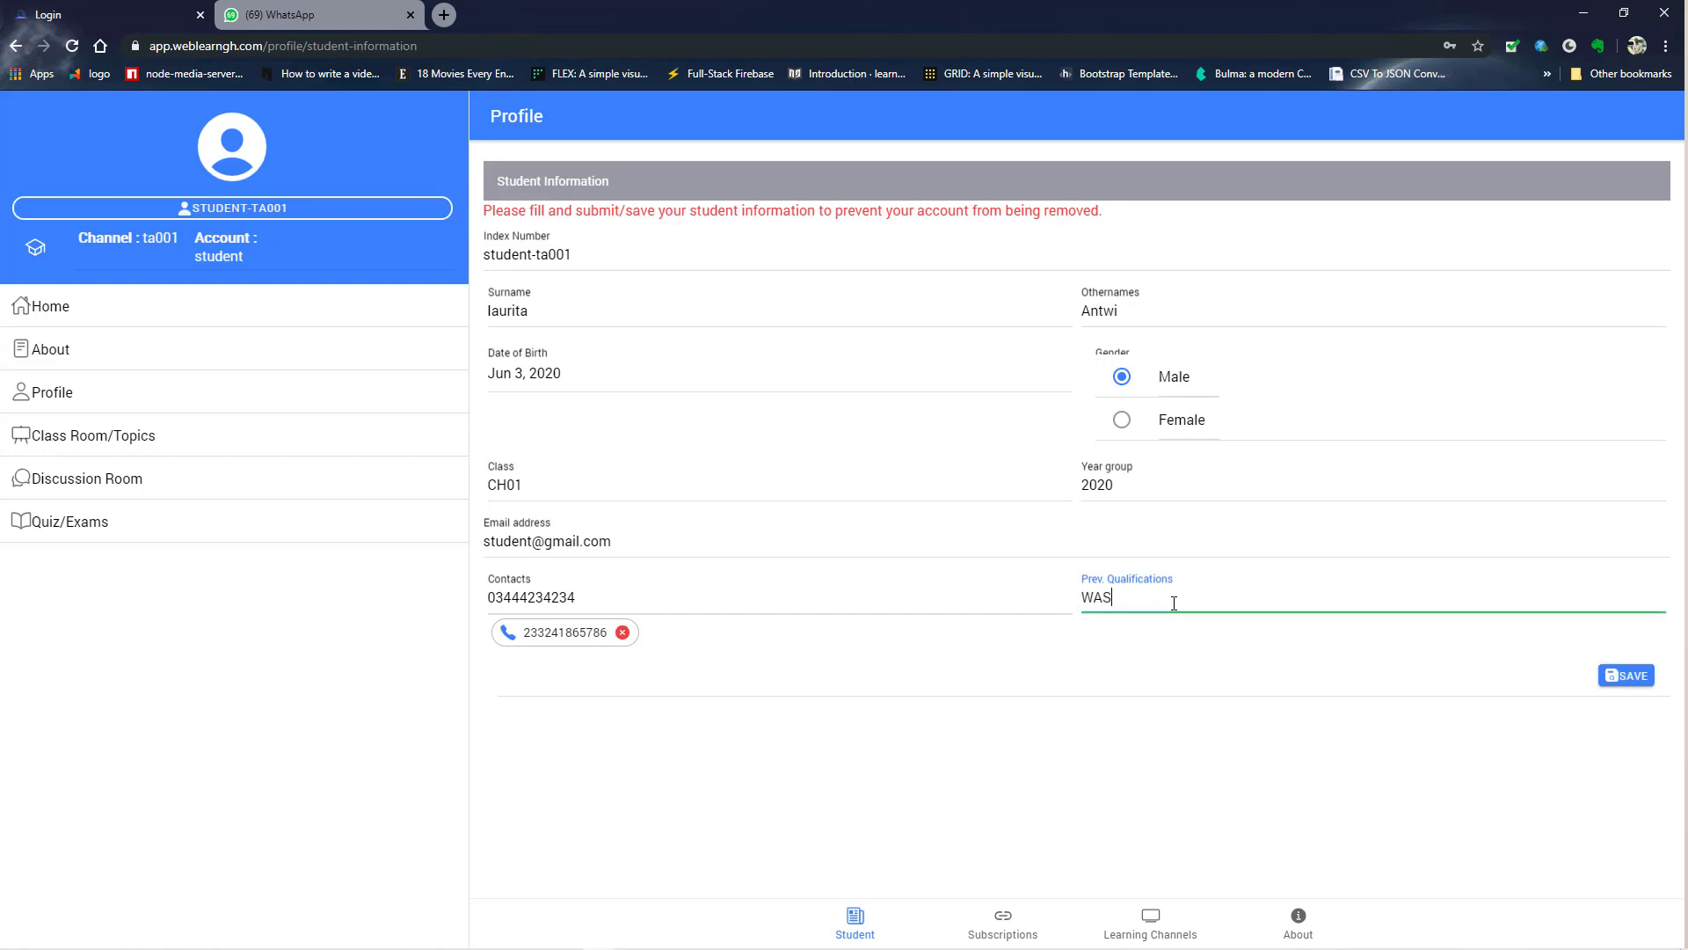
pyautogui.write('SCE')
pyautogui.click(1624, 679)
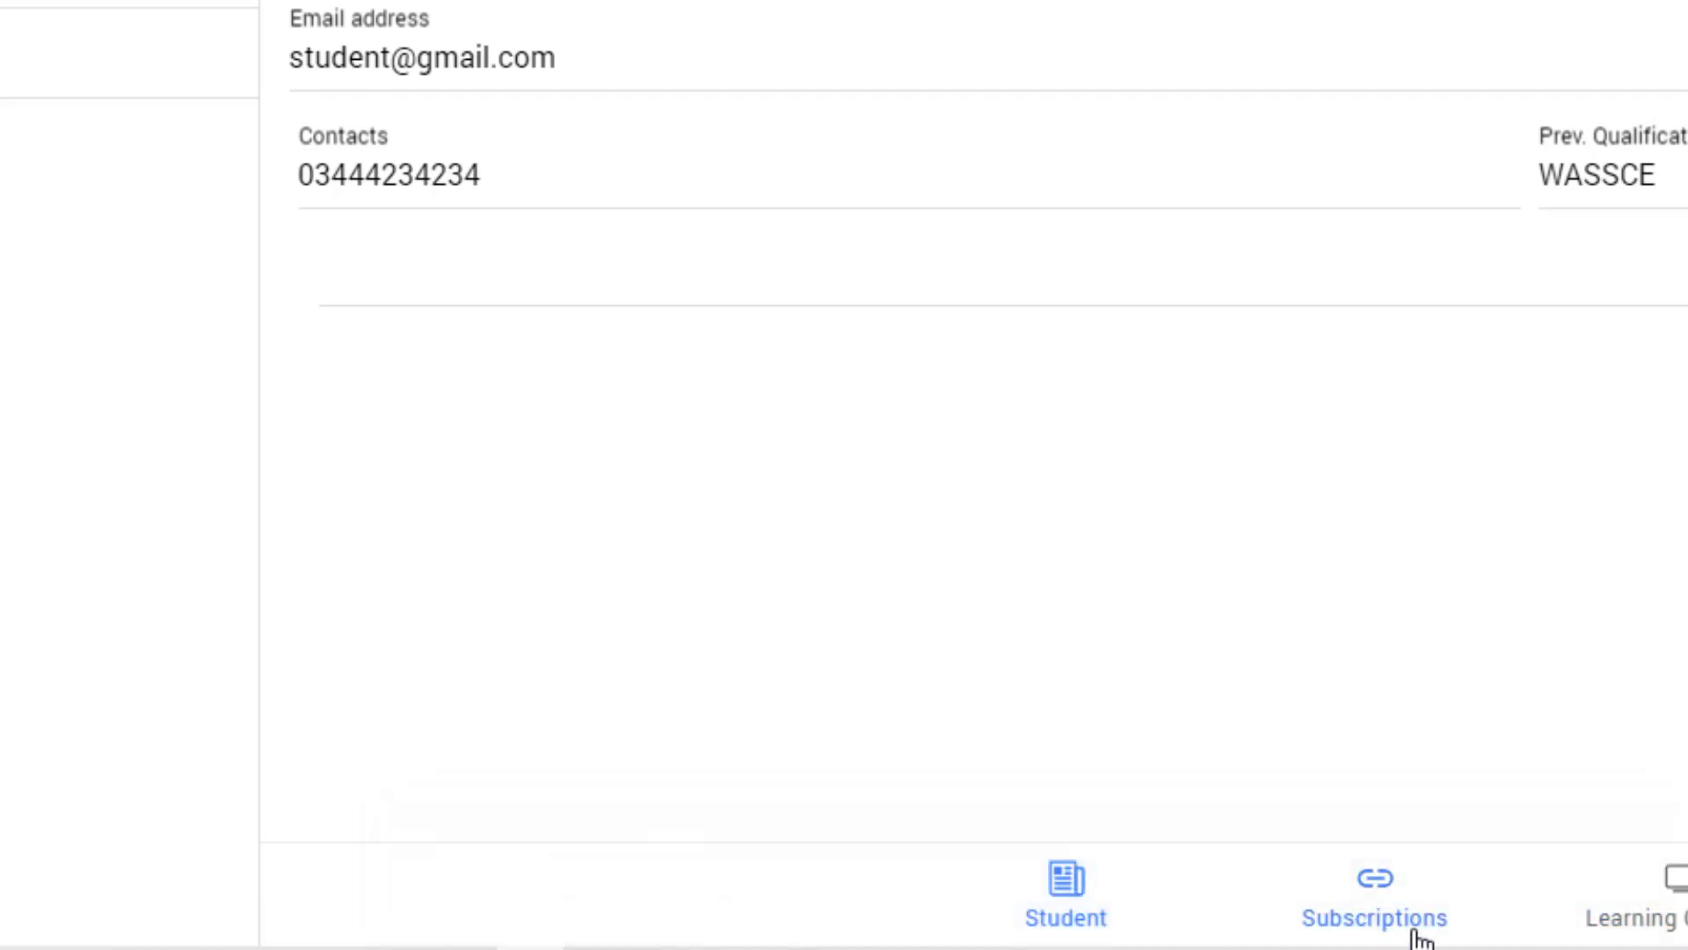
# - Check the Subscriptions list, then scroll through the Learning Channels' Available Channels
pyautogui.click(1378, 916)
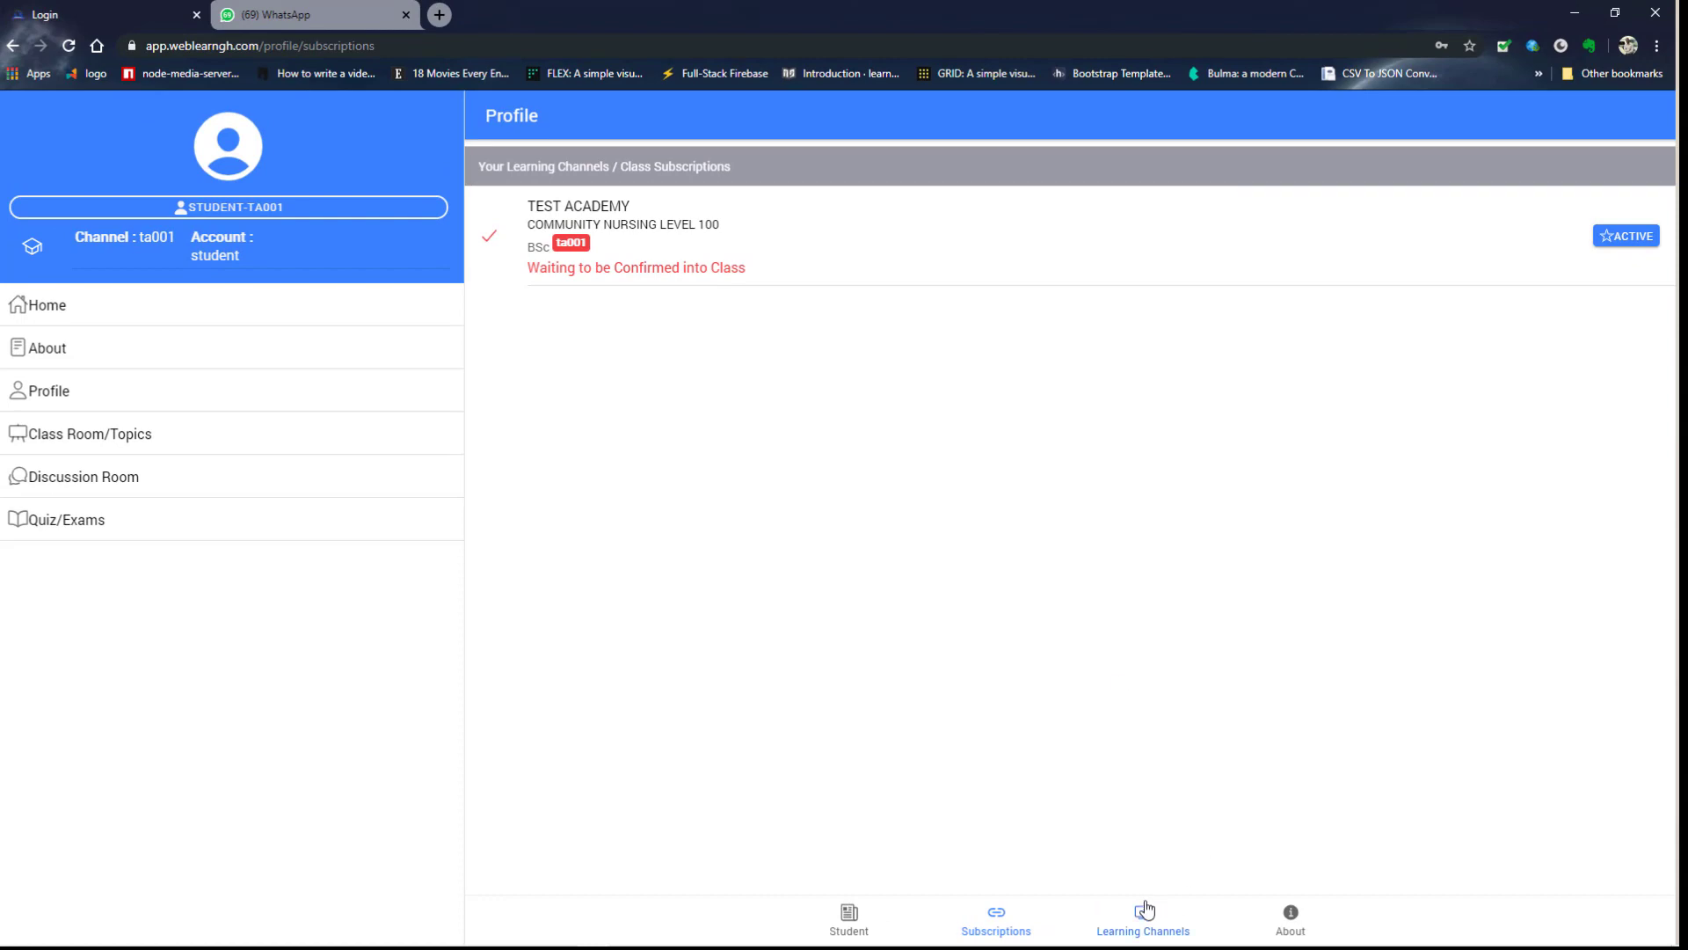
pyautogui.click(1146, 910)
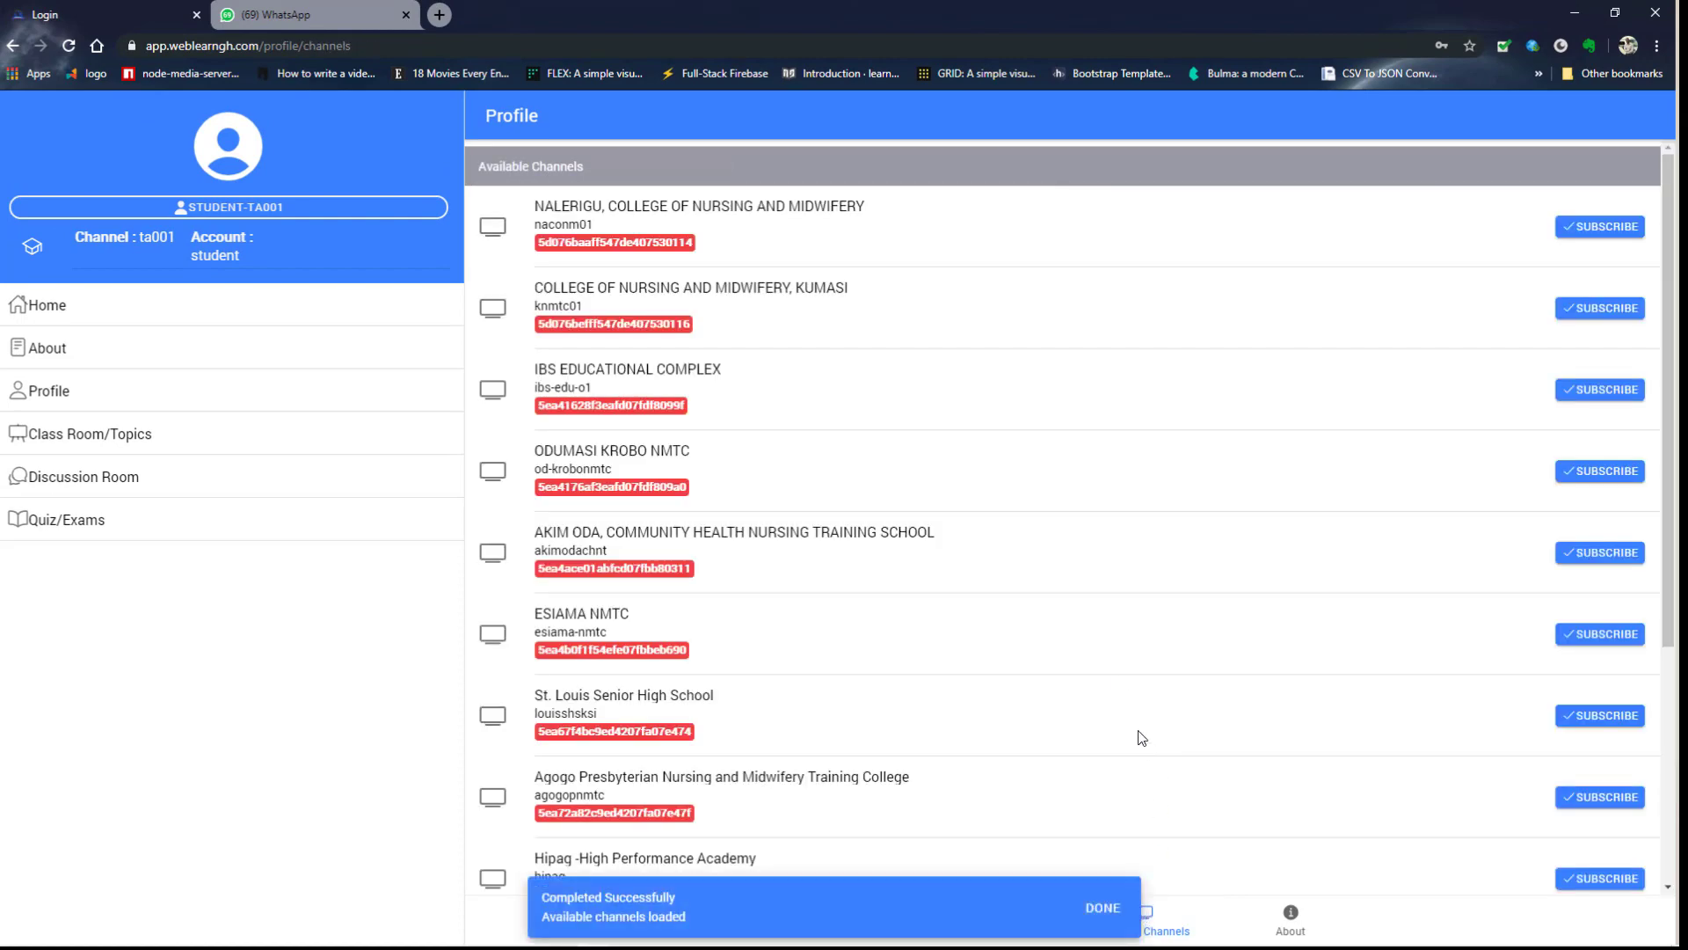
pyautogui.scroll(-4, 1145, 546)
pyautogui.scroll(4, 1146, 547)
pyautogui.scroll(-4, 1142, 550)
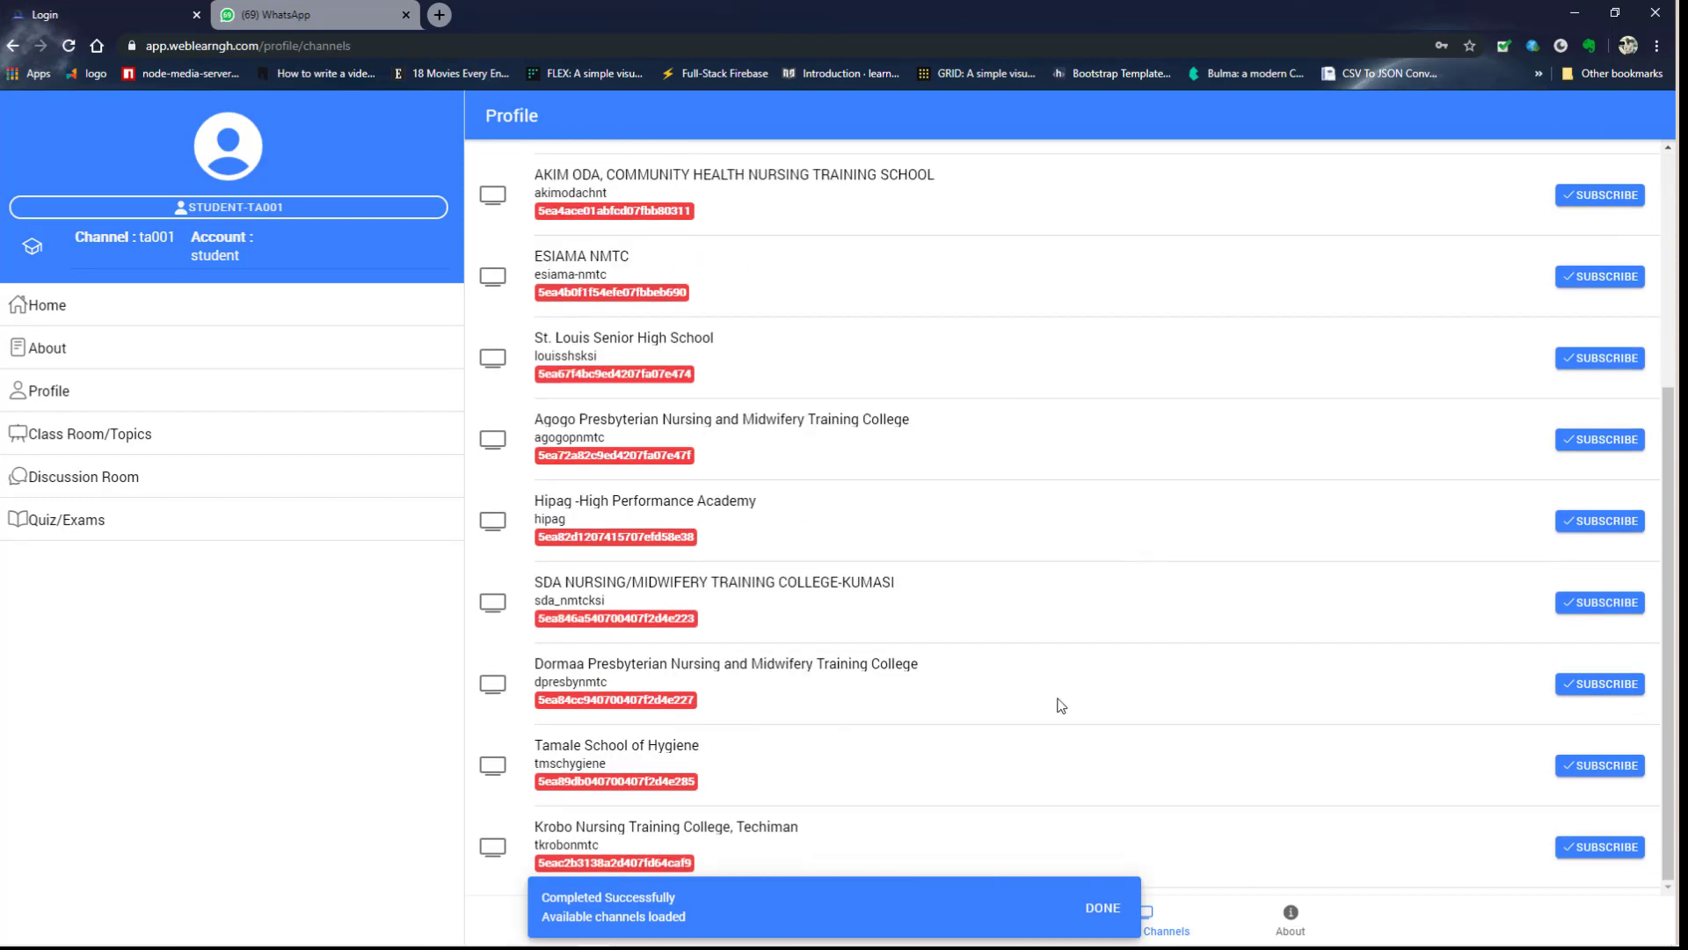
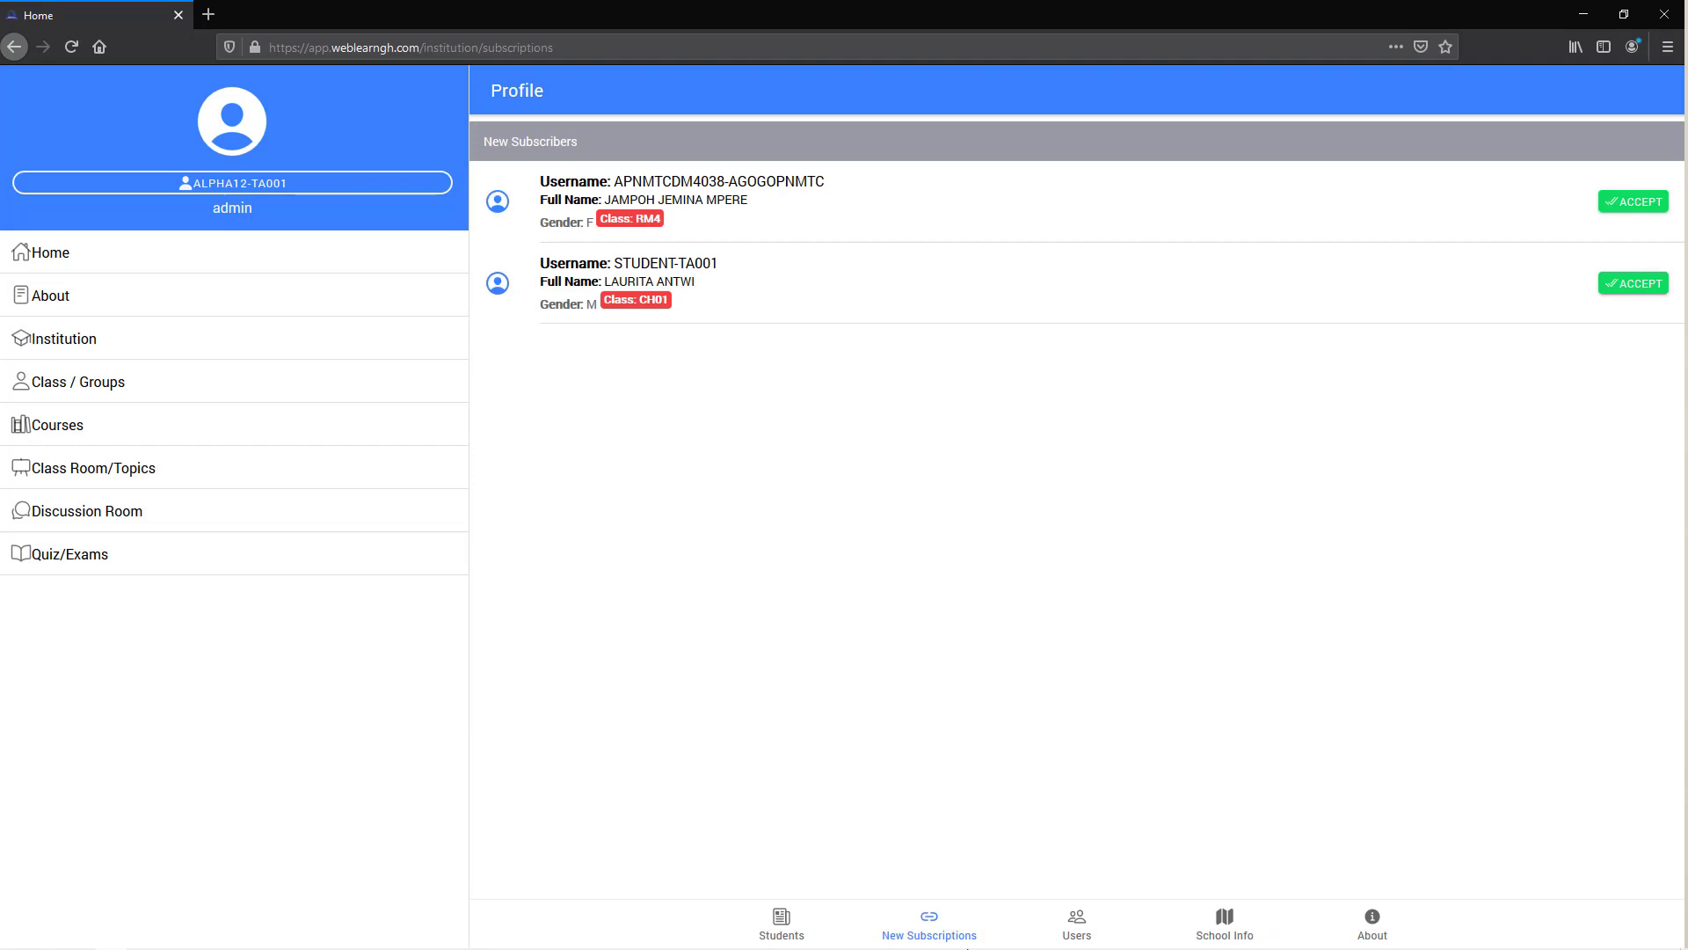
# - Accept the second pending student's subscription and dismiss the success notice
pyautogui.click(934, 922)
pyautogui.click(934, 923)
pyautogui.click(1625, 292)
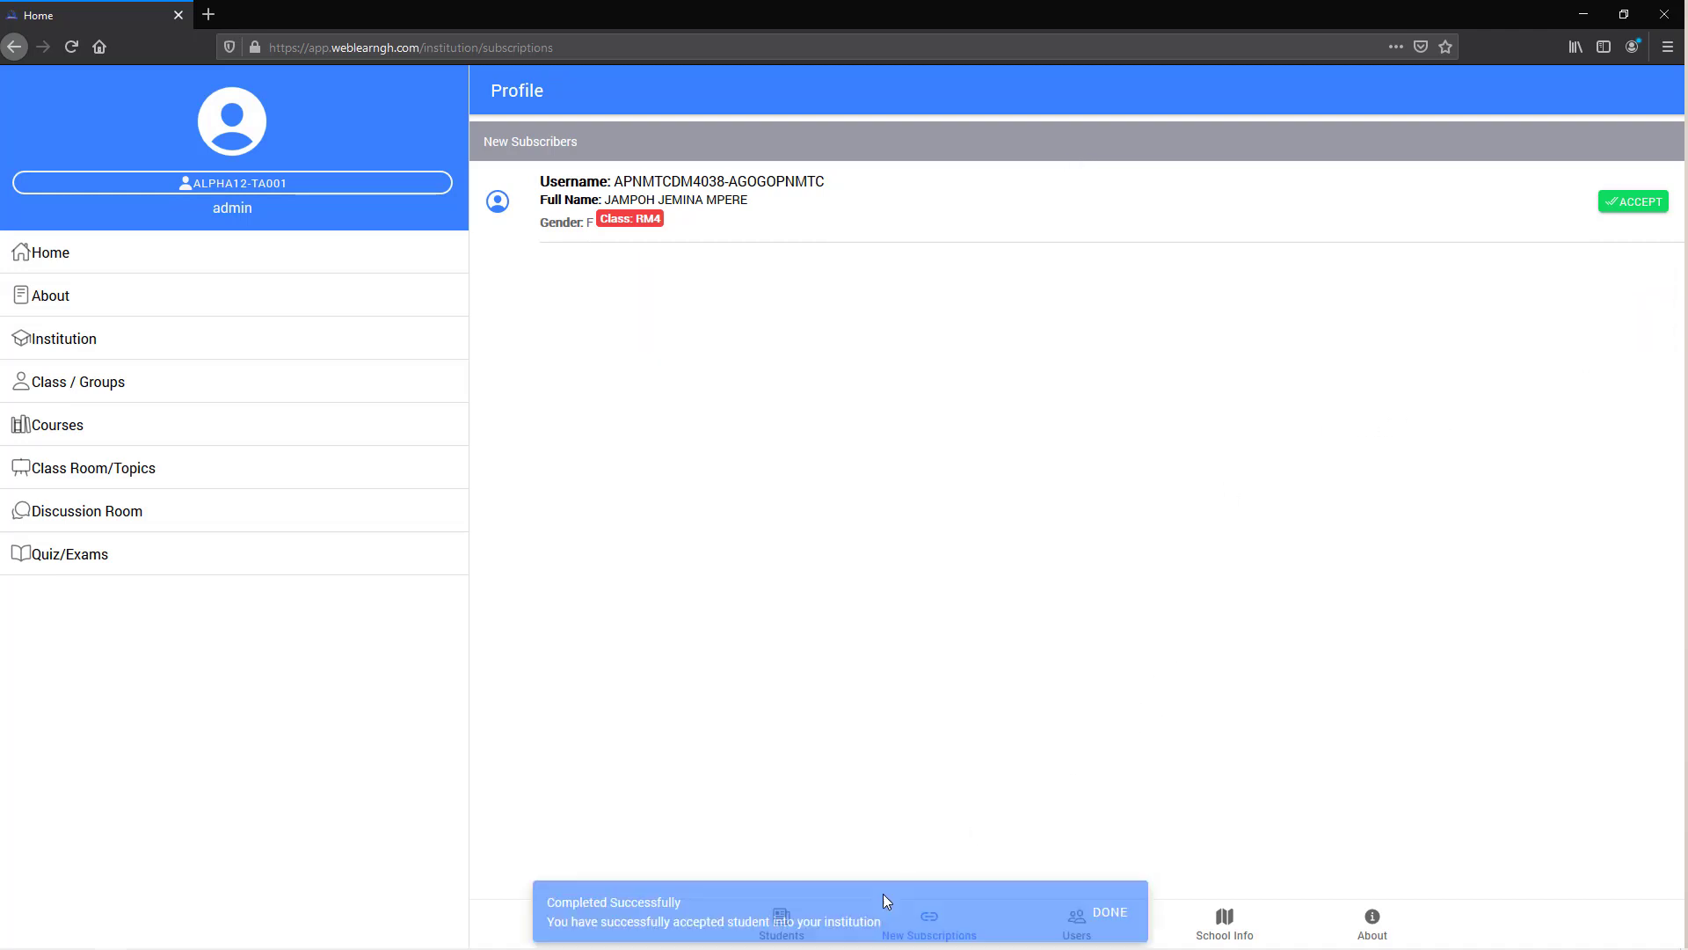
pyautogui.click(1111, 915)
# - Load the COMMUNITY NURSING LEVEL 100 students list and check the accepted student's row
pyautogui.click(787, 937)
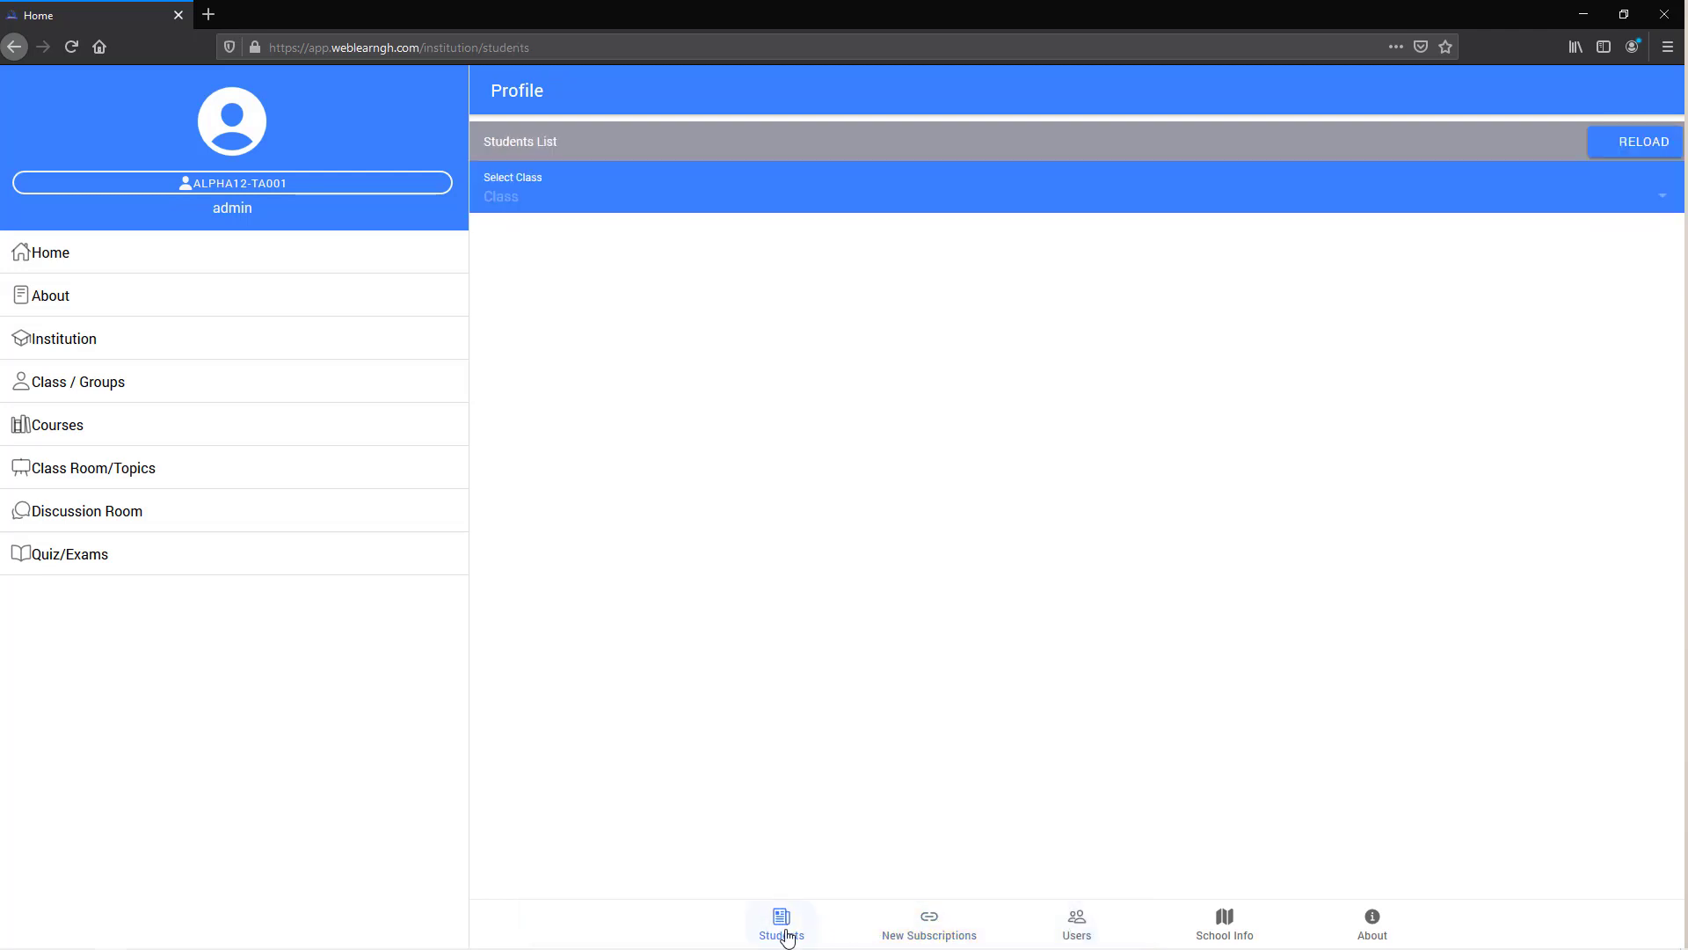
pyautogui.click(724, 205)
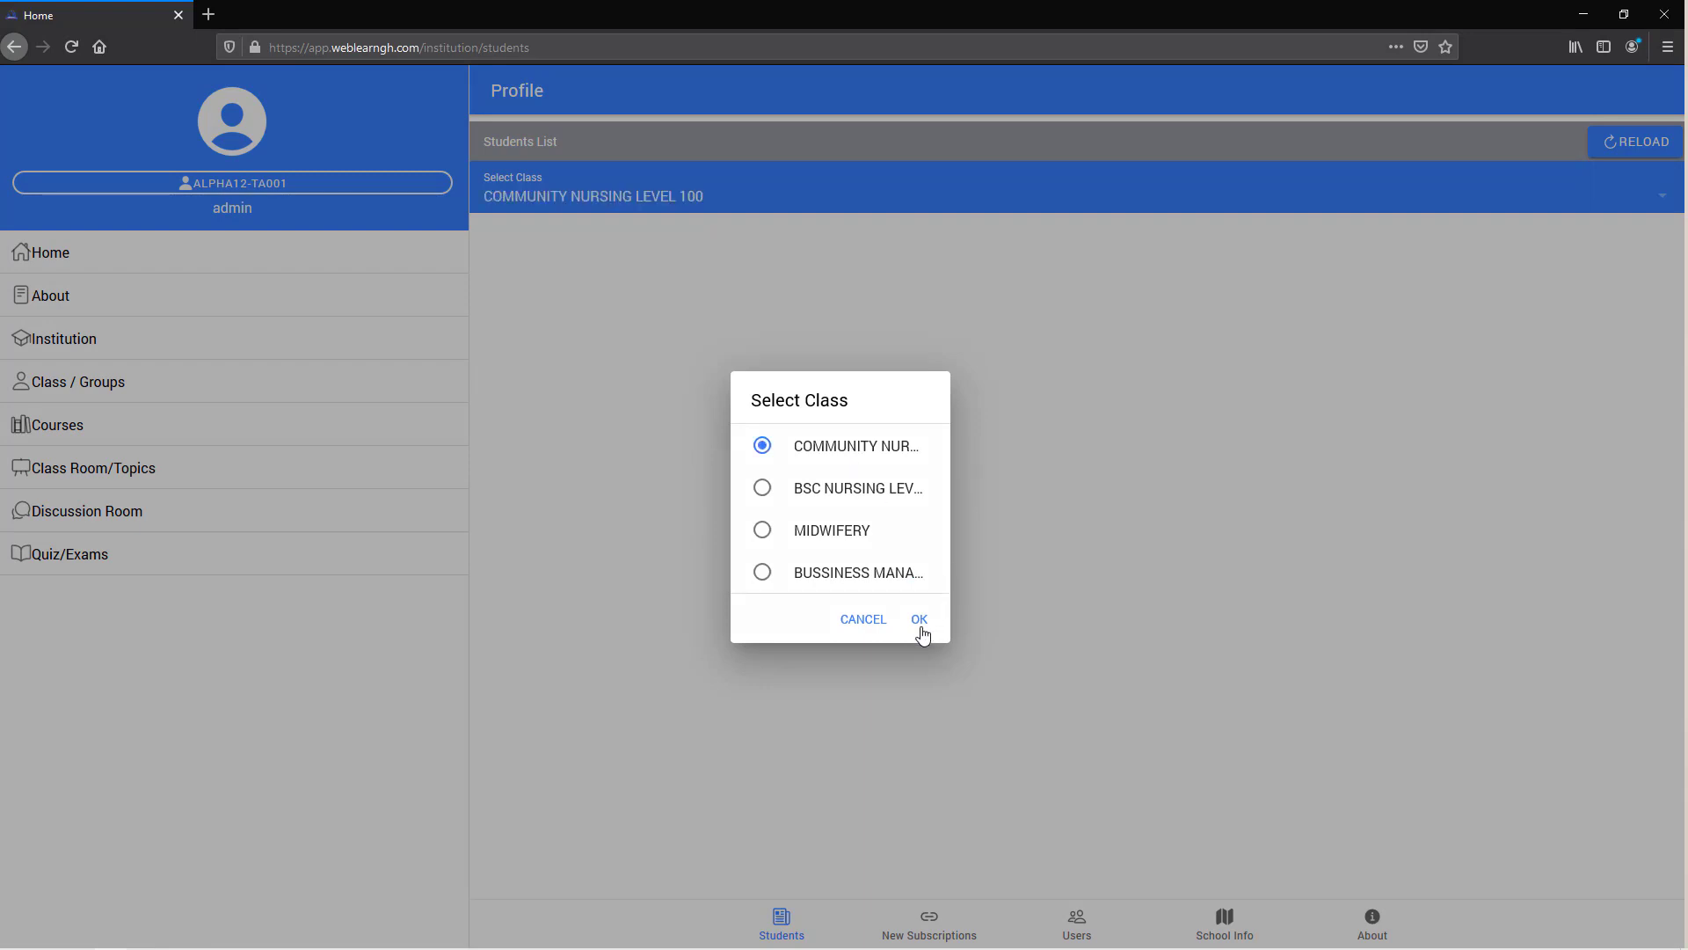
pyautogui.click(919, 624)
pyautogui.moveTo(626, 351); pyautogui.dragTo(1368, 378)
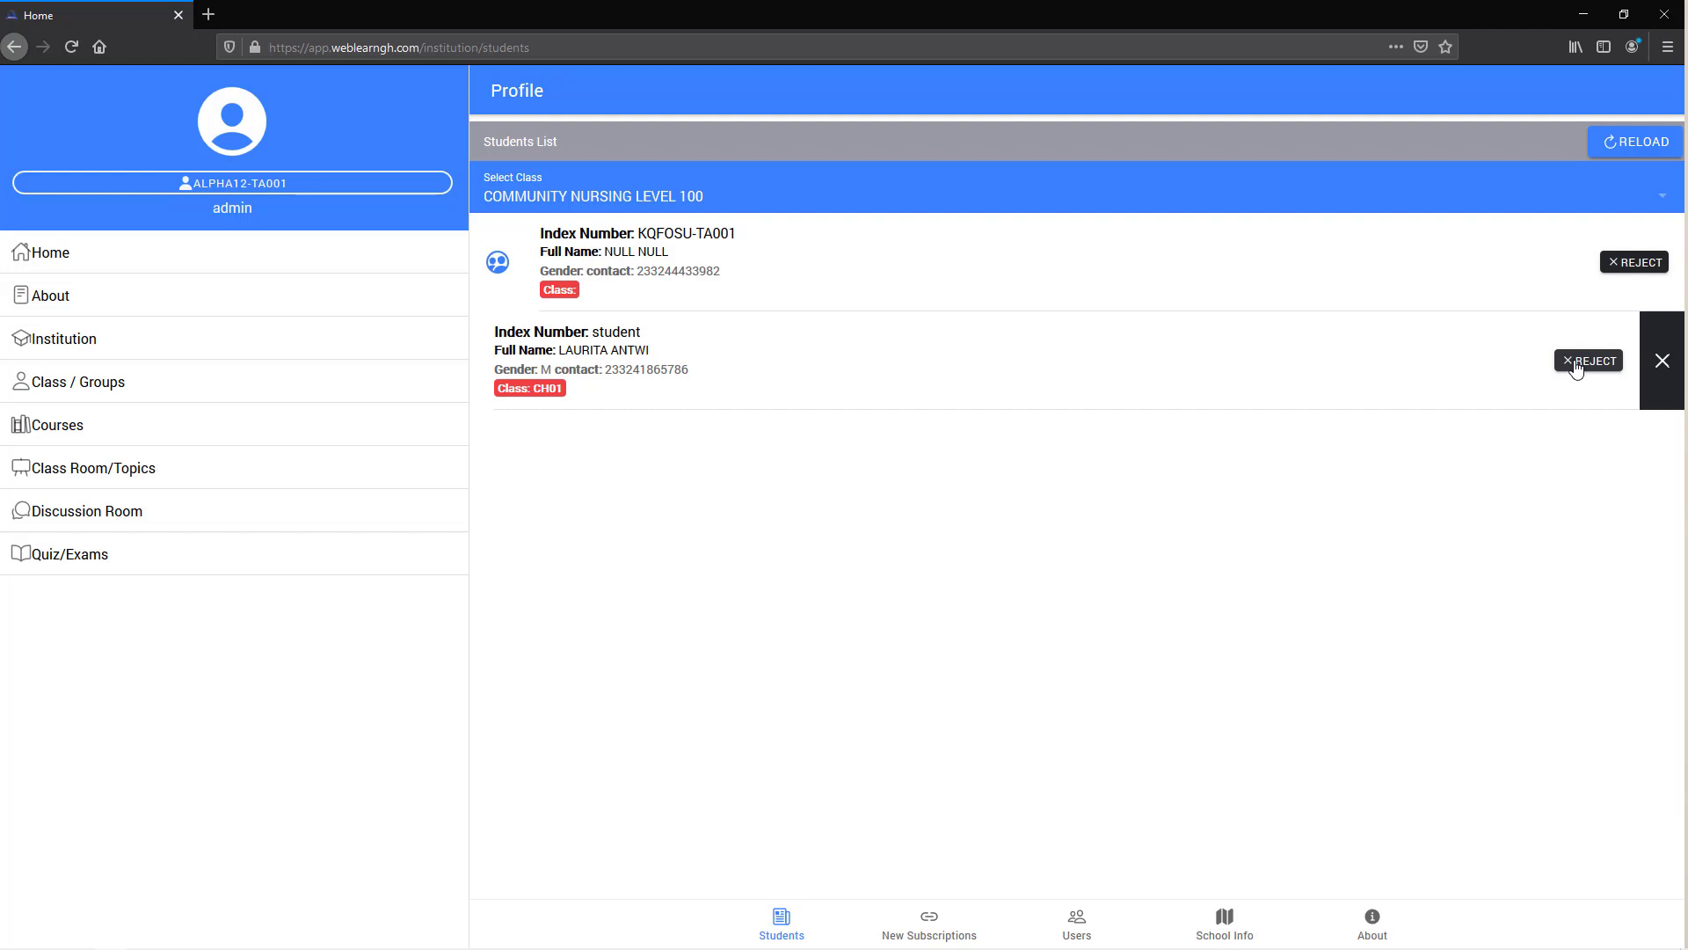
pyautogui.moveTo(1251, 352); pyautogui.dragTo(1292, 351)
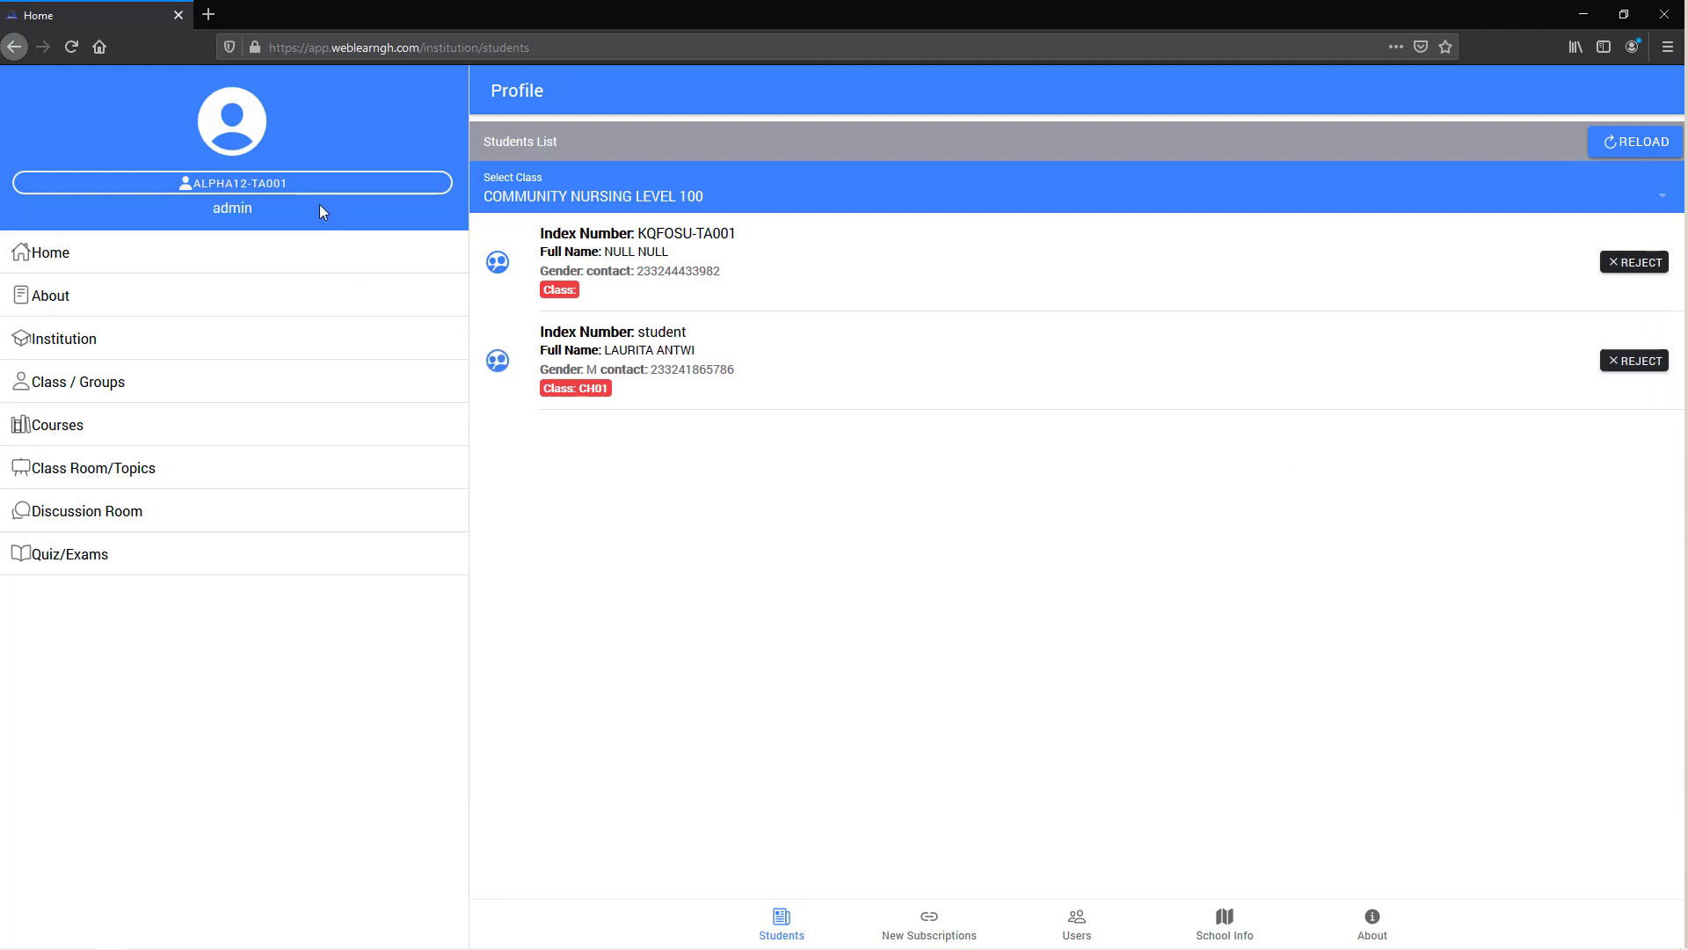
pyautogui.click(1583, 14)
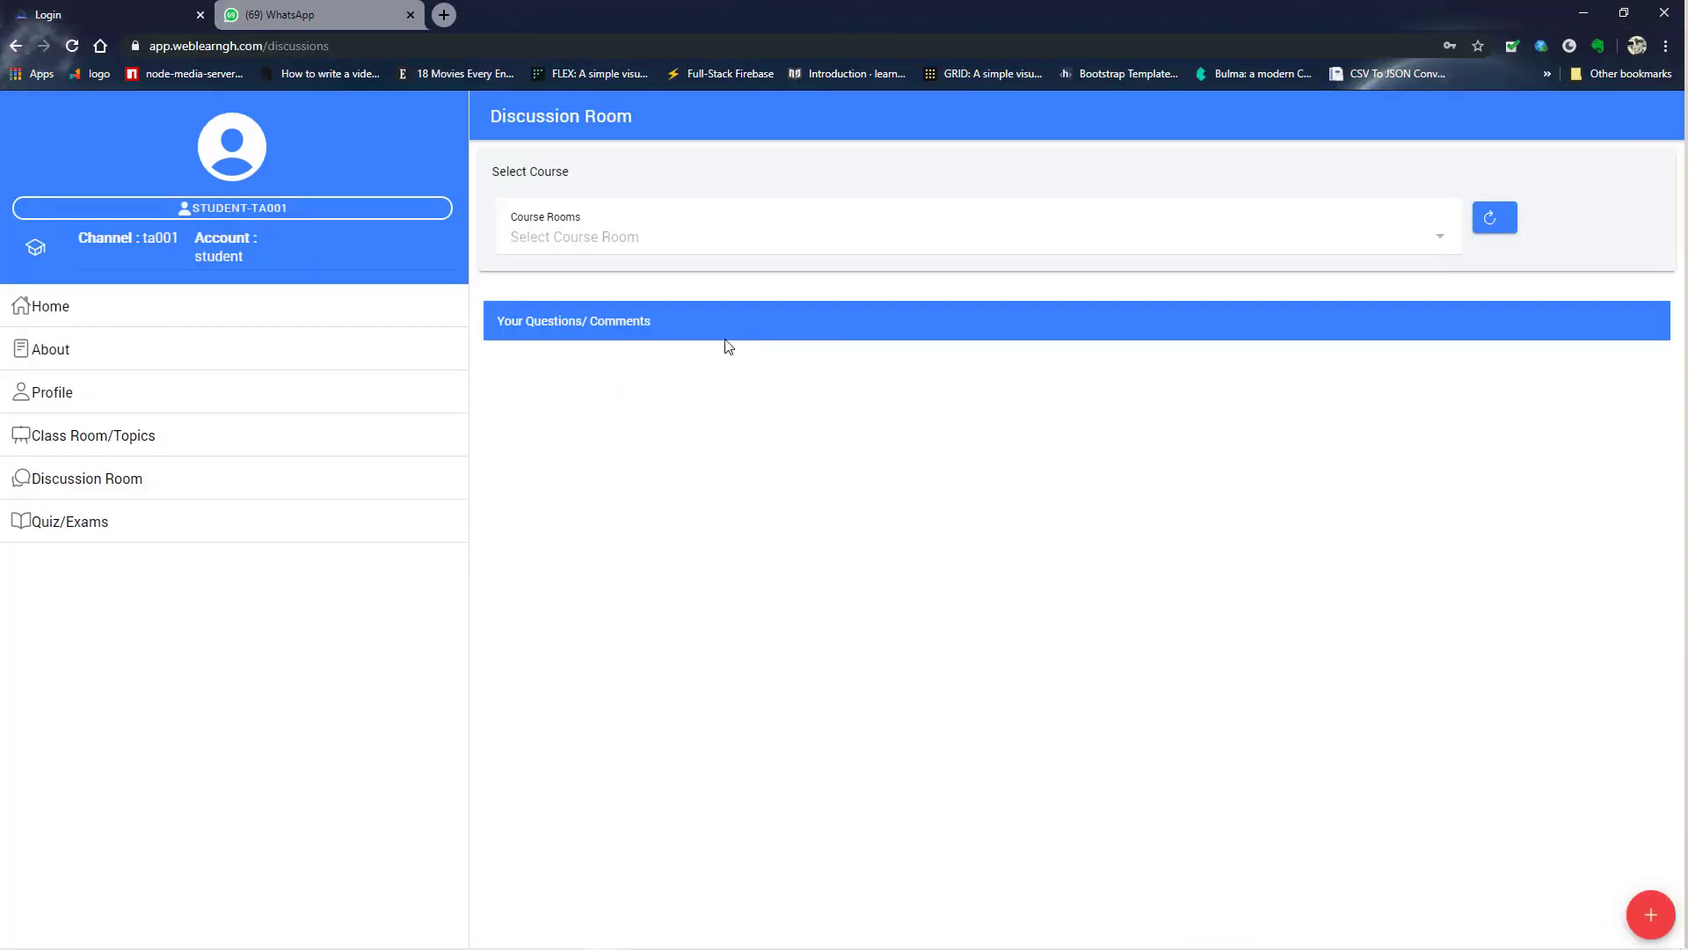
# - Reload the student's page and open Class Room/Topics, where the semester list is still empty
pyautogui.click(71, 46)
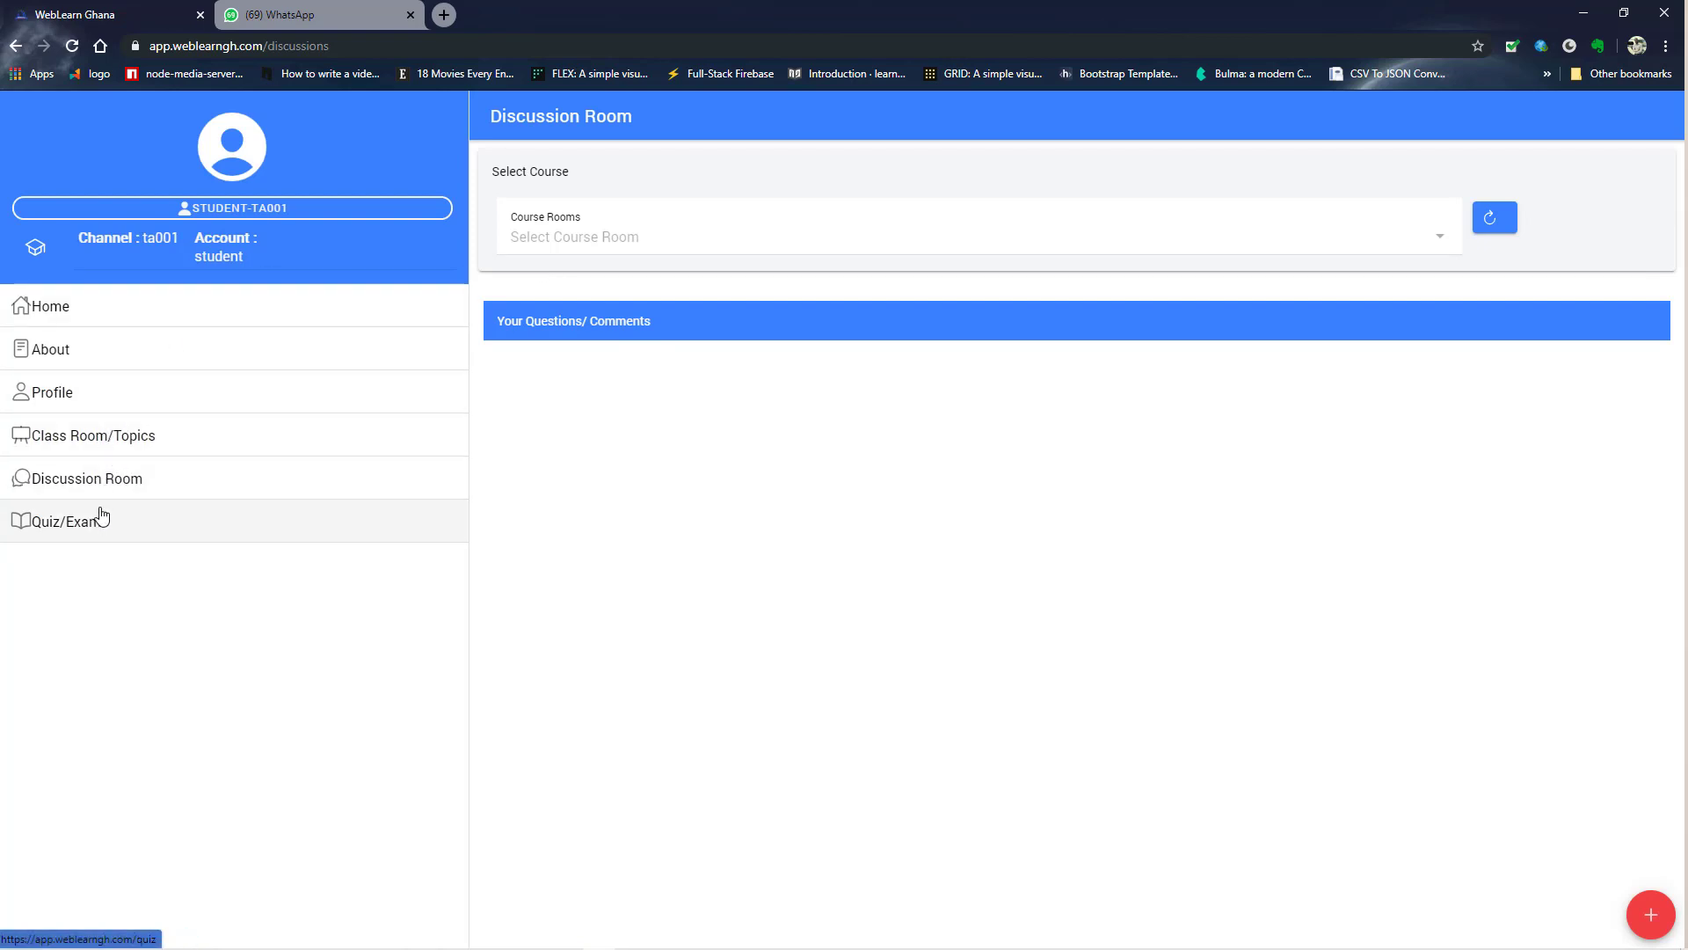
pyautogui.click(107, 444)
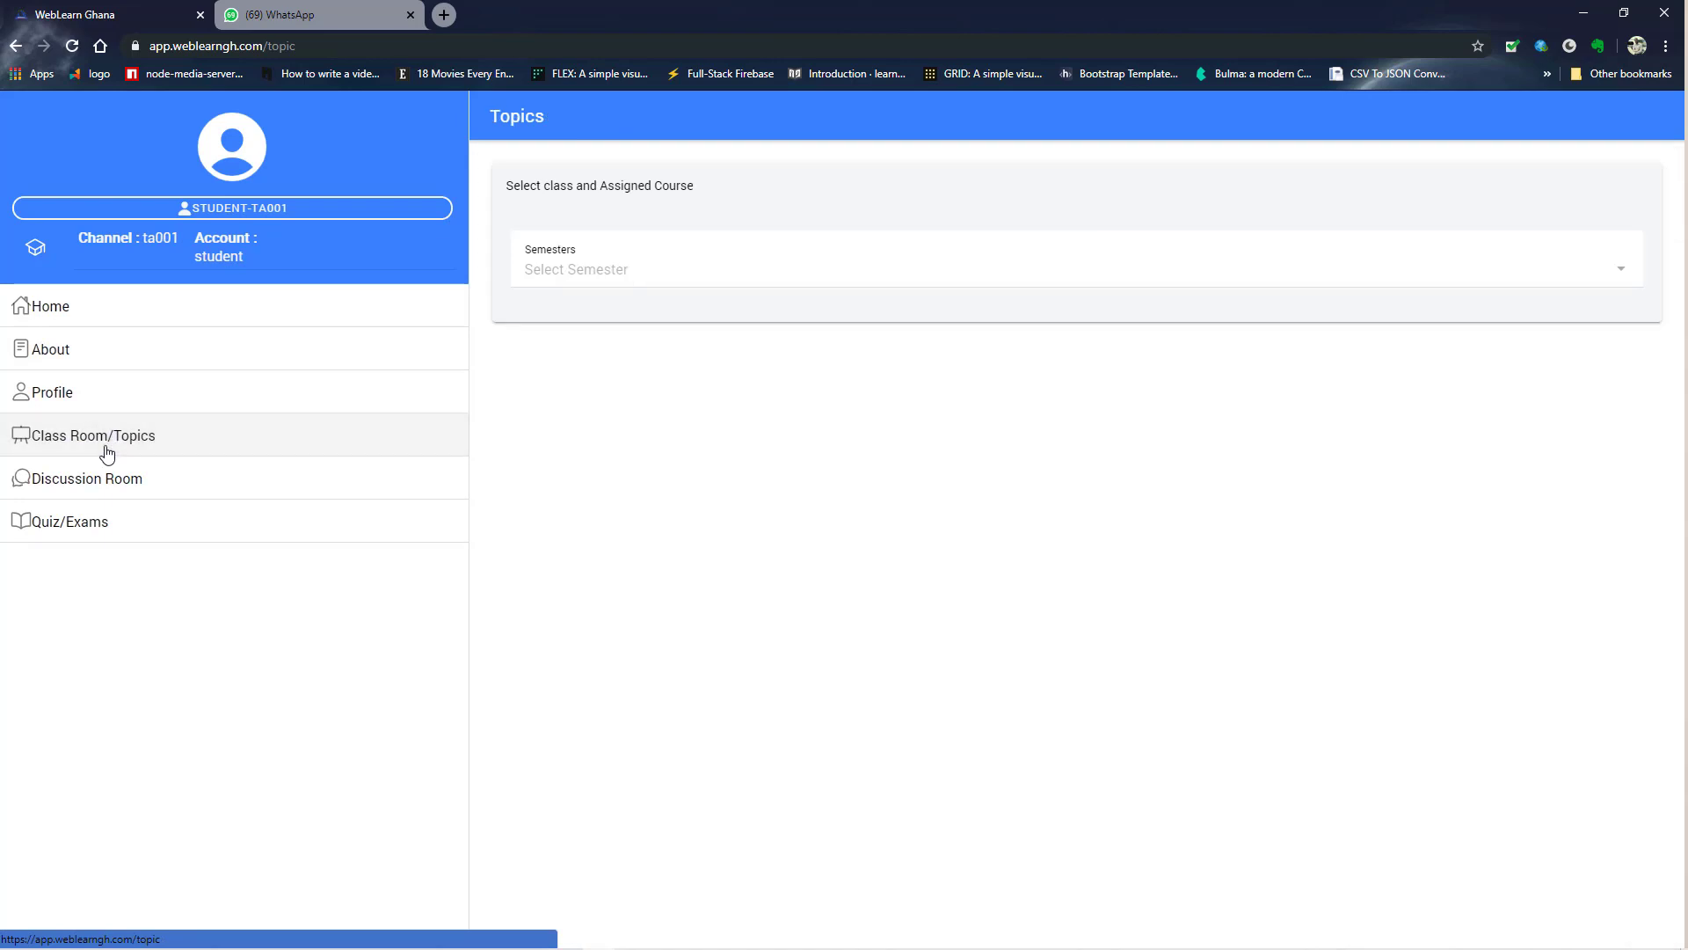
pyautogui.click(723, 274)
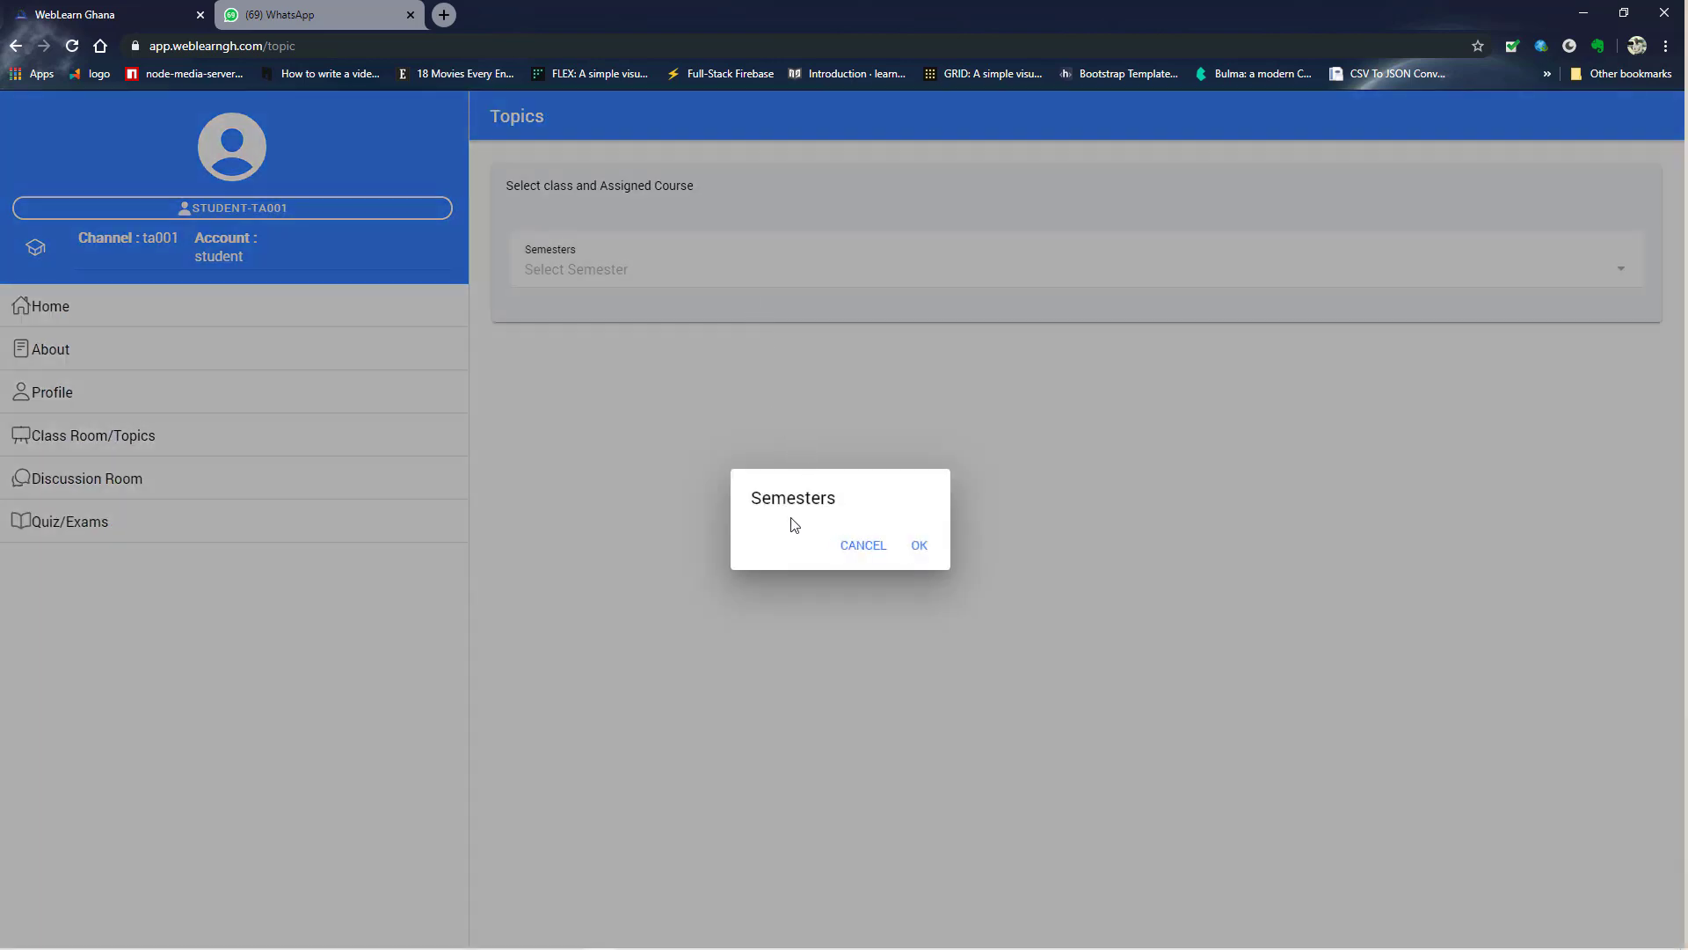
pyautogui.click(931, 551)
pyautogui.click(814, 275)
pyautogui.click(919, 549)
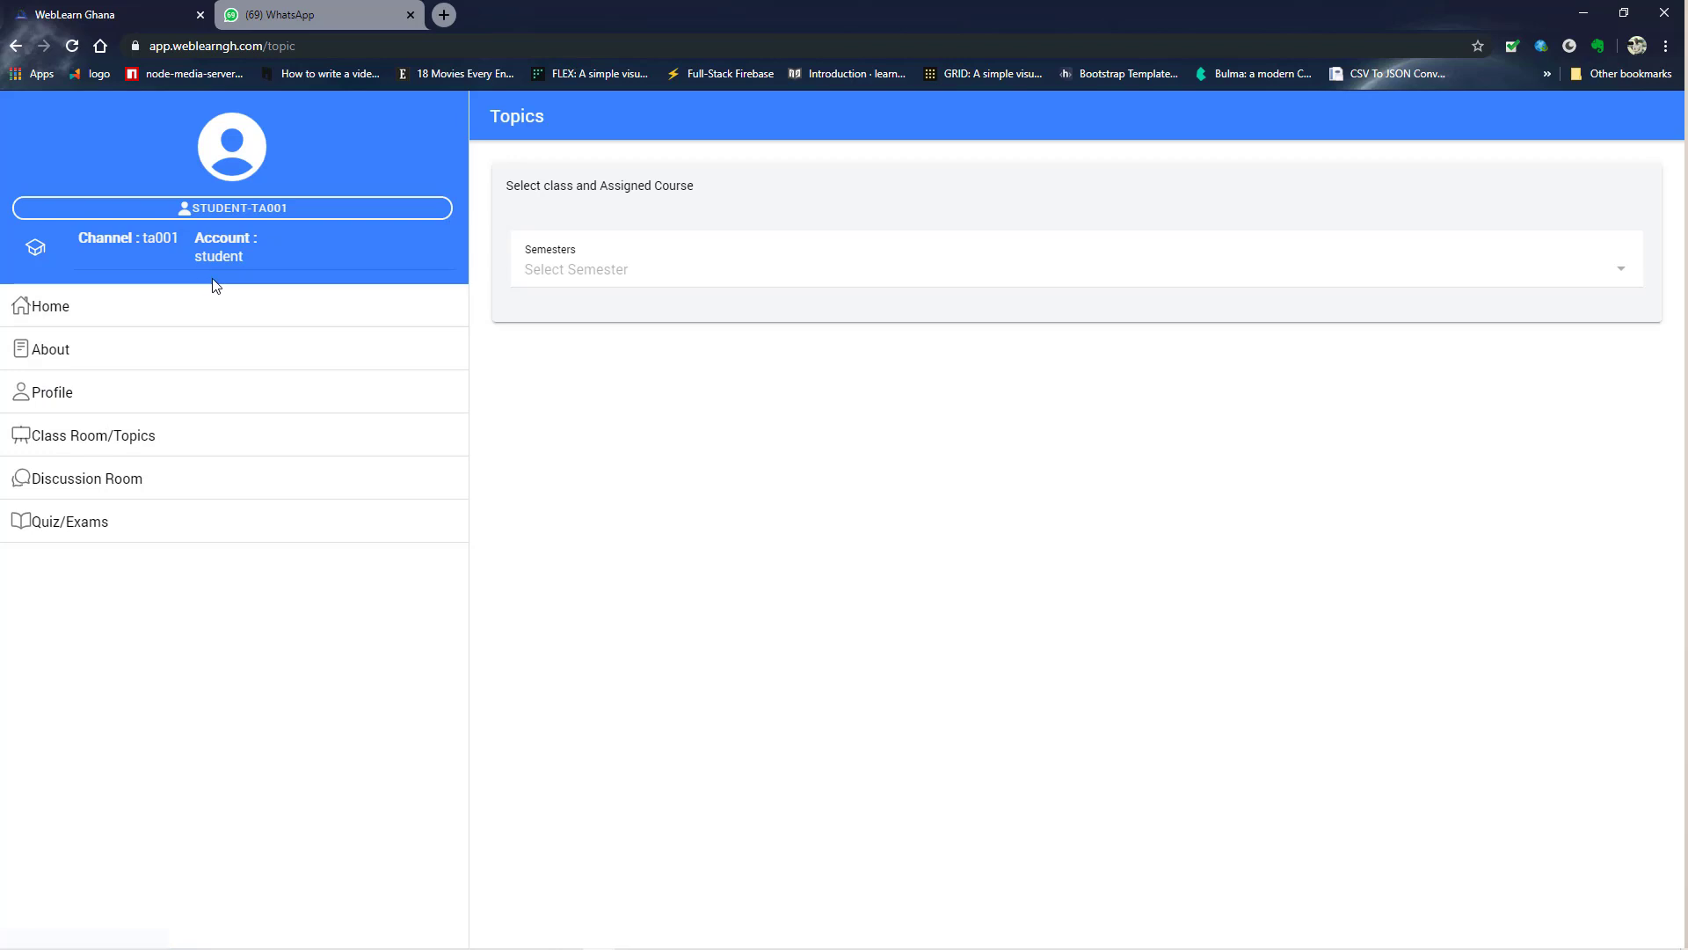
pyautogui.click(596, 275)
pyautogui.click(539, 195)
# - On Topics, choose YEAR 1 SEMESTER 1 and the NURSING THEORY course
pyautogui.moveTo(883, 945)
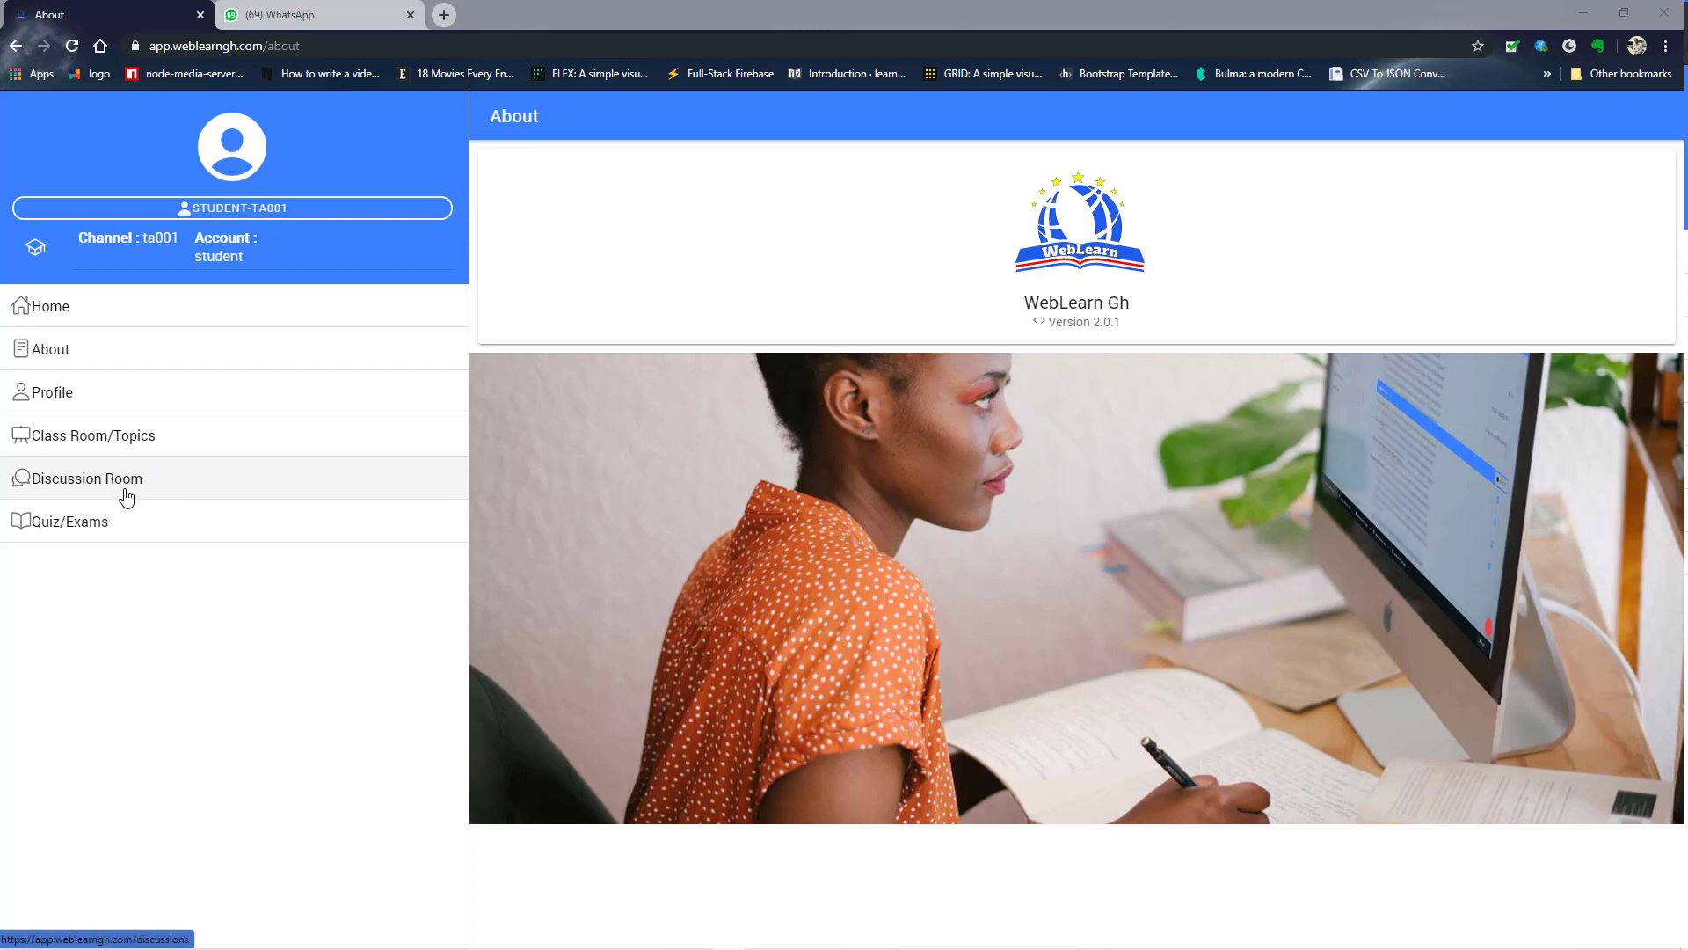
pyautogui.click(128, 439)
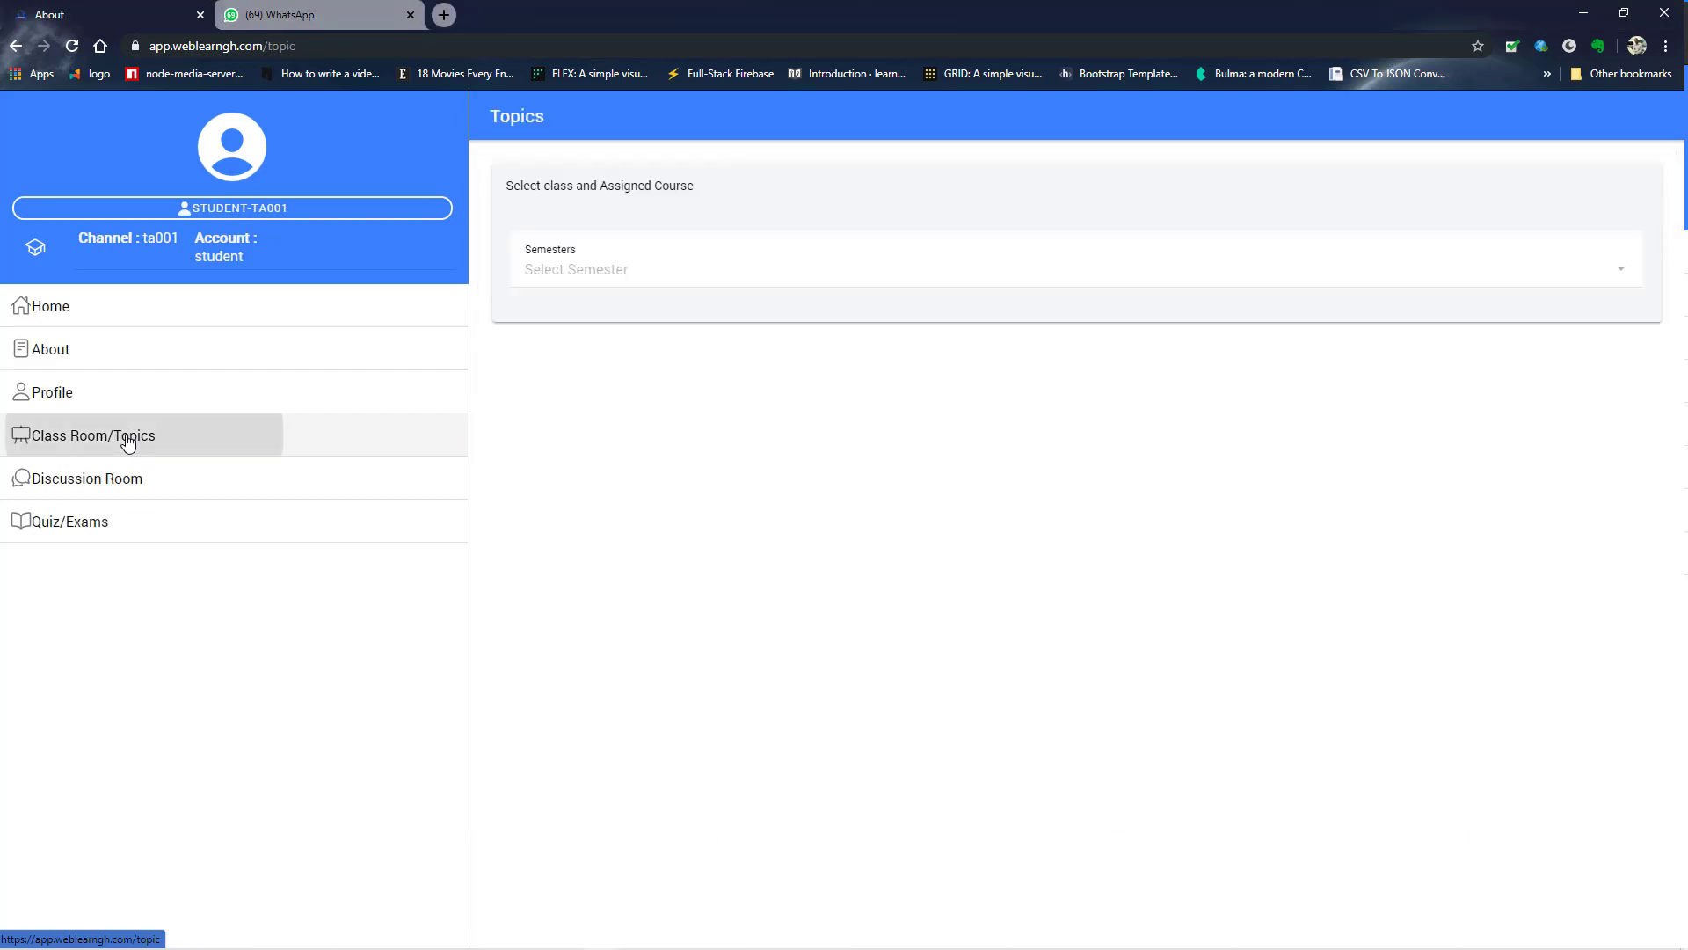
pyautogui.click(618, 278)
pyautogui.click(846, 528)
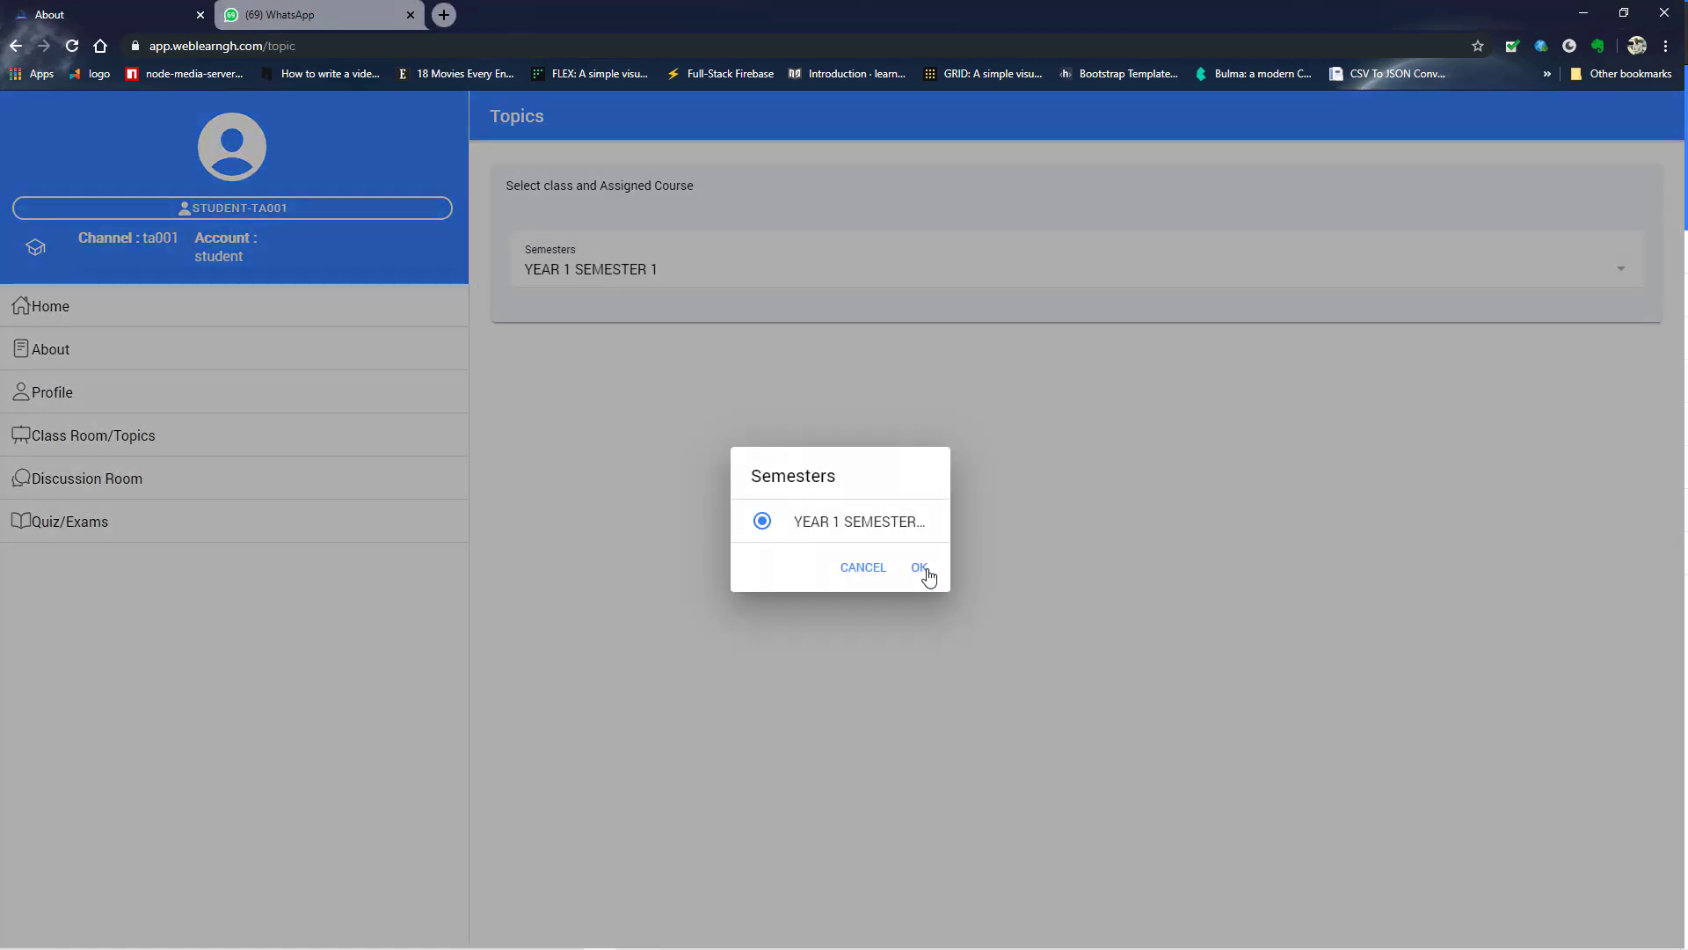
pyautogui.click(920, 567)
pyautogui.click(698, 343)
pyautogui.click(814, 525)
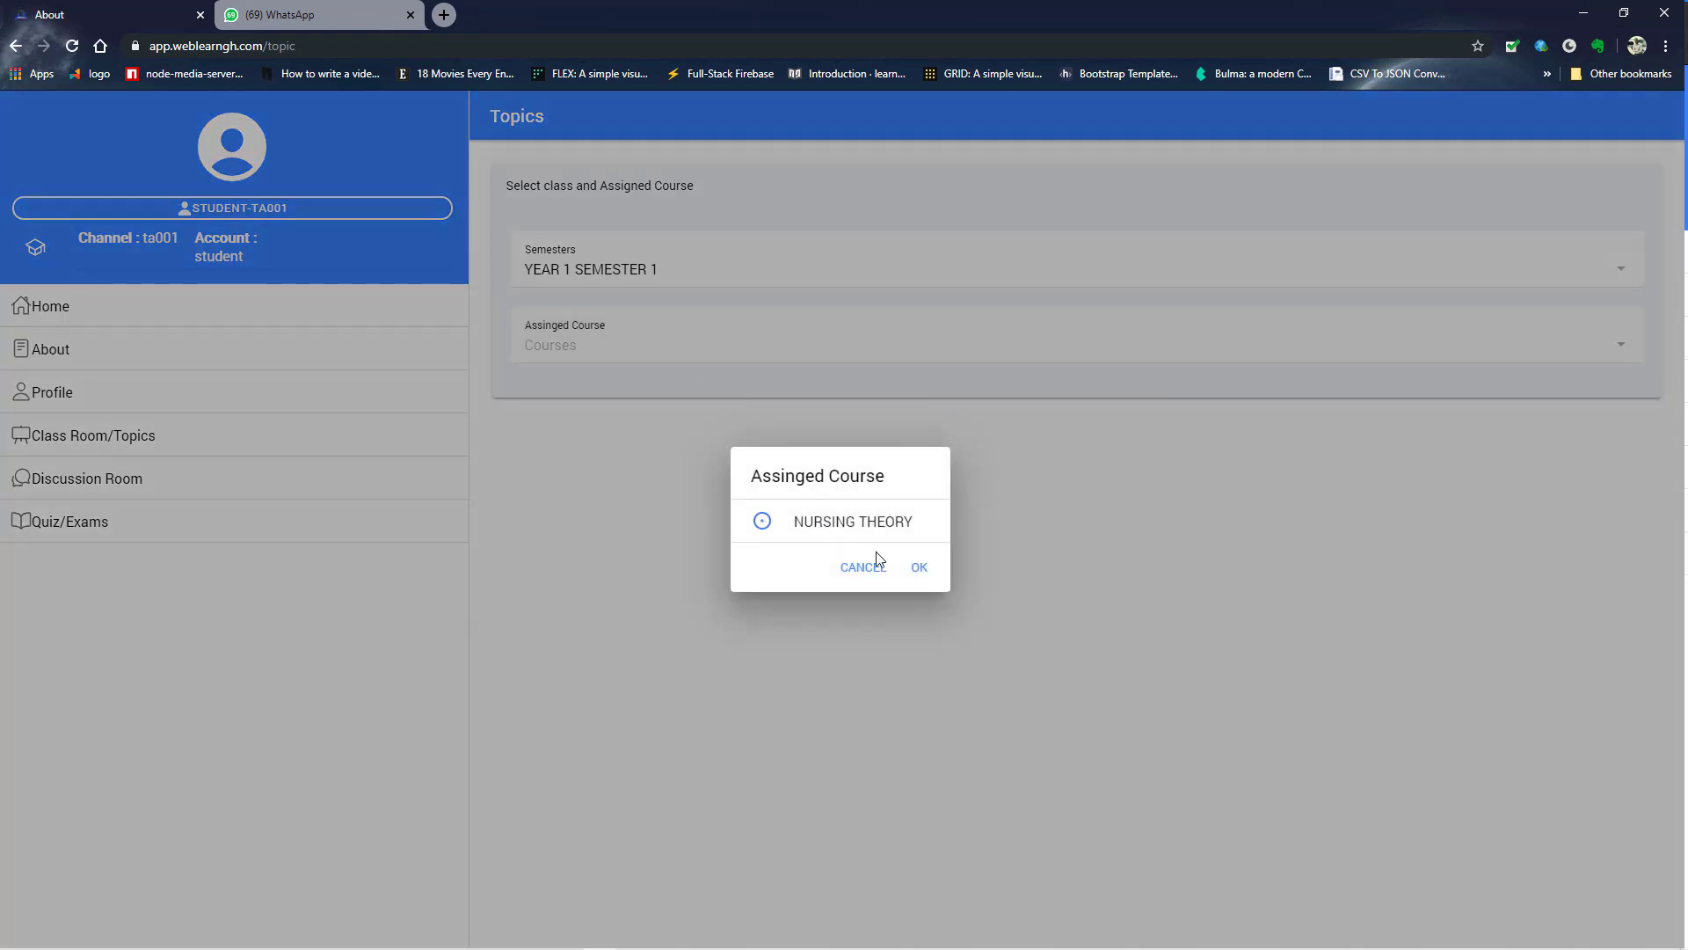
pyautogui.click(920, 569)
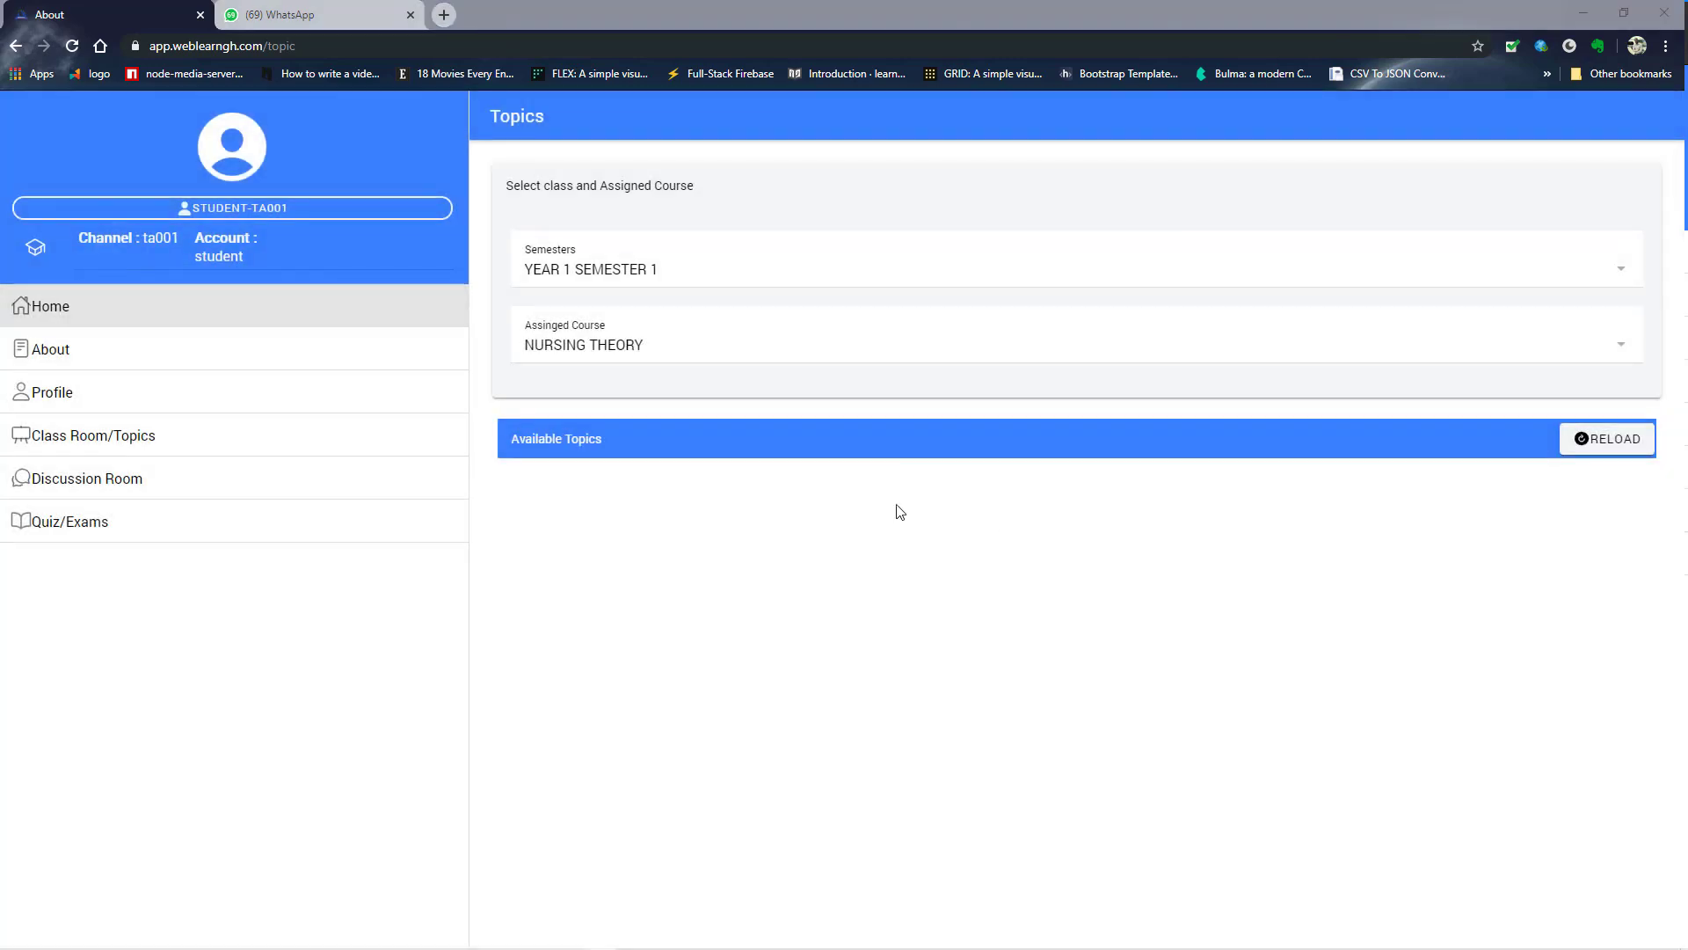
# - In the student's browser, confirm under Profile that the COMMUNITY NURSING LEVEL 100 subscription is accepted
pyautogui.press('super+Tab')
pyautogui.click(196, 257)
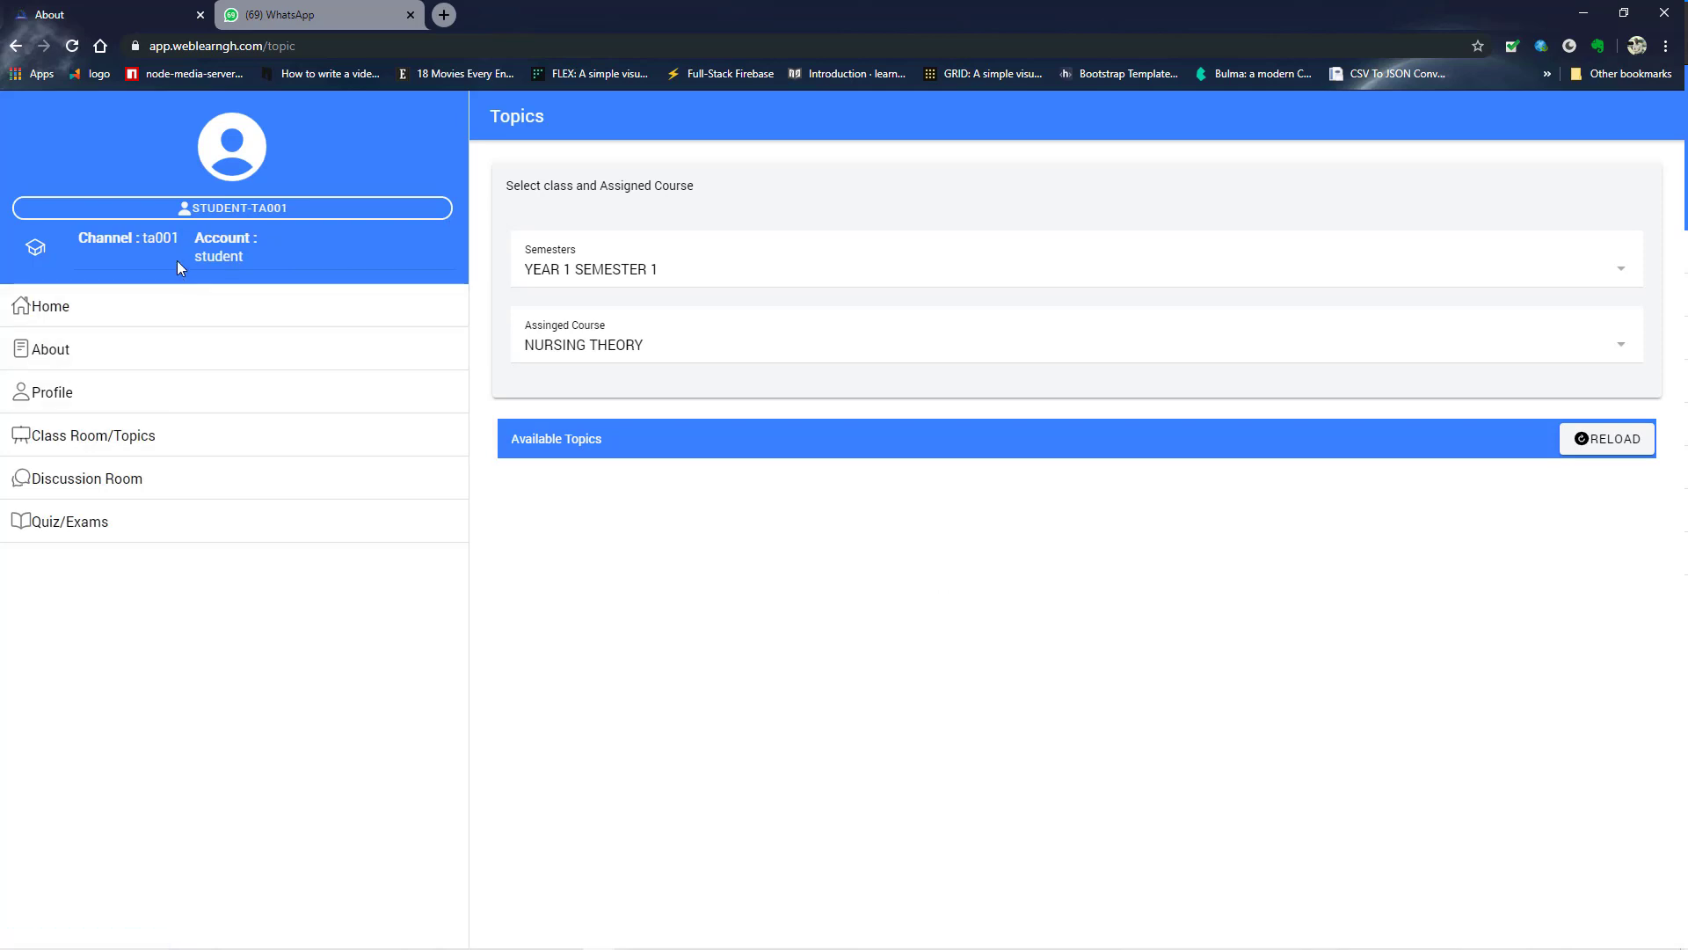
pyautogui.click(216, 403)
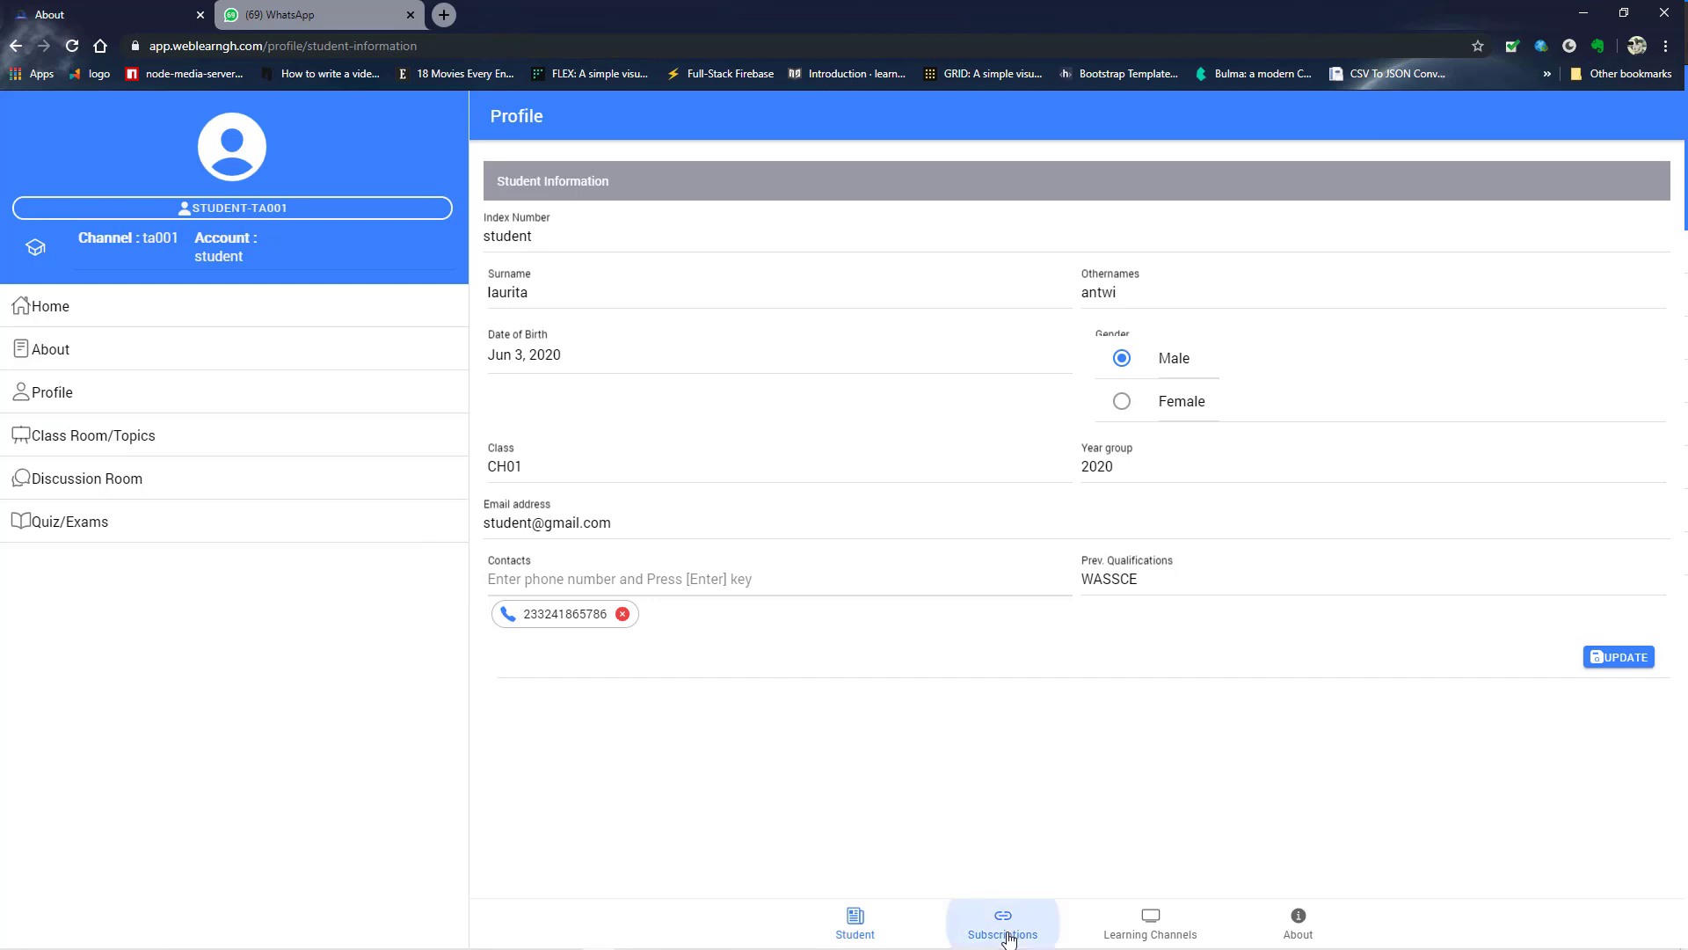
pyautogui.click(989, 910)
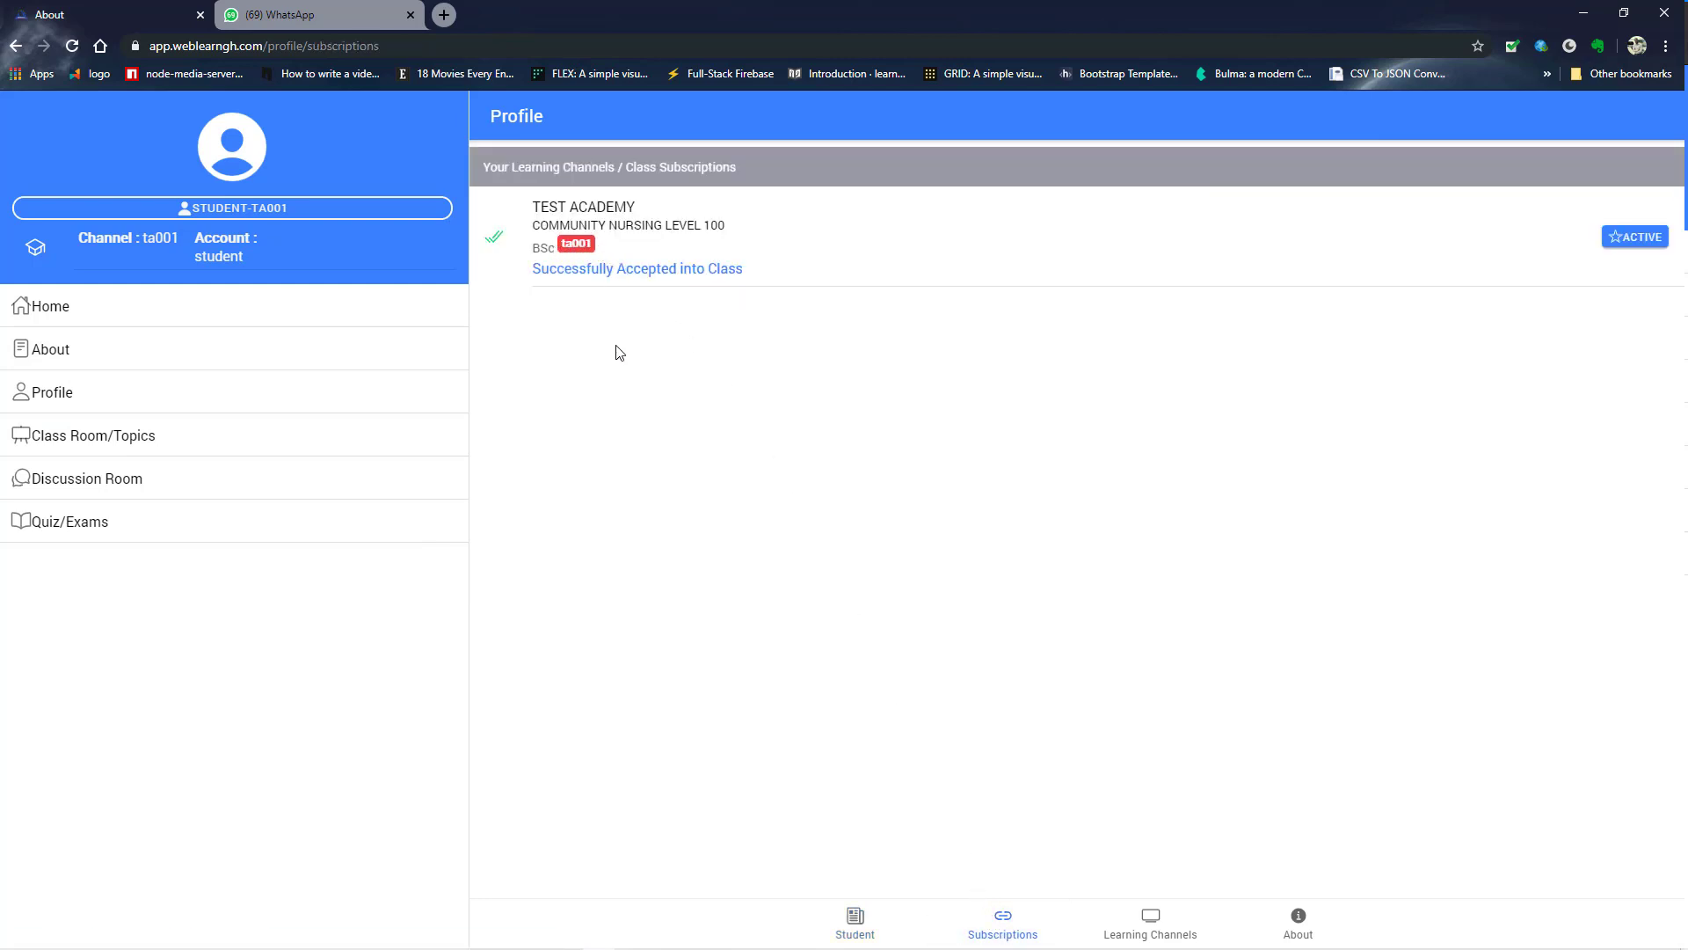
pyautogui.click(81, 305)
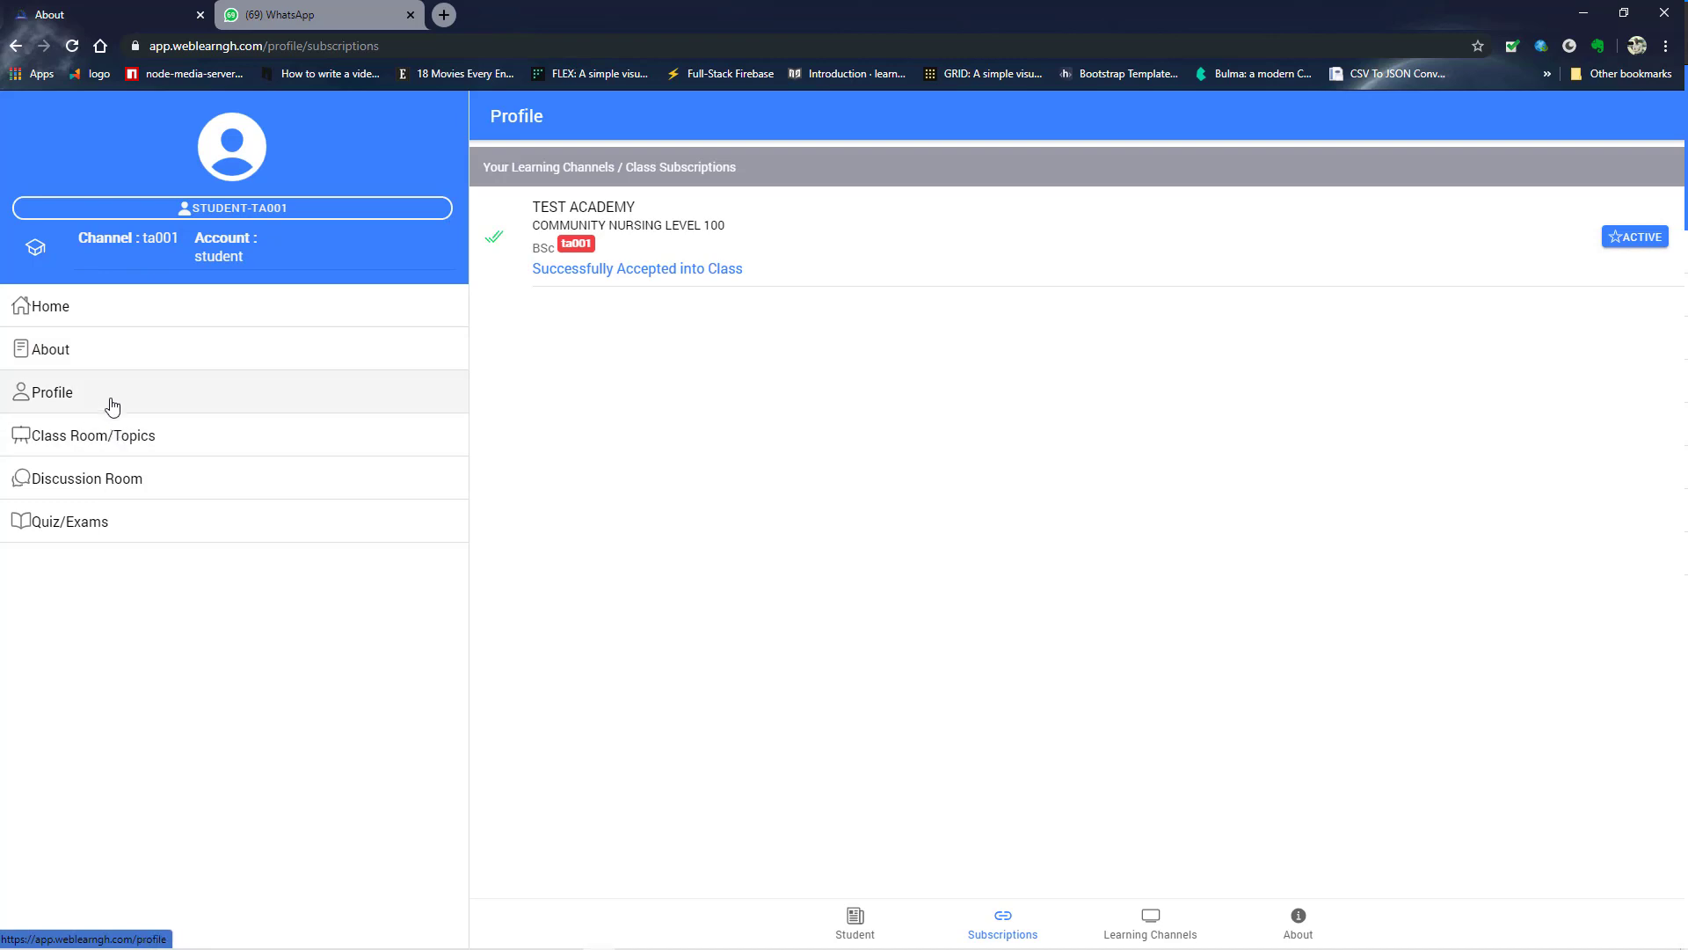
# - Return to Class Room/Topics and select YEAR 1 SEMESTER 1 again
pyautogui.click(117, 434)
pyautogui.click(666, 270)
pyautogui.click(834, 520)
pyautogui.click(919, 568)
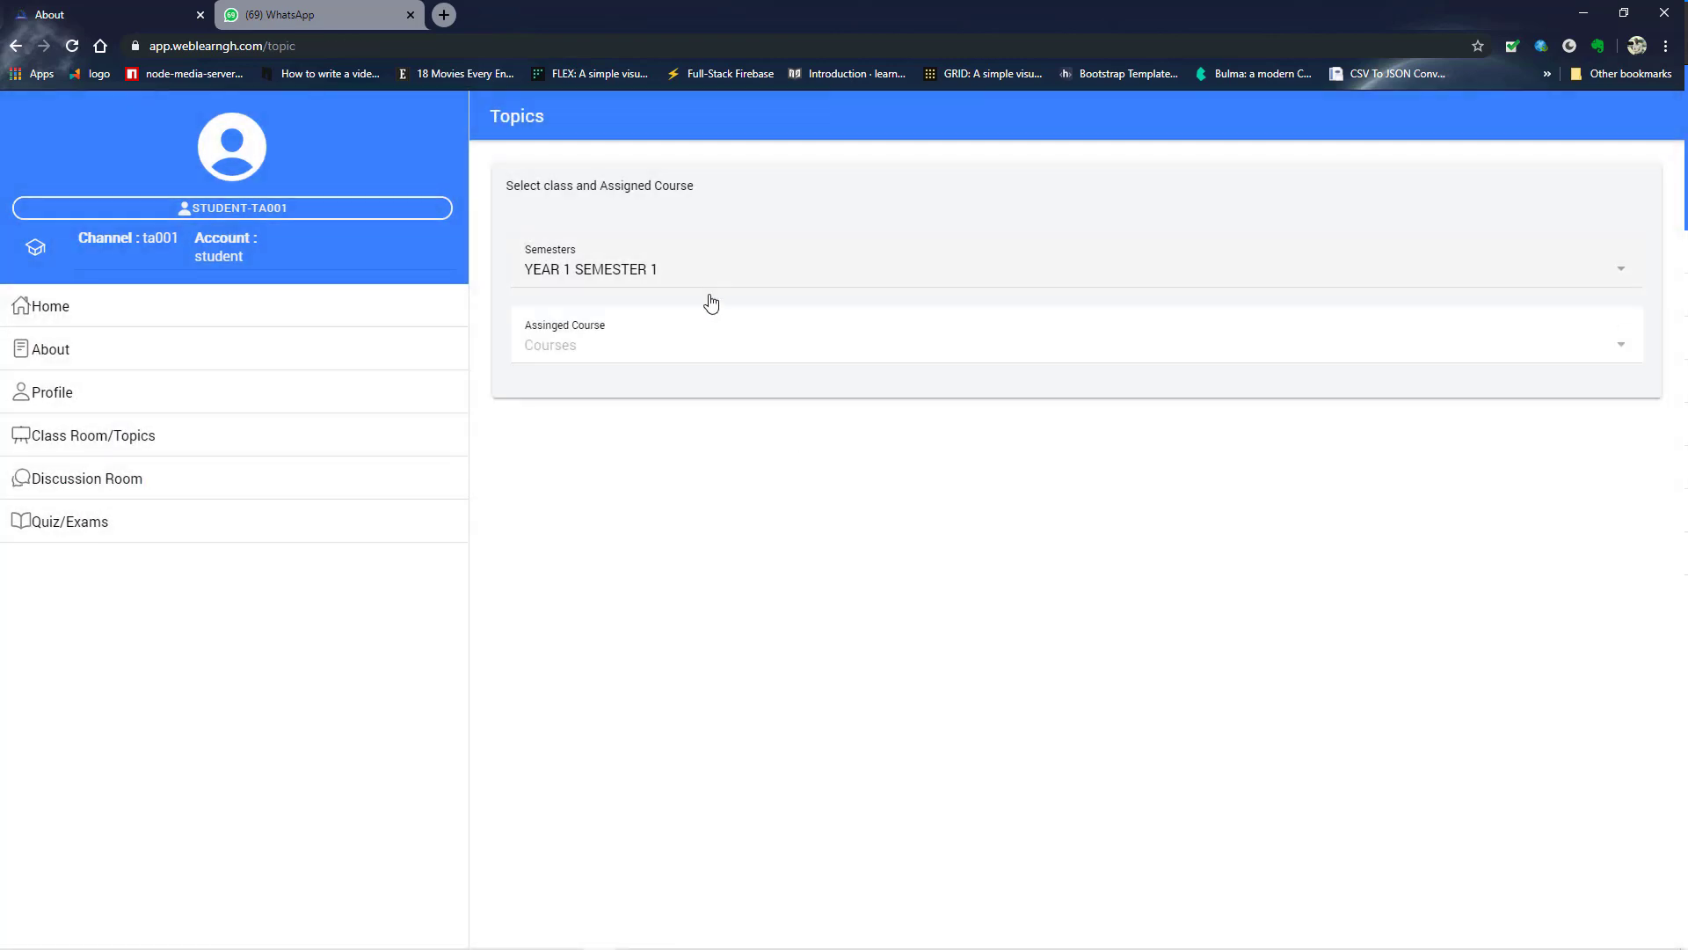
# - Pick NURSING THEORY as the assigned course and open the STUDENT-TA001 account menu
pyautogui.click(742, 354)
pyautogui.click(844, 525)
pyautogui.click(919, 568)
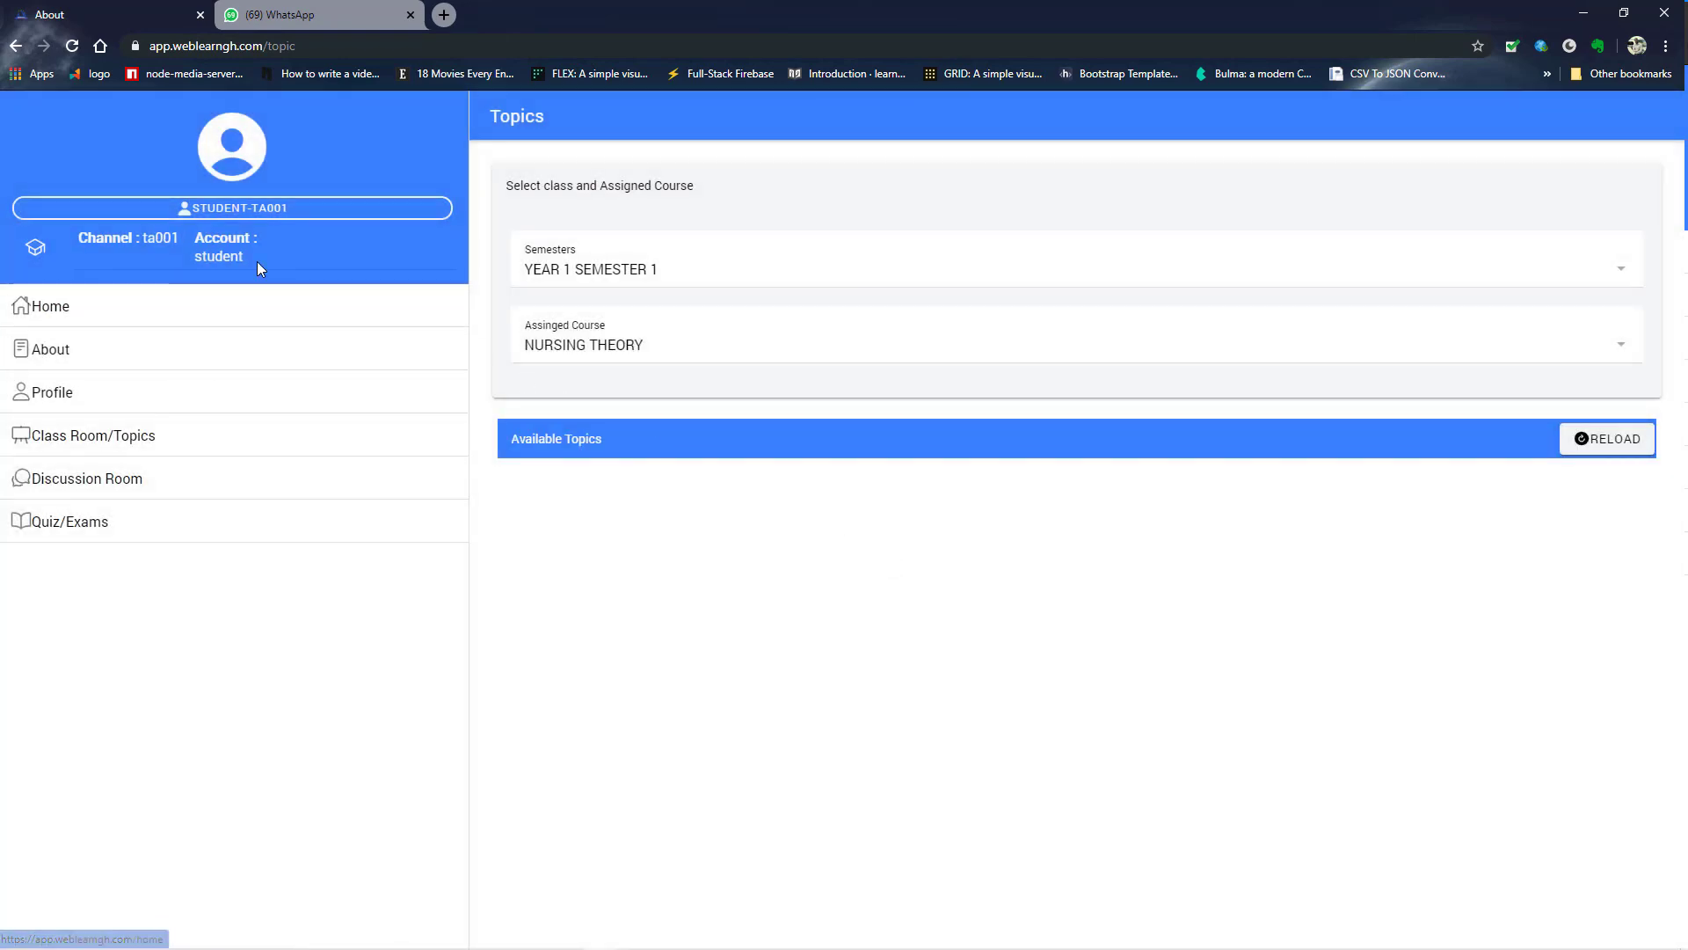
pyautogui.click(256, 210)
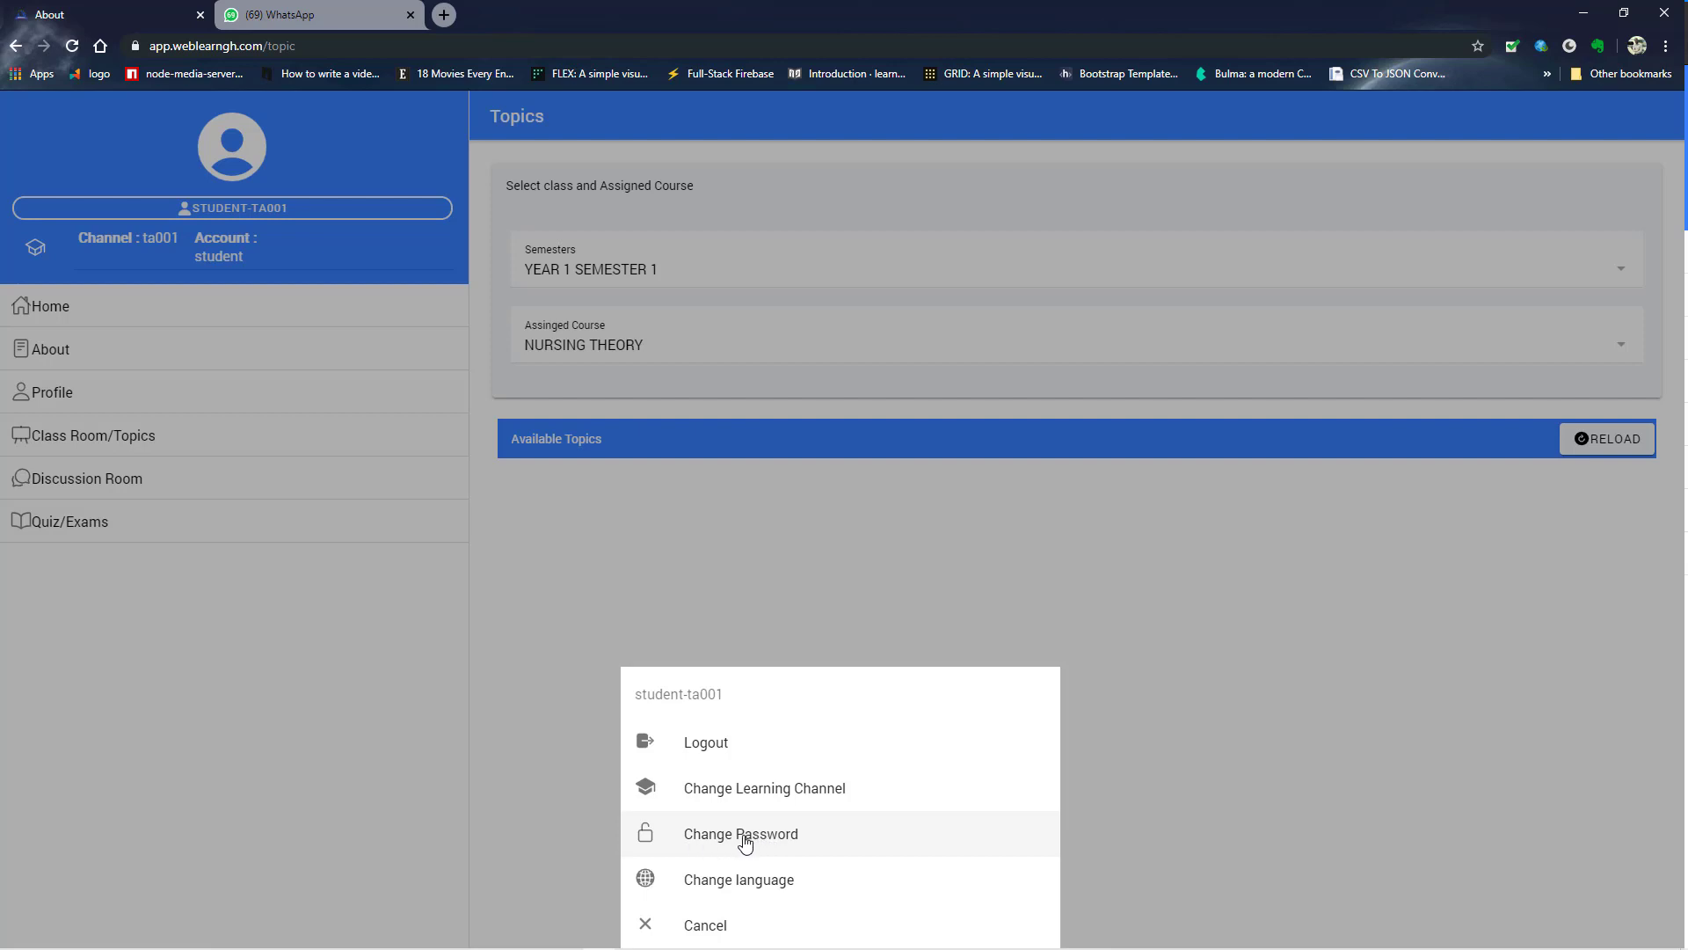
# - Change the student's password by entering the current password and the new one twice
pyautogui.click(747, 837)
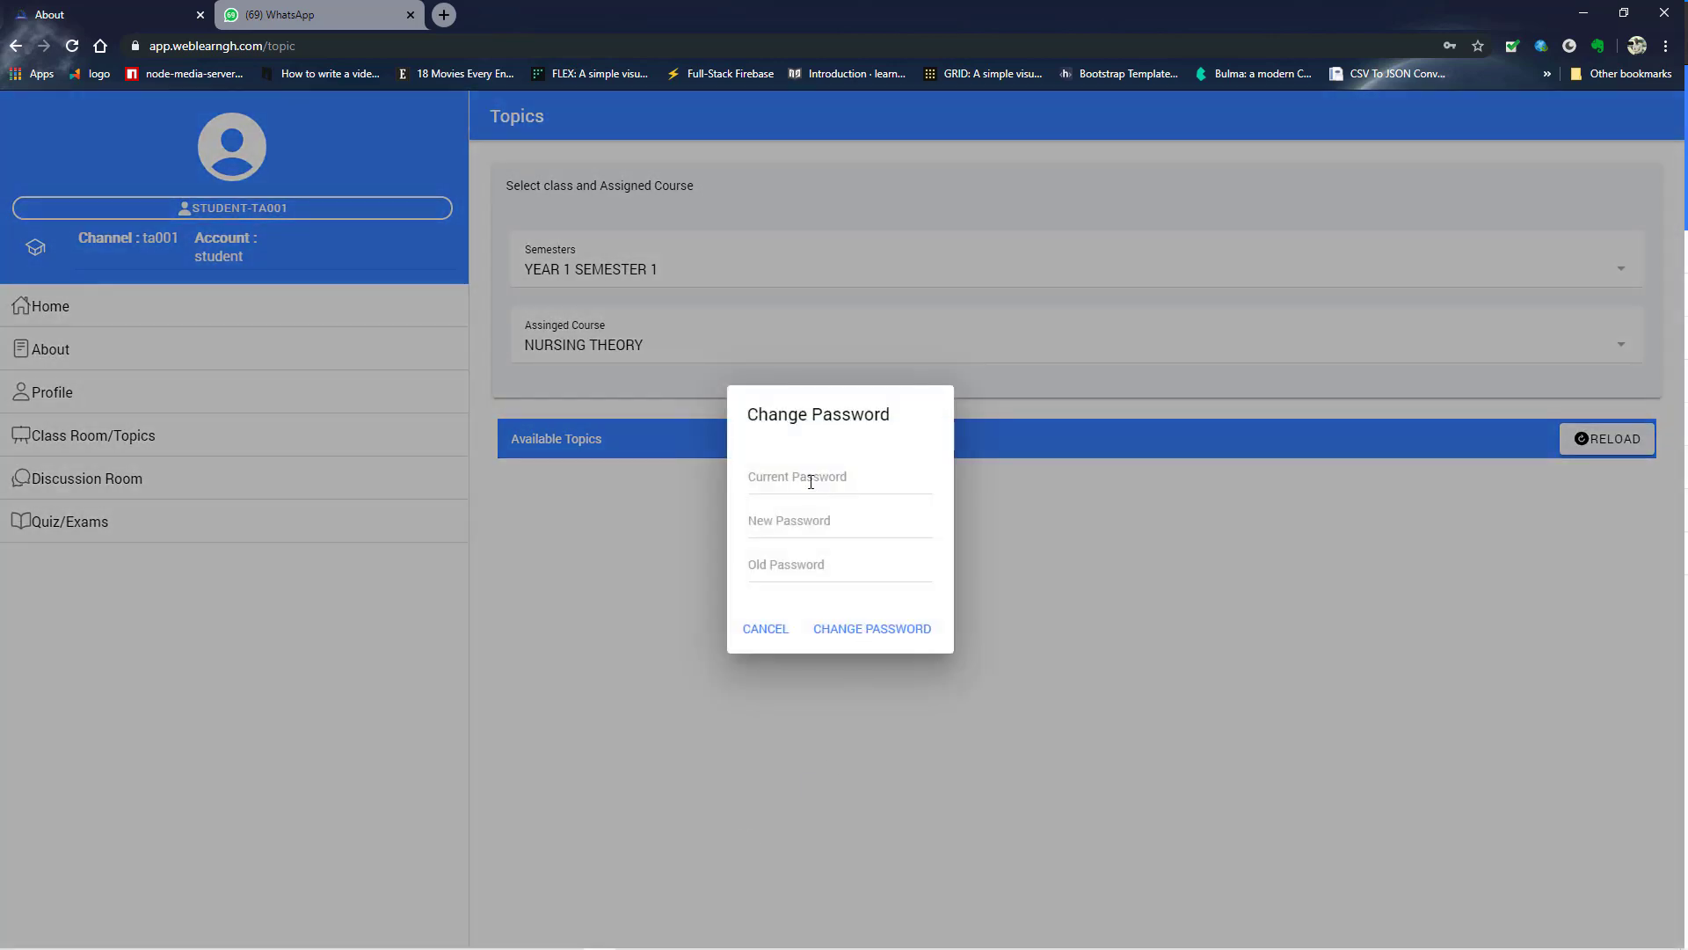
pyautogui.click(803, 473)
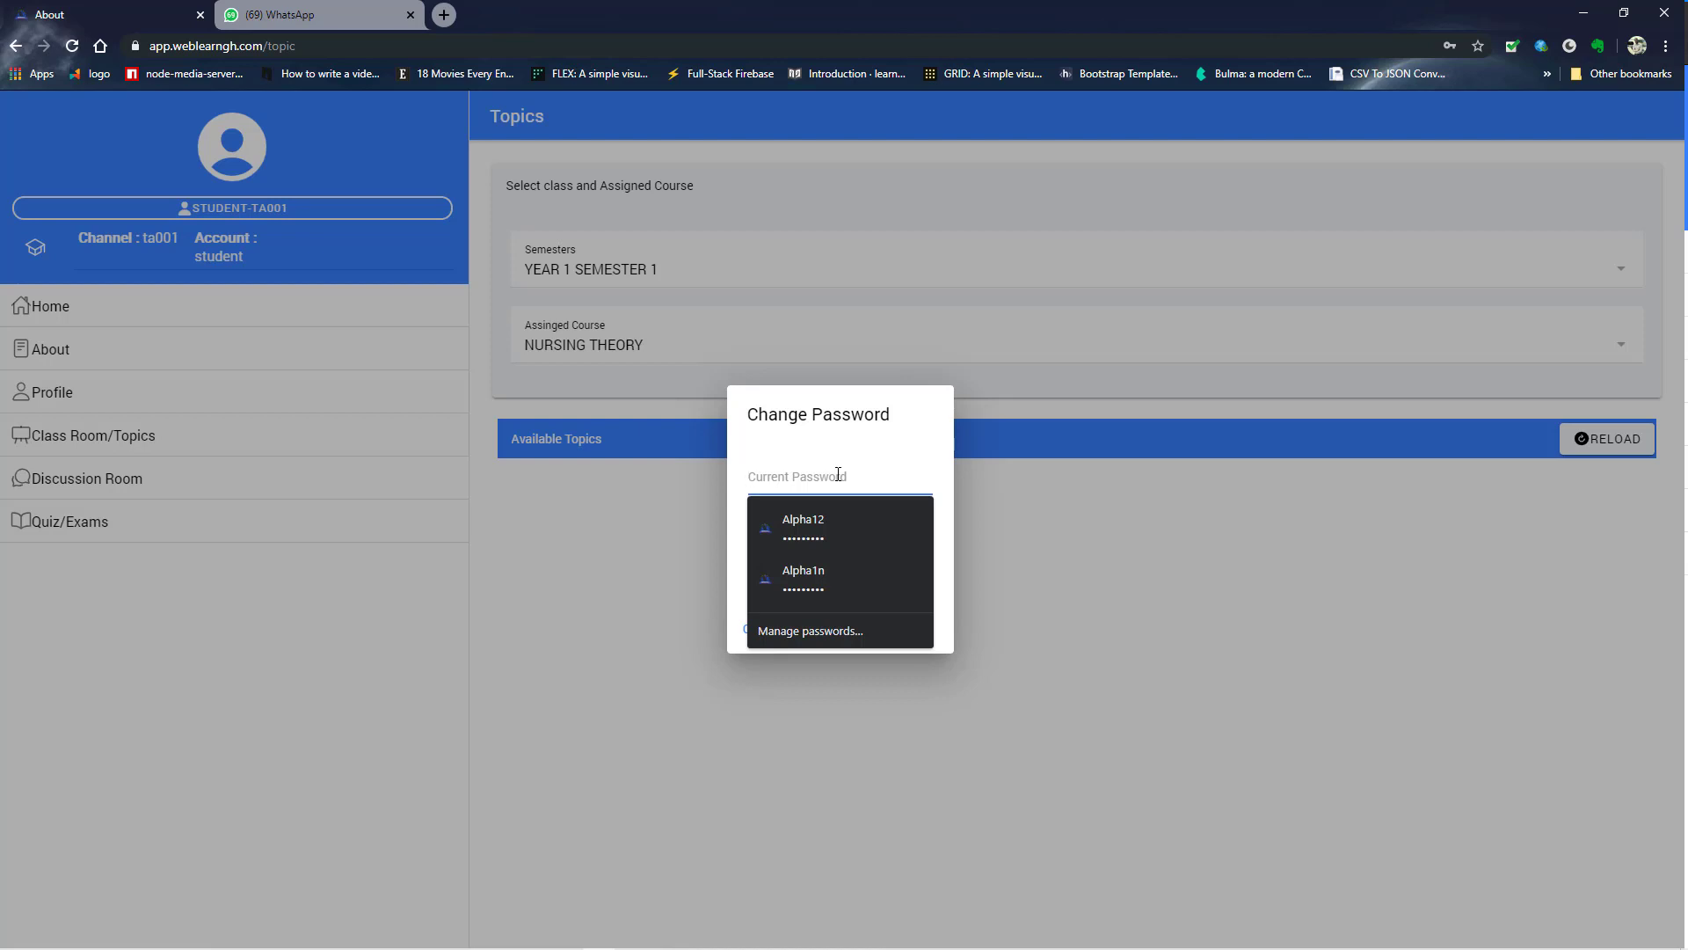
pyautogui.write('A')
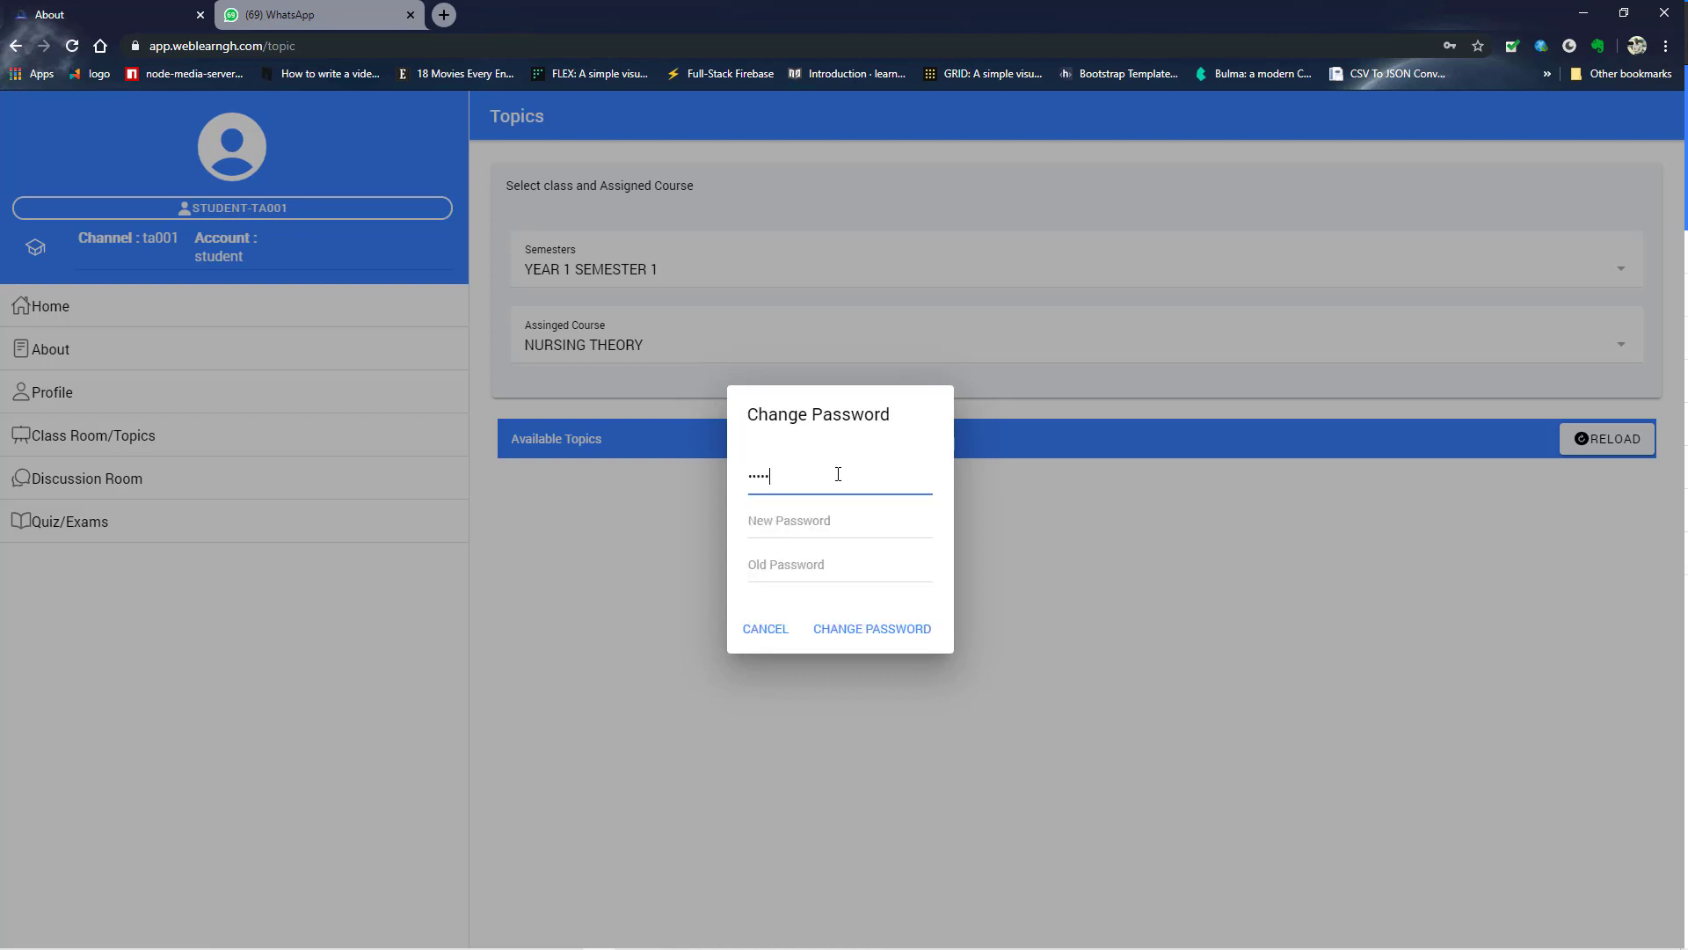
pyautogui.write('a')
pyautogui.press('Tab')
pyautogui.write('aa')
pyautogui.press('Tab')
pyautogui.write('aa')
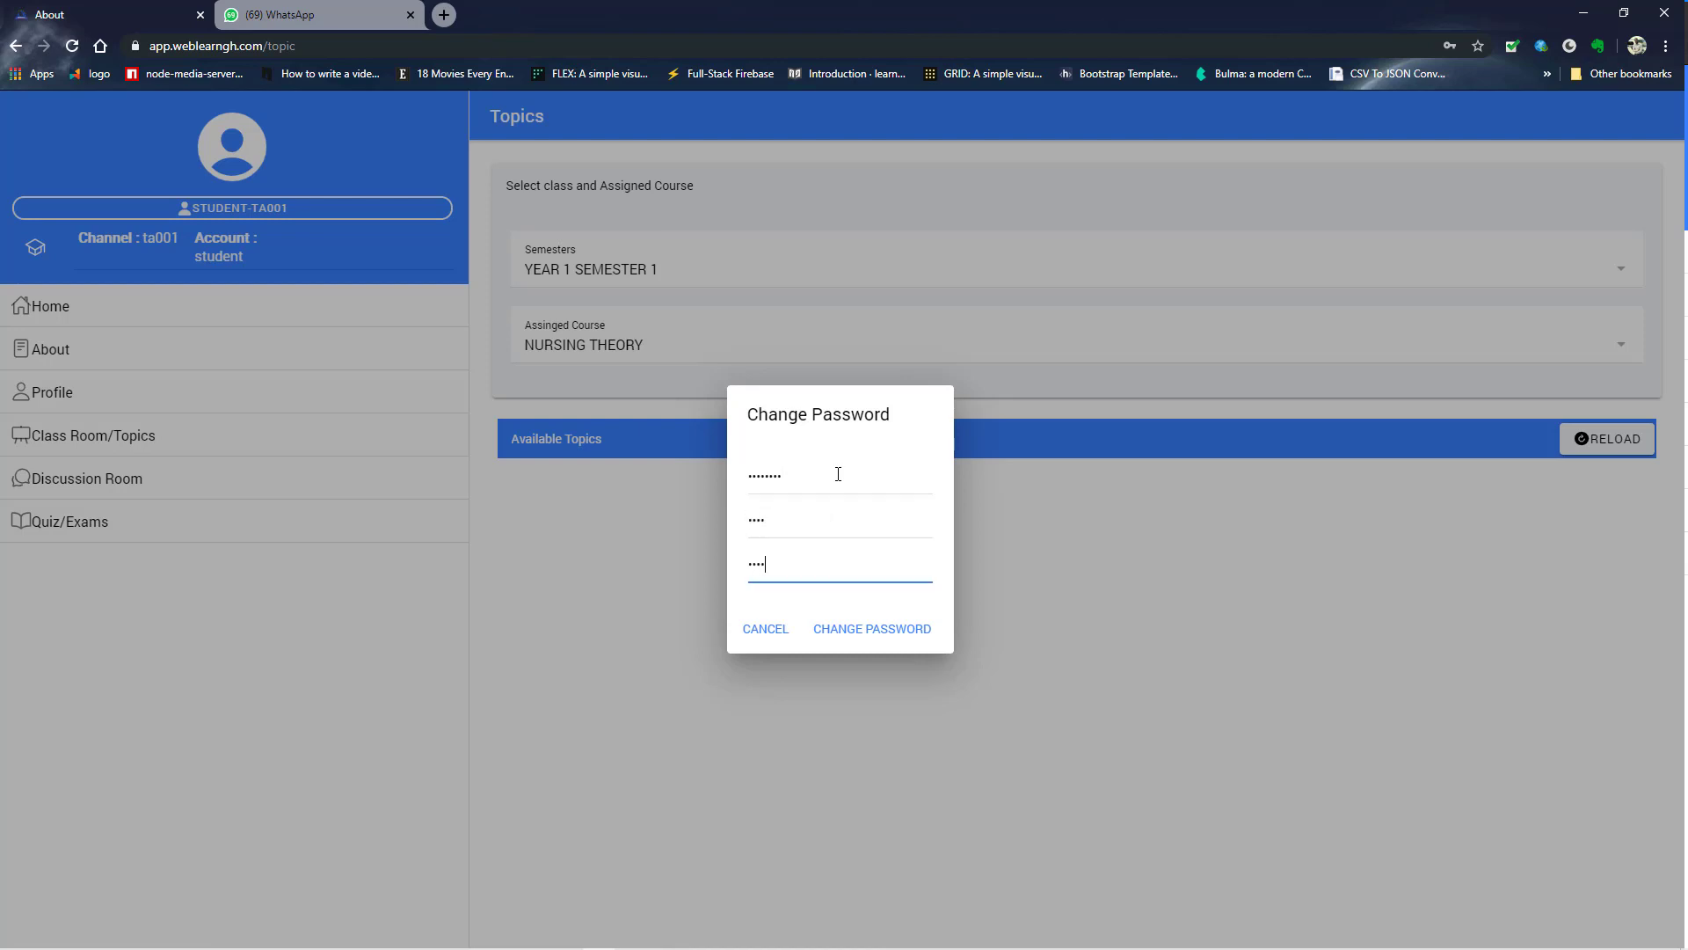
pyautogui.click(873, 633)
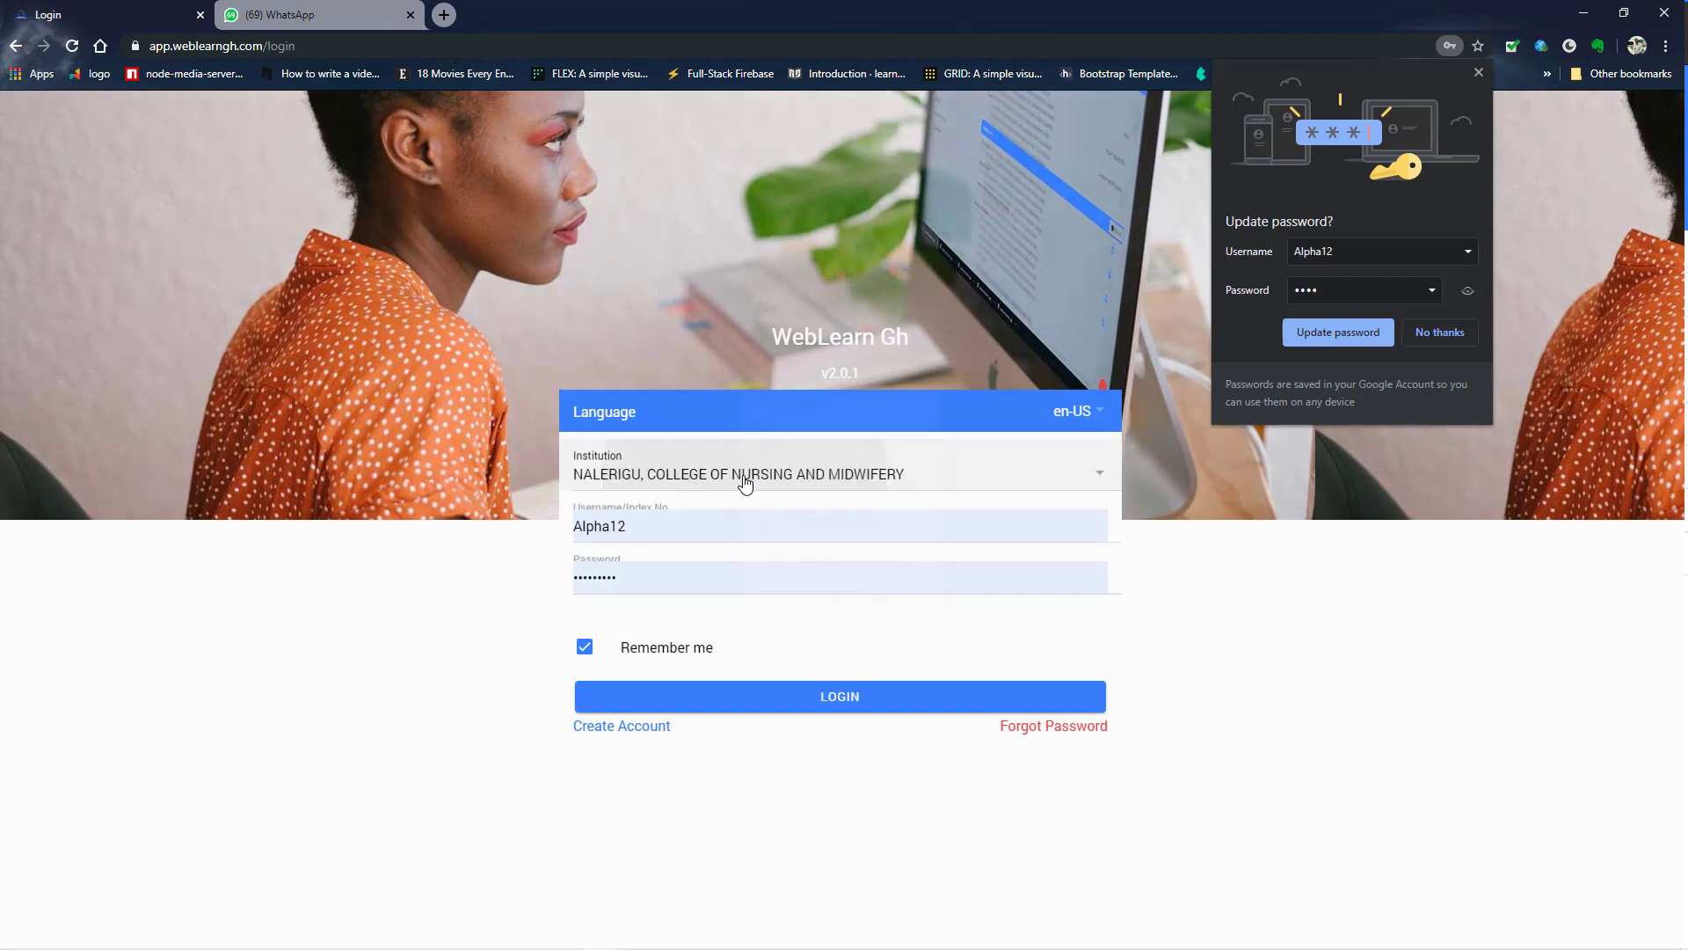
# - Log in to TEST ACADEMY with the student username and the new password
pyautogui.click(742, 480)
pyautogui.click(846, 526)
pyautogui.click(917, 652)
pyautogui.moveTo(668, 528); pyautogui.dragTo(539, 538)
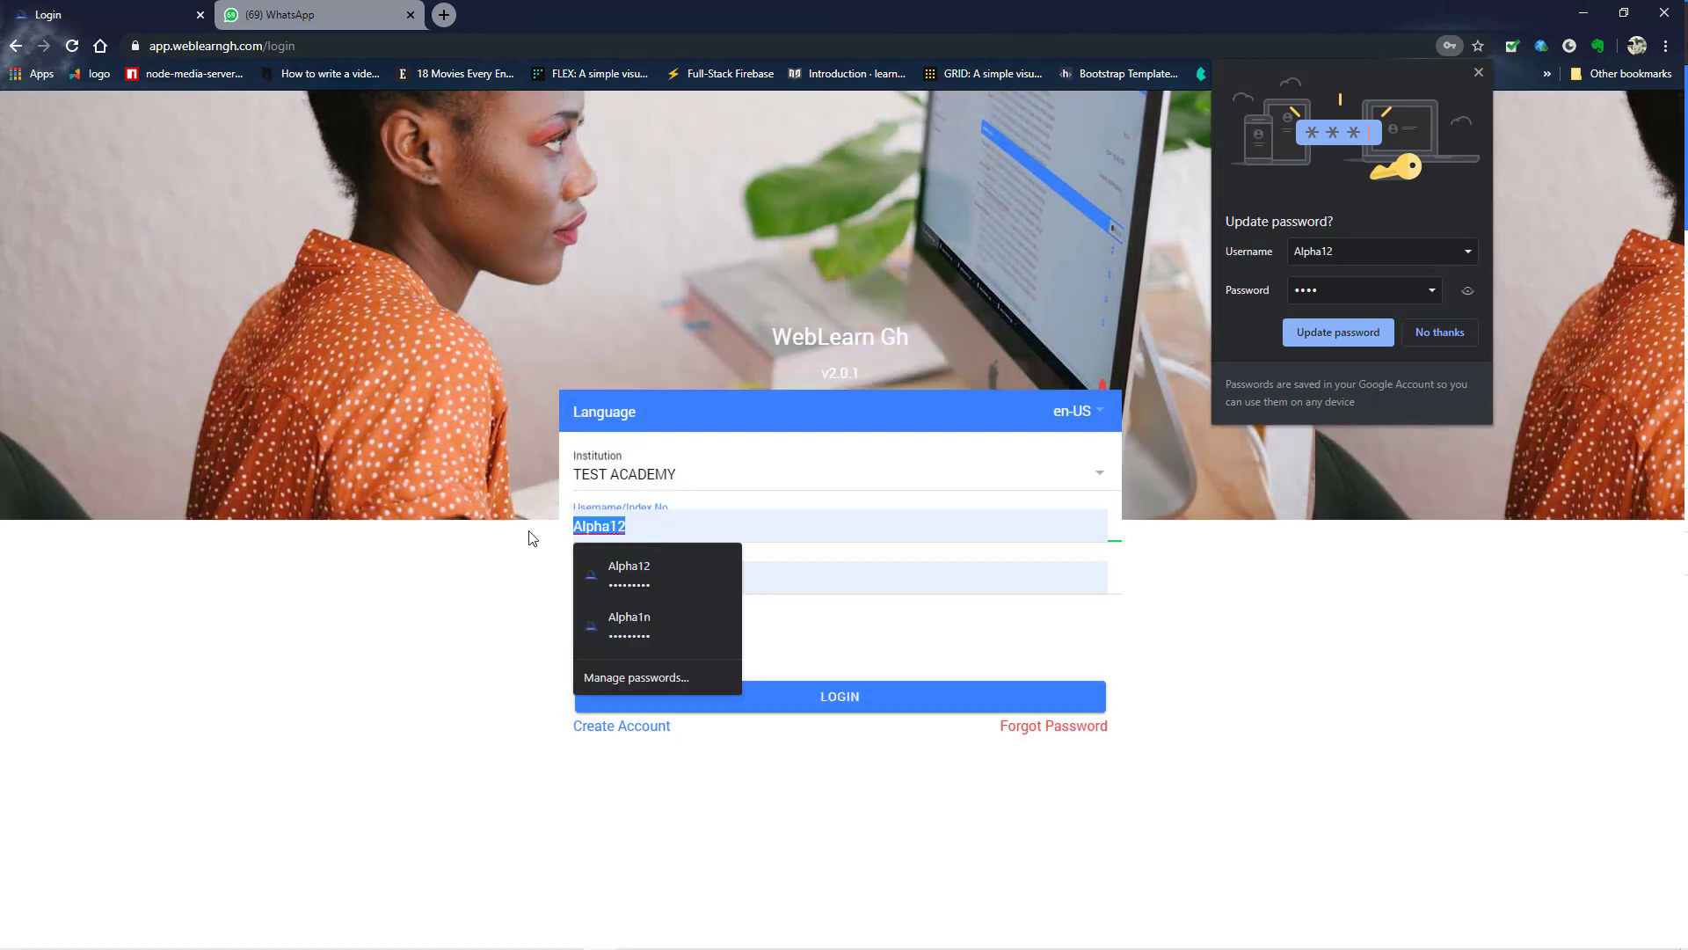
pyautogui.write('student')
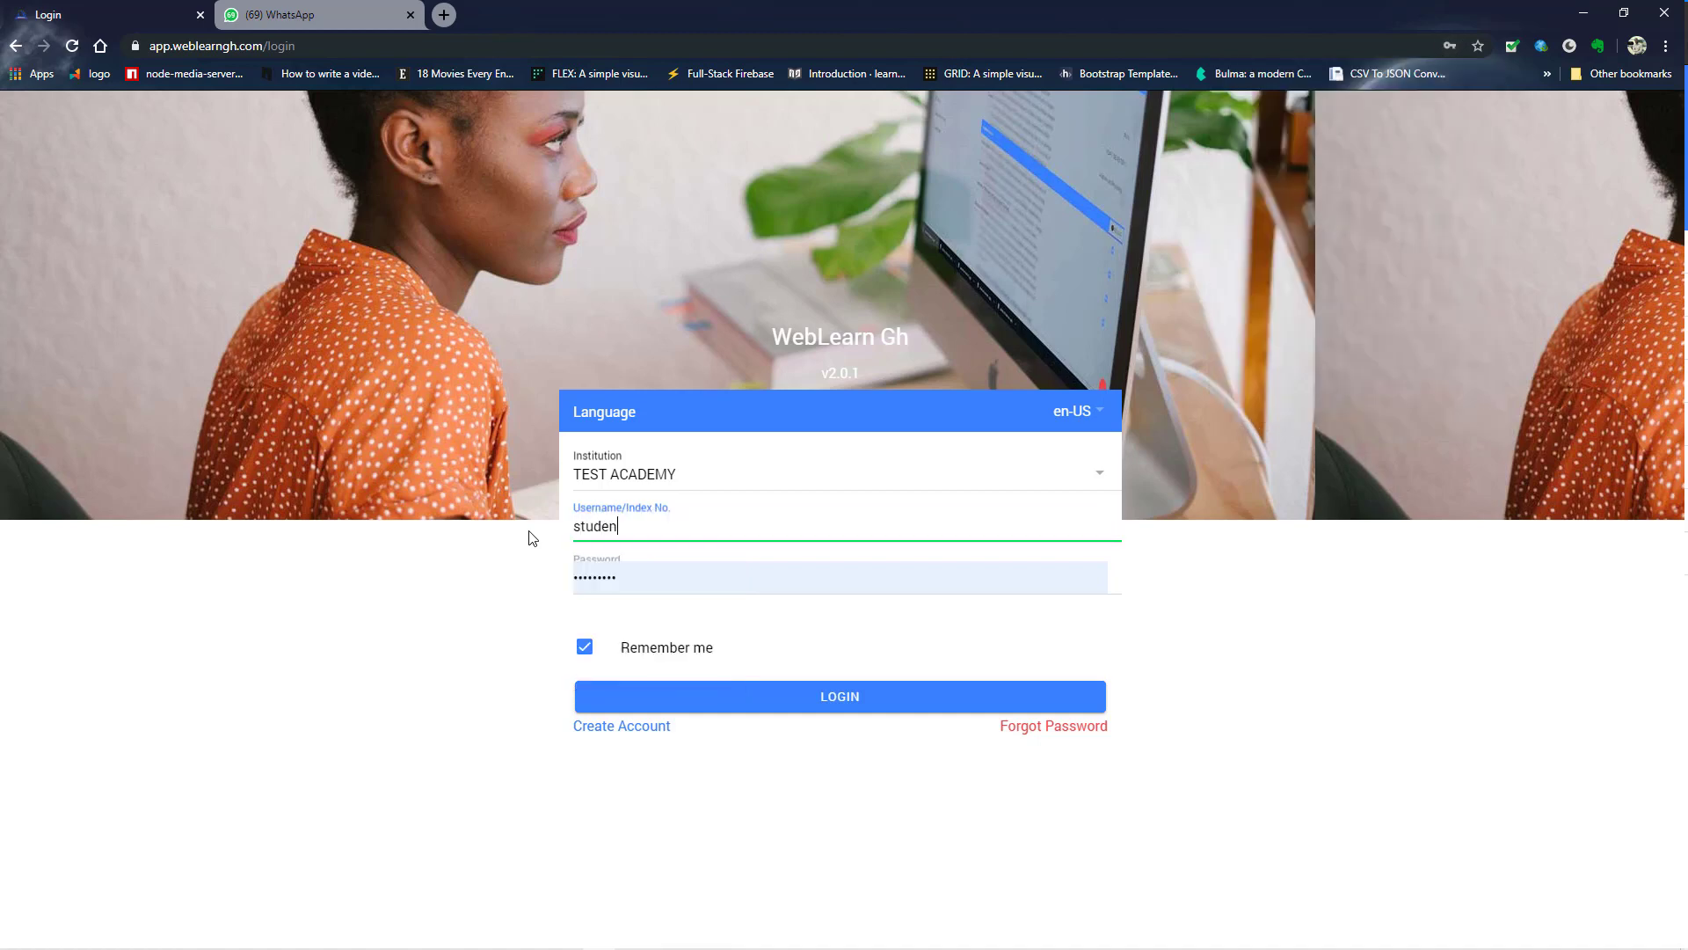
pyautogui.press('Tab')
pyautogui.write('stu')
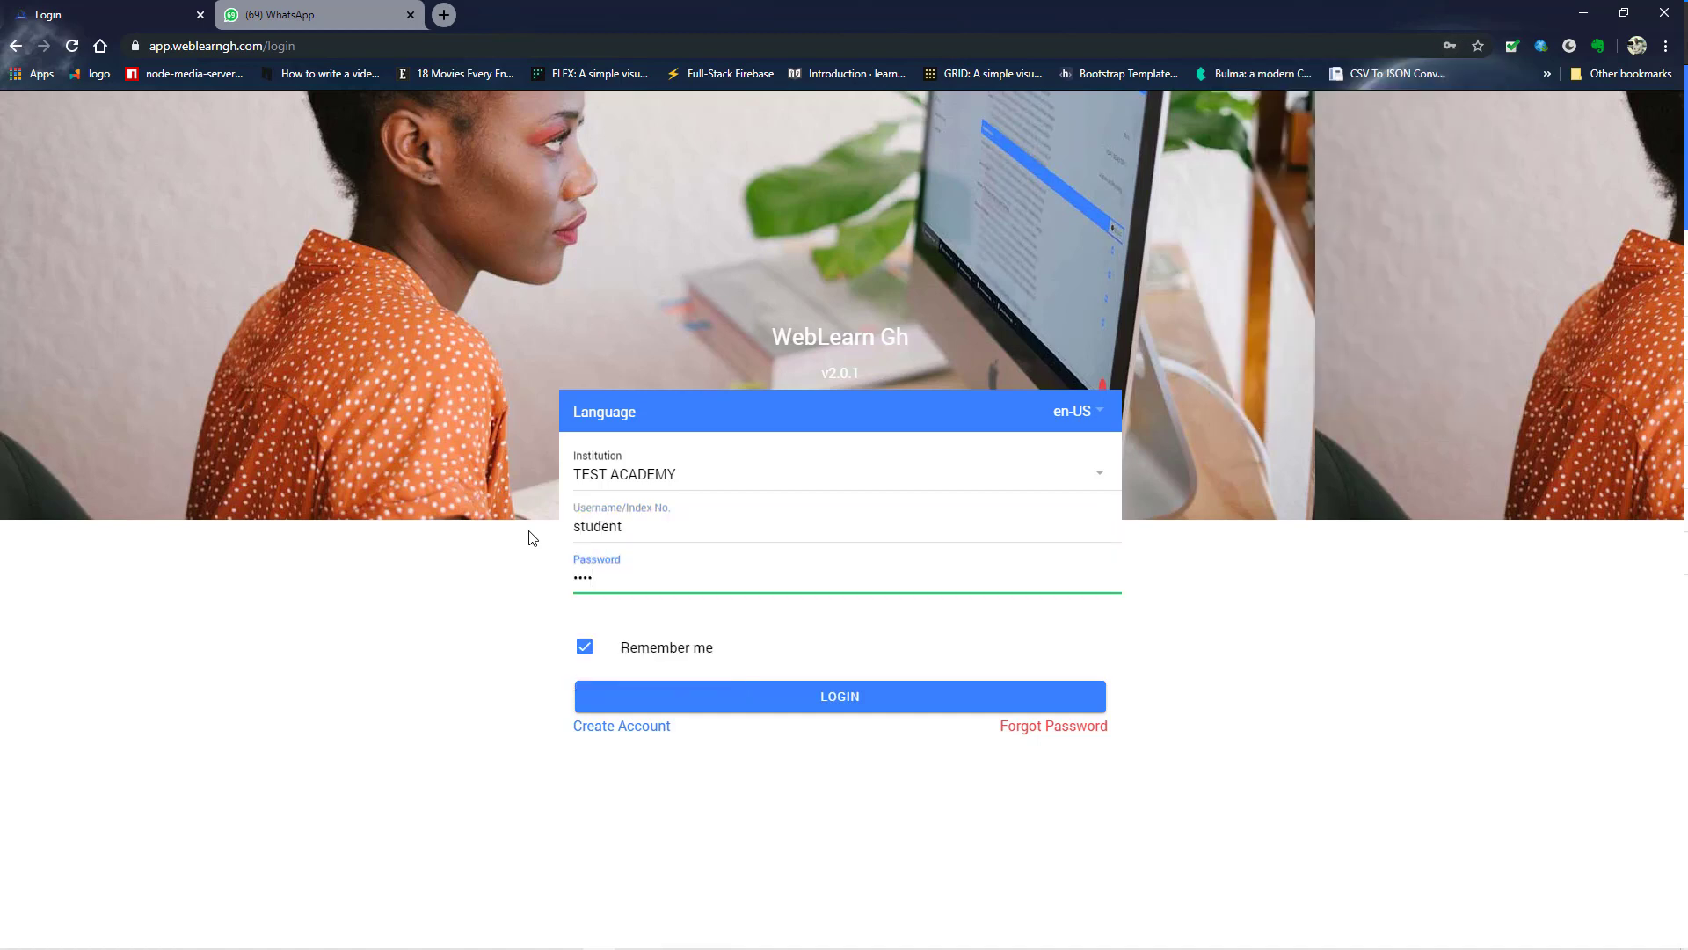
pyautogui.click(670, 699)
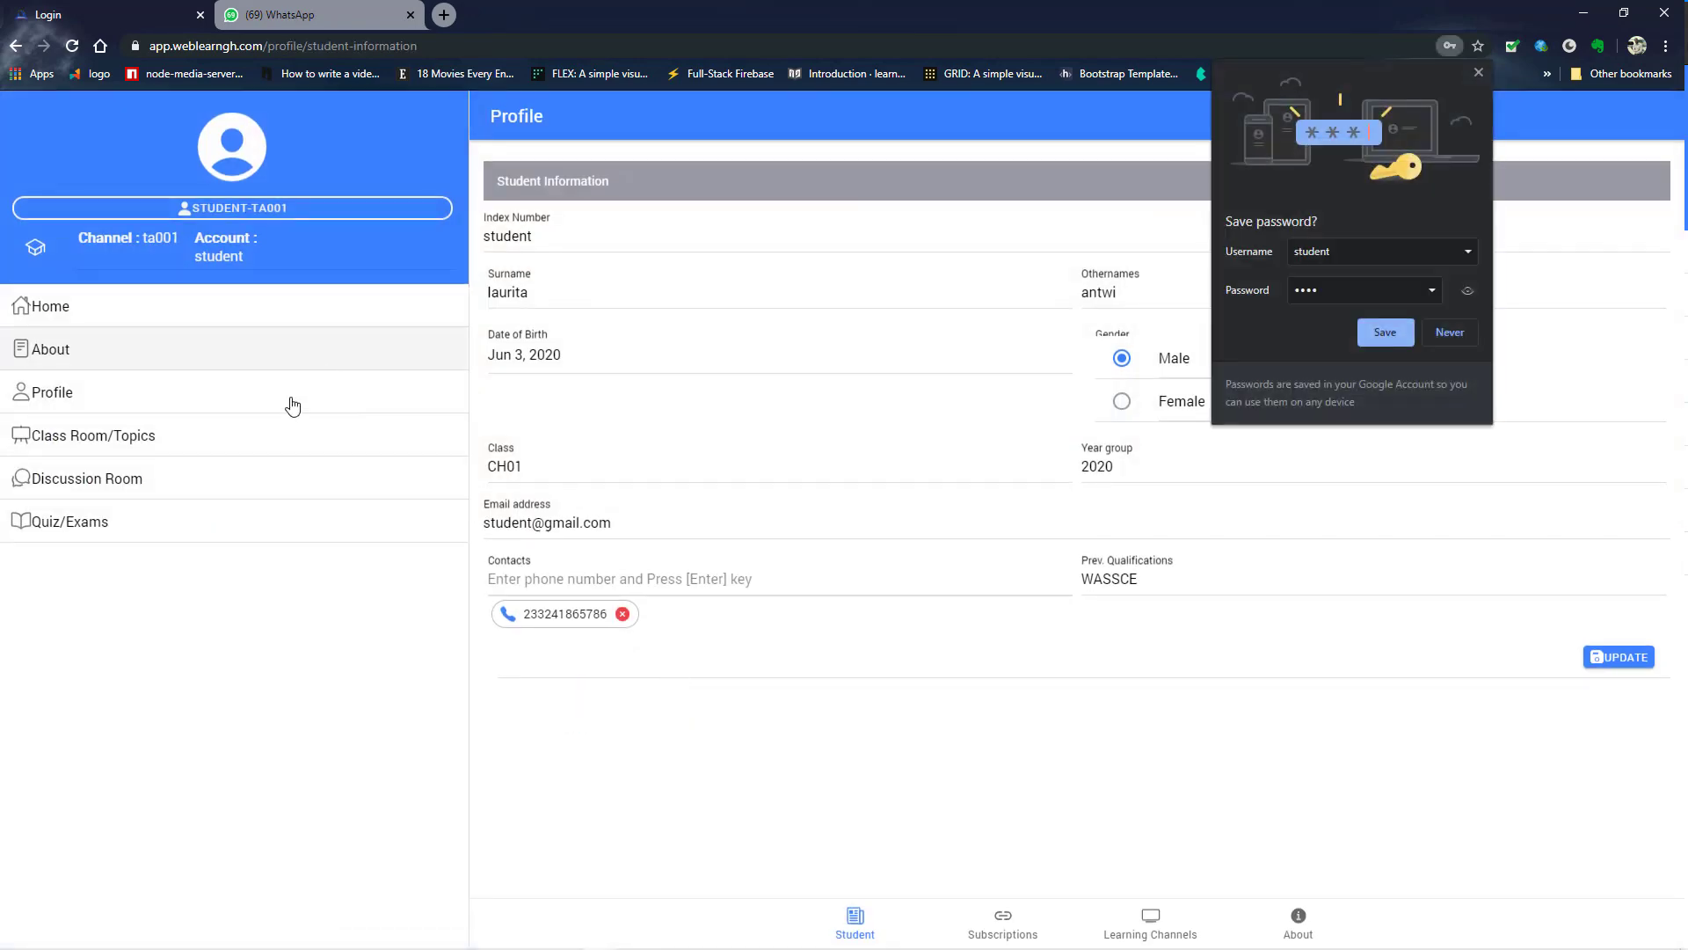
# - Dismiss the save-password prompt and confirm TEST ACADEMY as the student's learning channel
pyautogui.click(1479, 73)
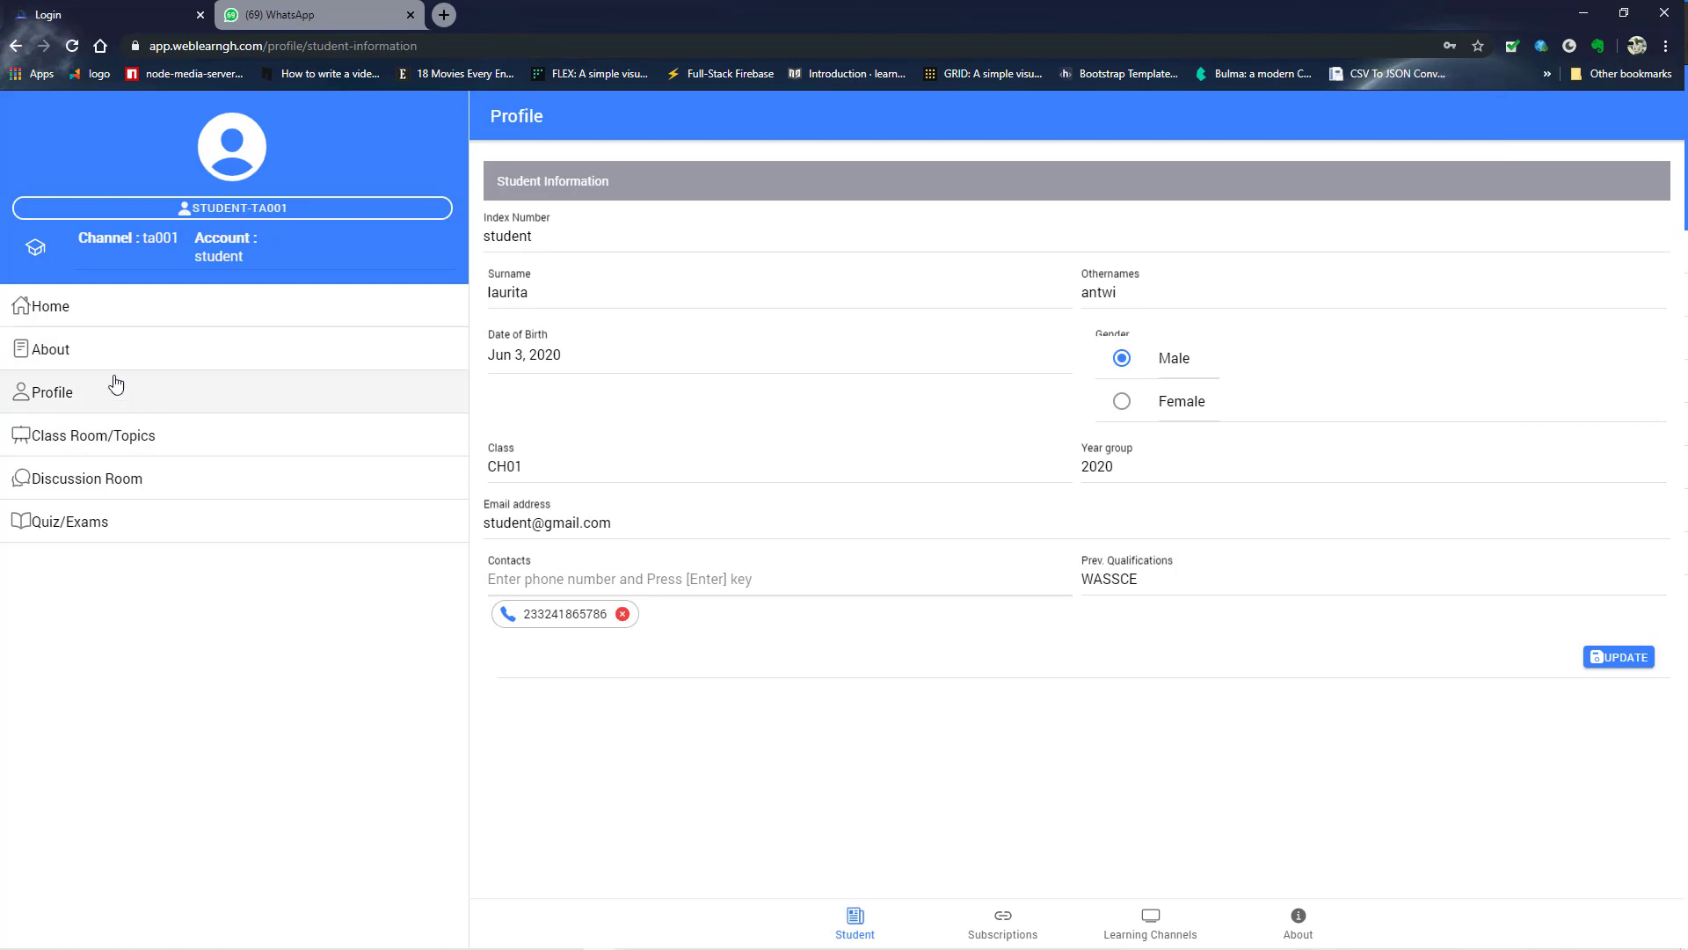
pyautogui.click(246, 211)
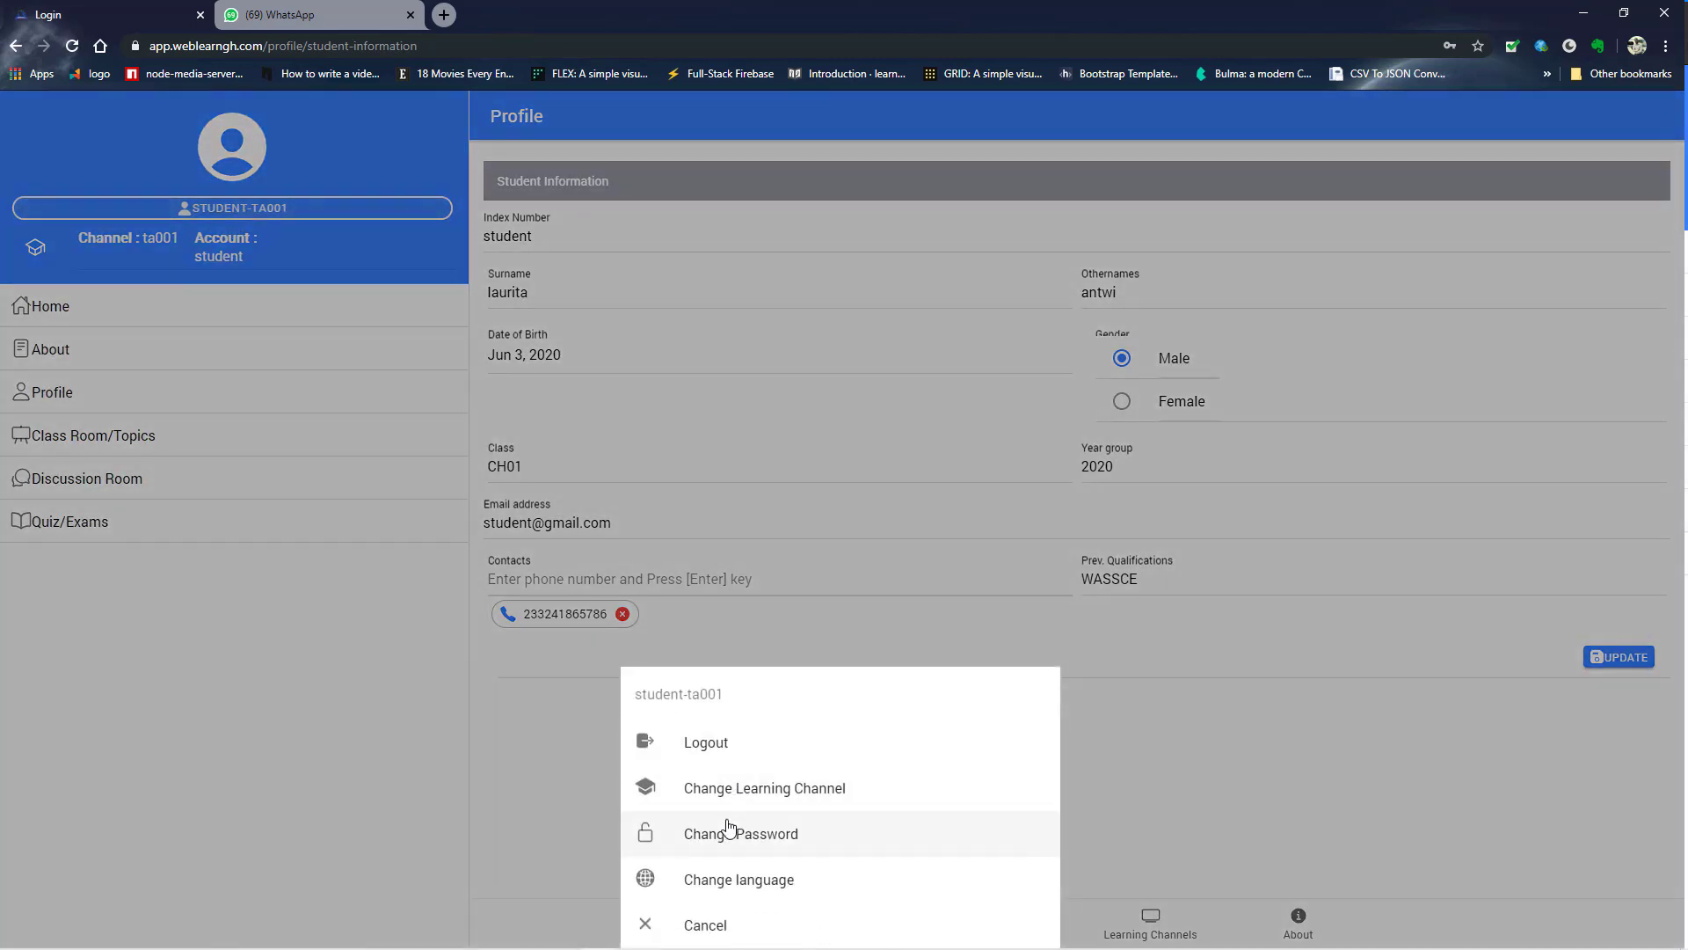
pyautogui.click(699, 796)
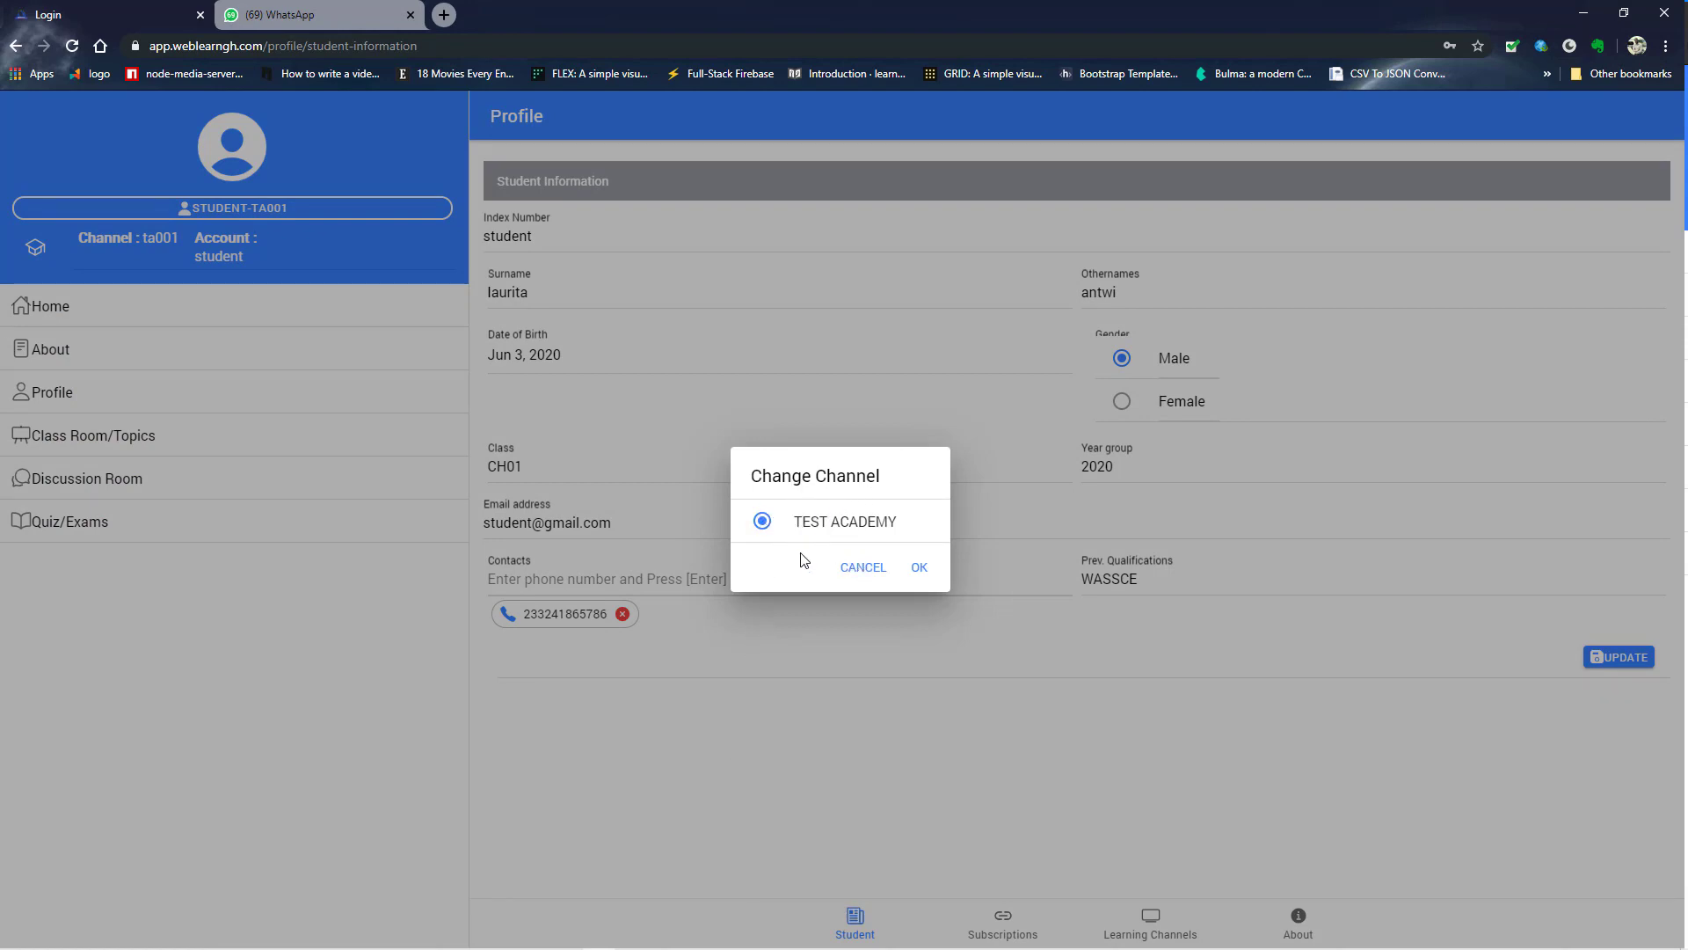
pyautogui.click(917, 570)
pyautogui.scroll(-2, 774, 598)
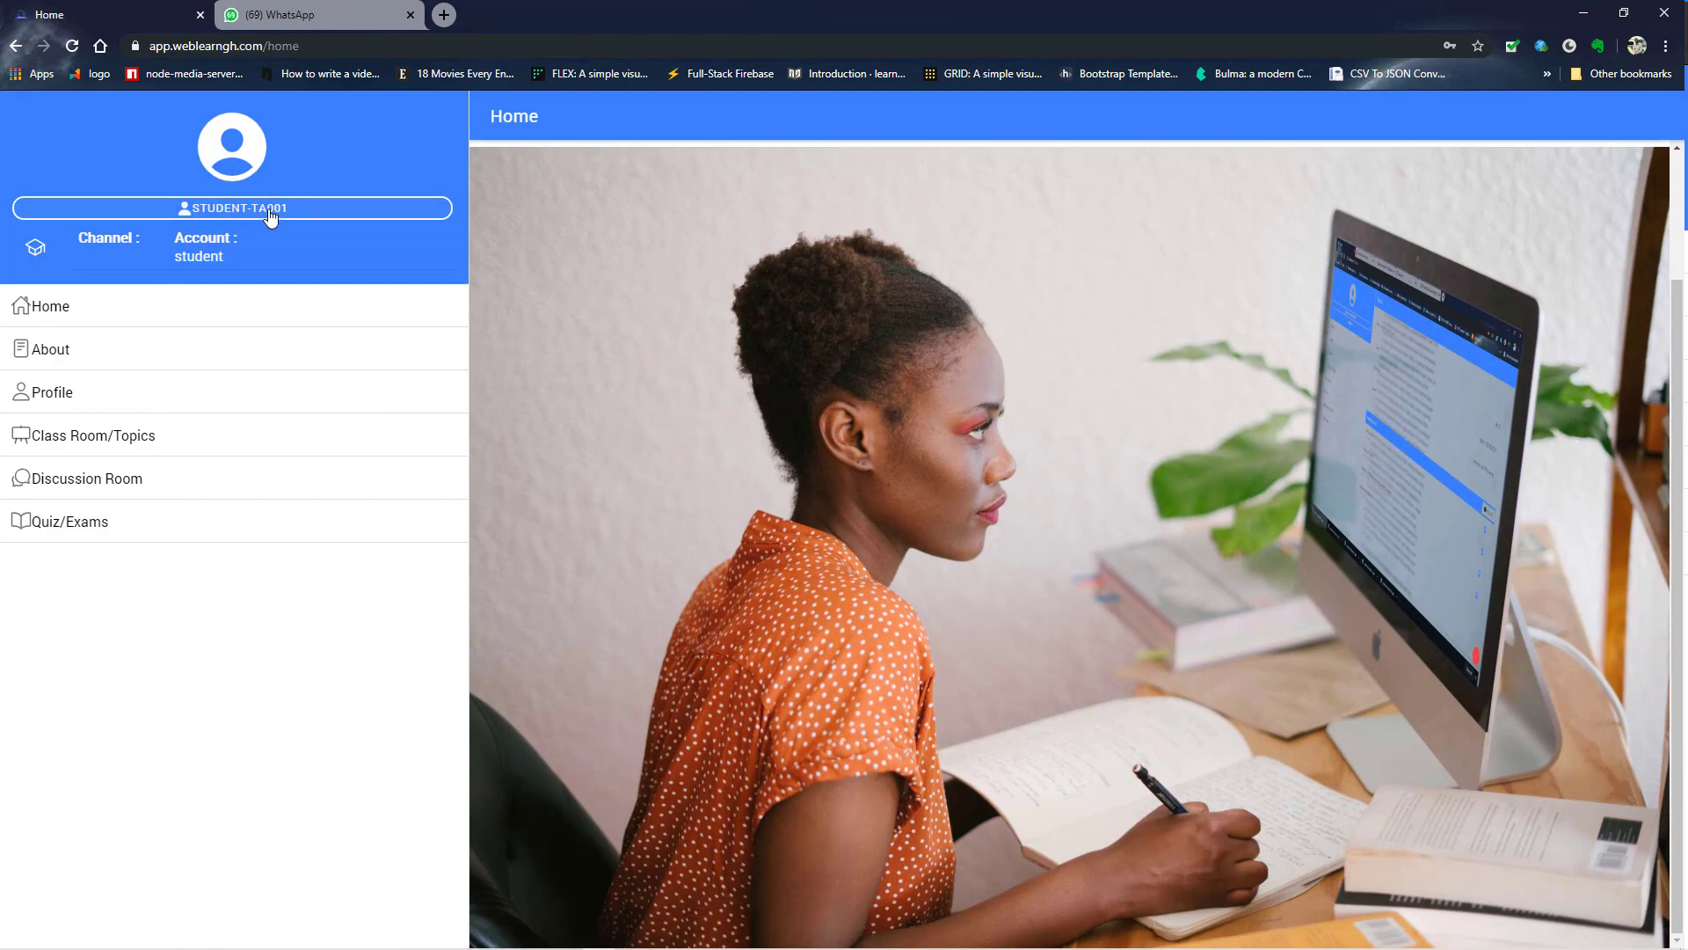
# - Cancel out of Change Learning Channel, then log out of the STUDENT-TA001 account
pyautogui.click(269, 211)
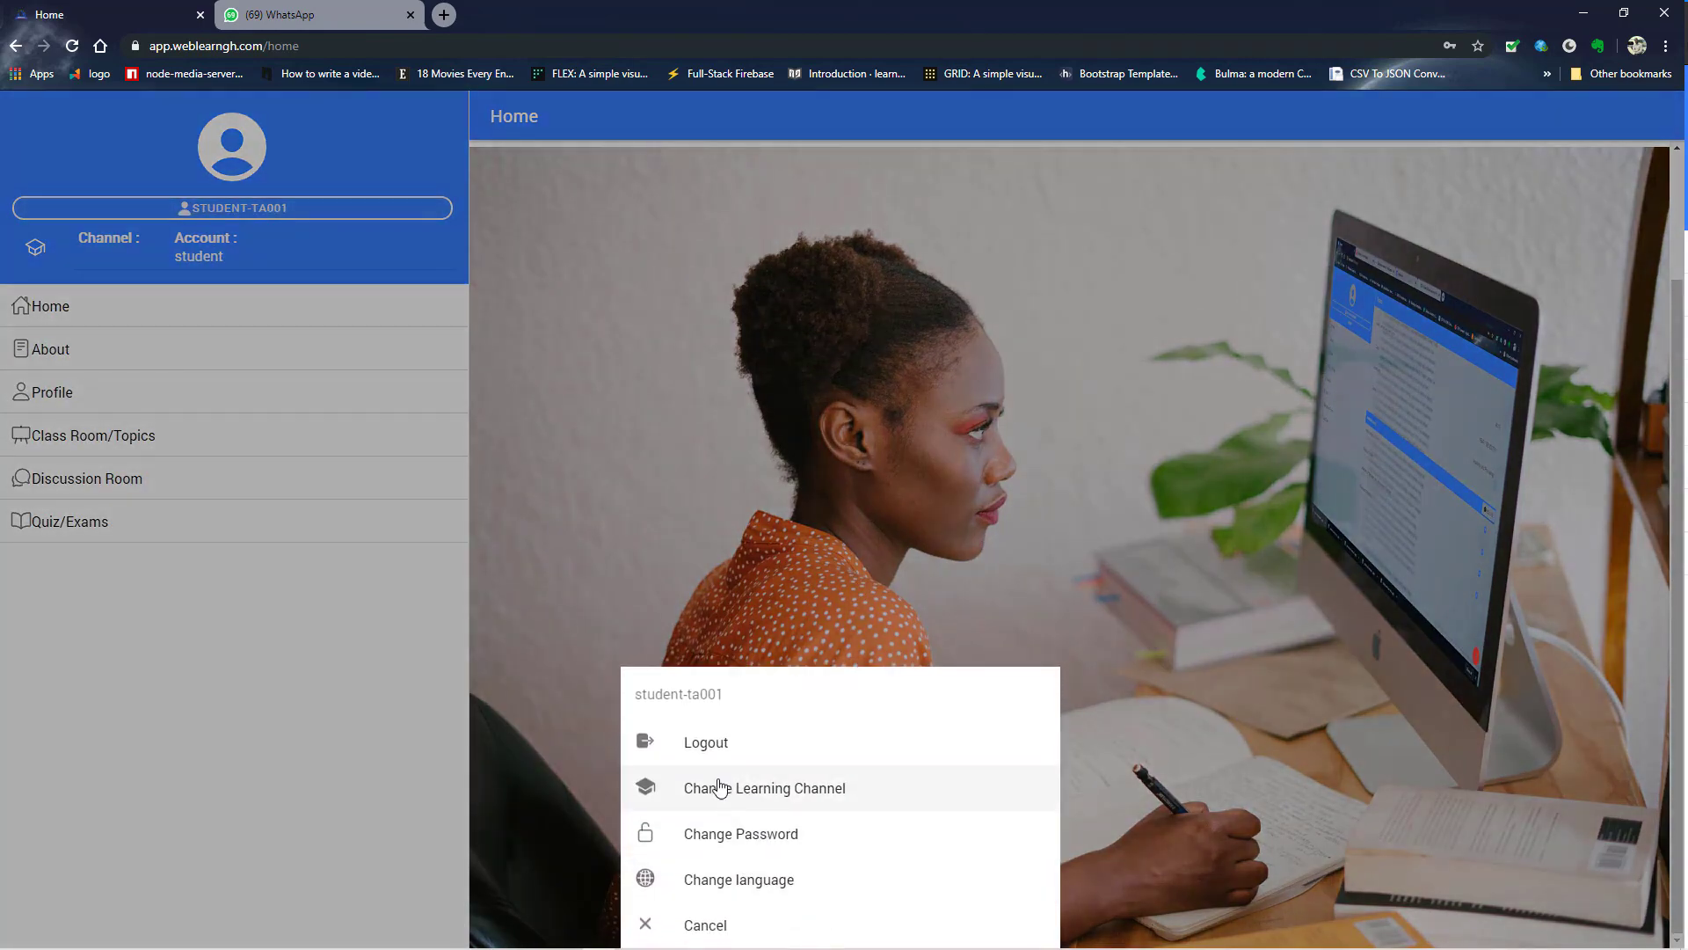
pyautogui.click(755, 793)
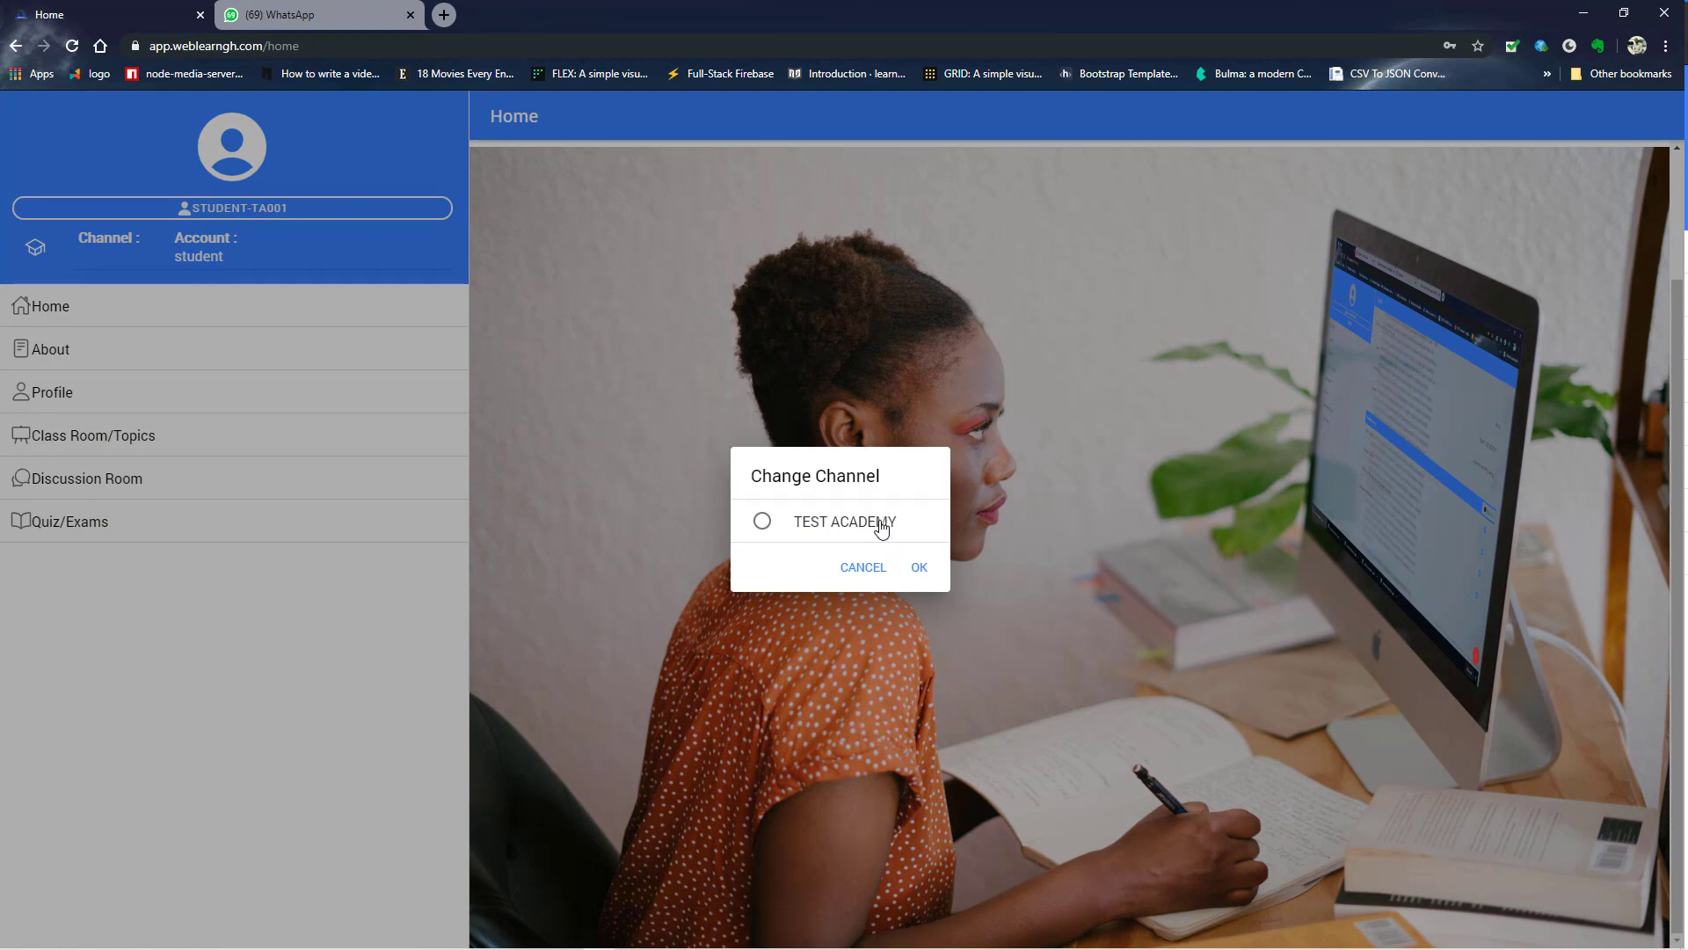
pyautogui.click(864, 569)
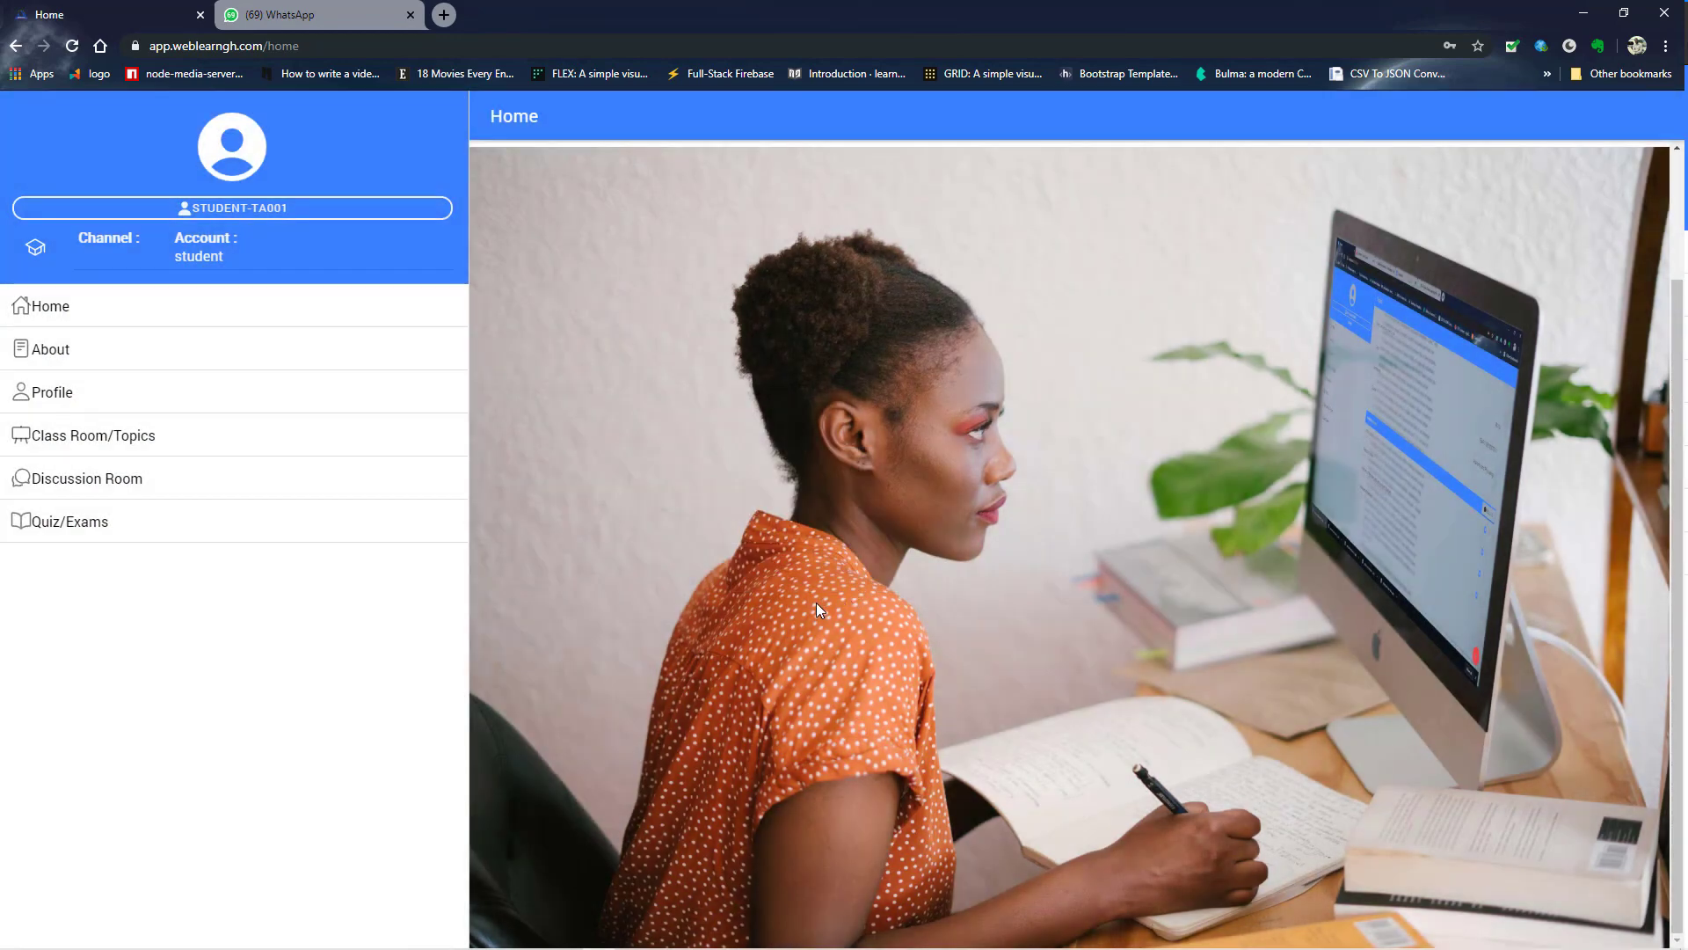
pyautogui.click(262, 211)
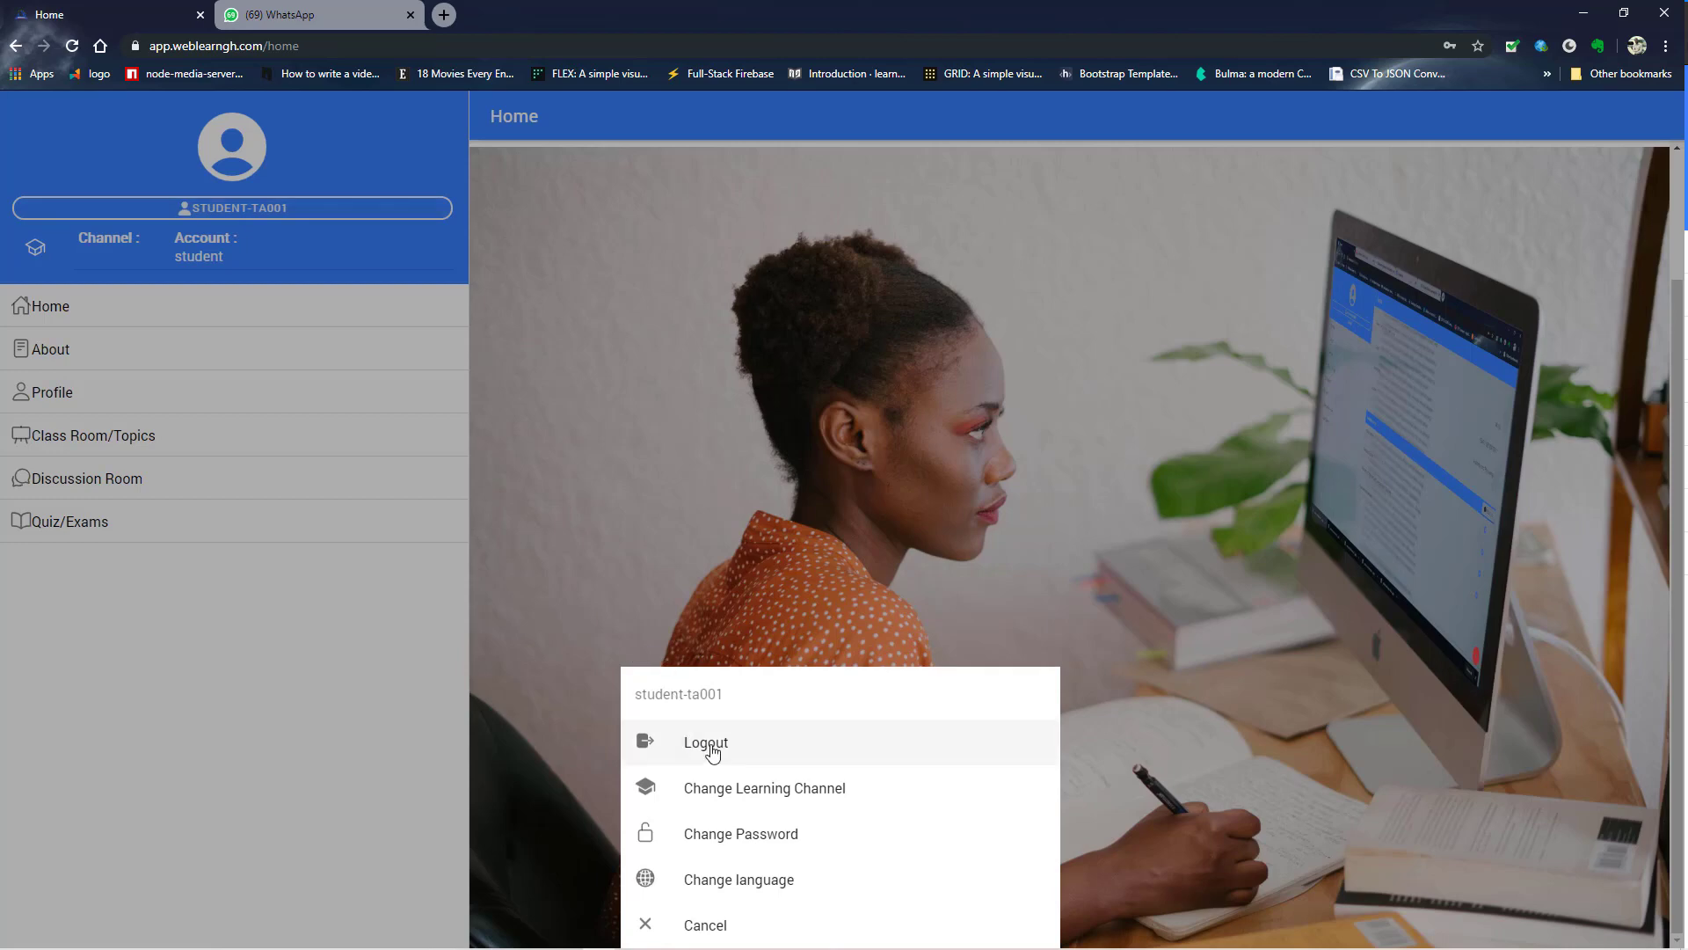
pyautogui.click(705, 749)
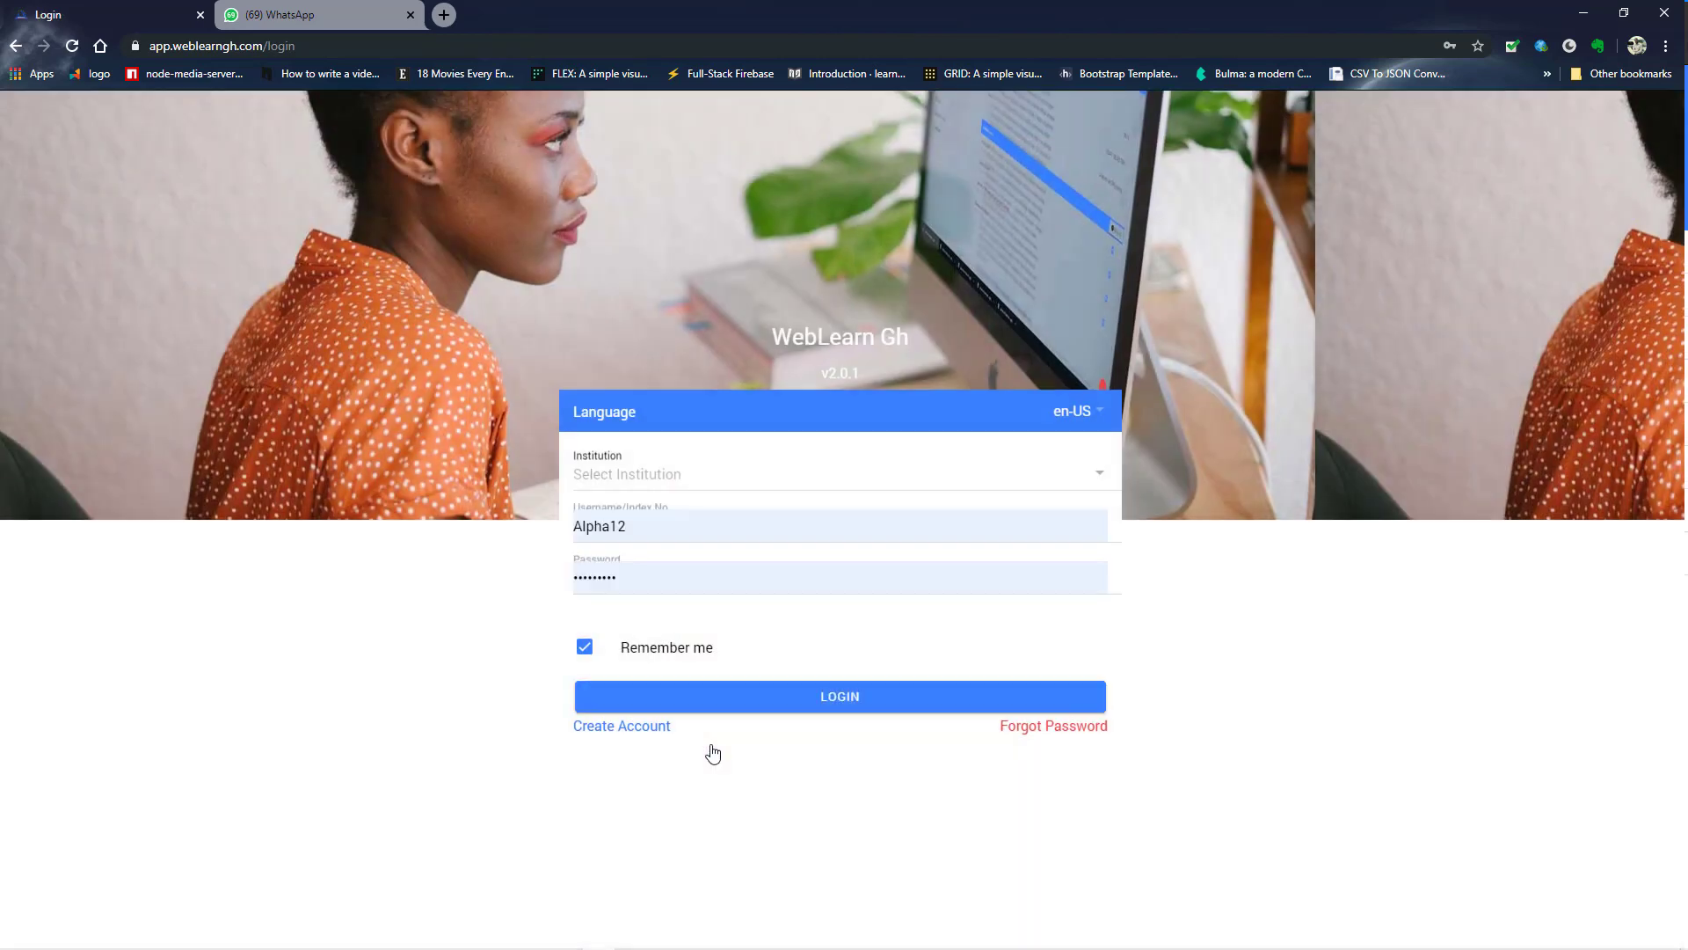